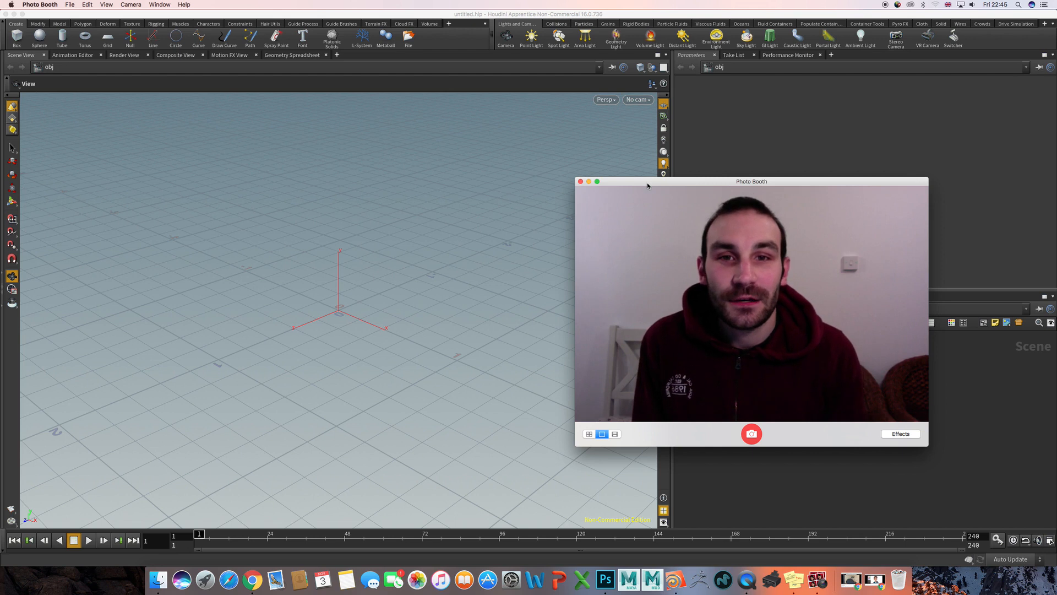
- Bring Houdini to the front and slightly widen the parameter and network panes
click(601, 143)
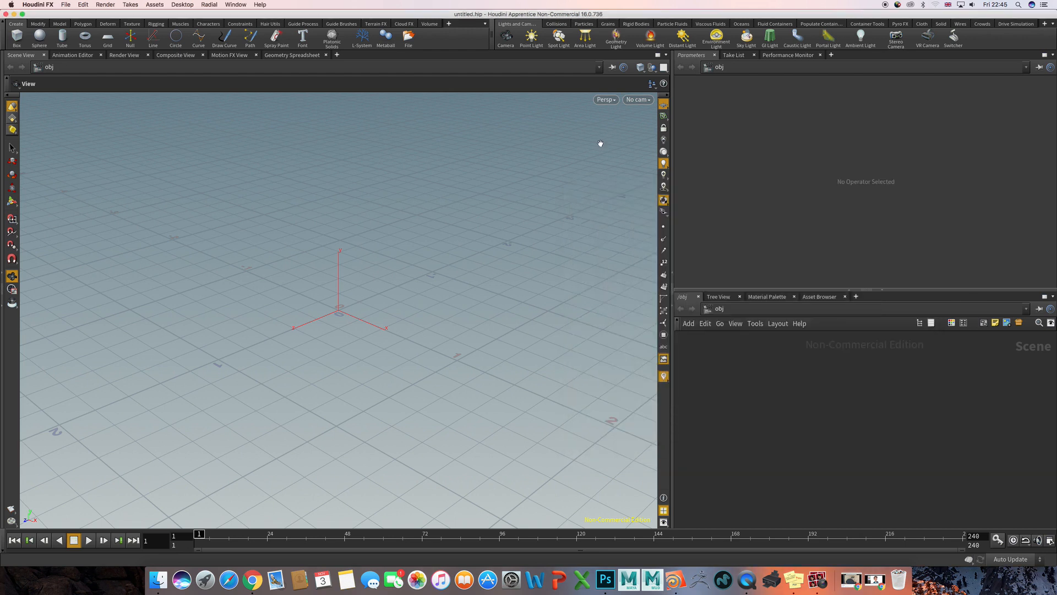
middle_drag(436, 279, 458, 261)
mouse_move(502, 270)
mouse_down()
mouse_move(465, 274)
mouse_move(464, 255)
mouse_move(496, 257)
mouse_up()
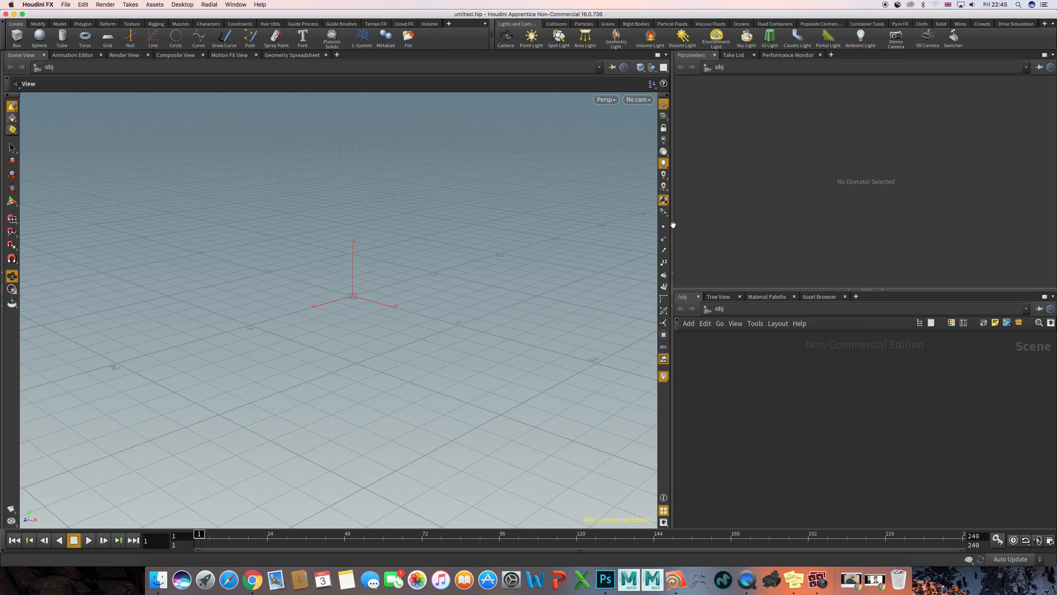
drag(671, 226, 664, 225)
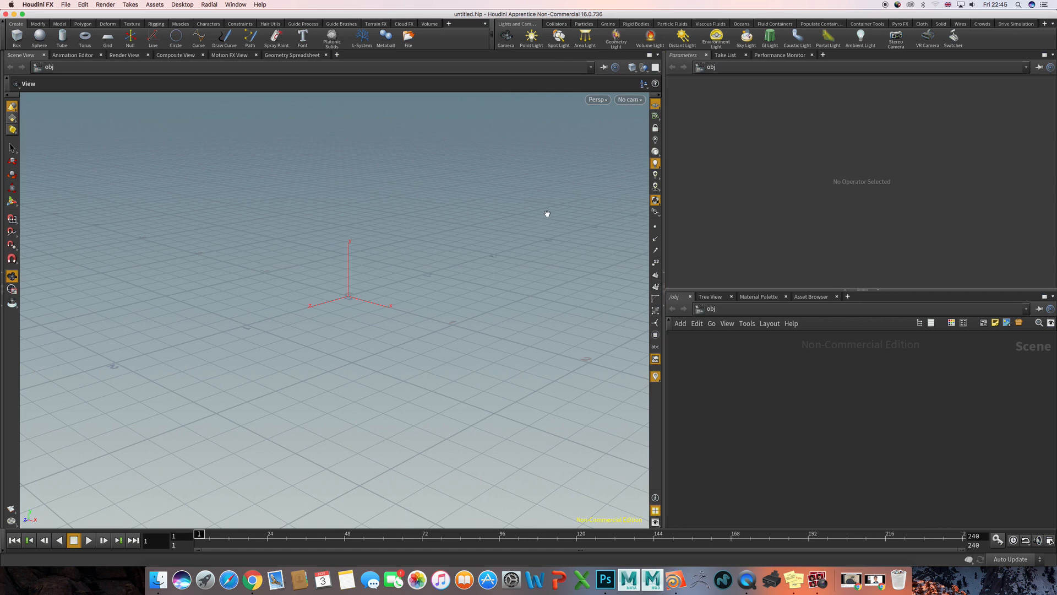
- Enlarge the network editor's height and add a Ground Plane collision object to the scene
click(637, 24)
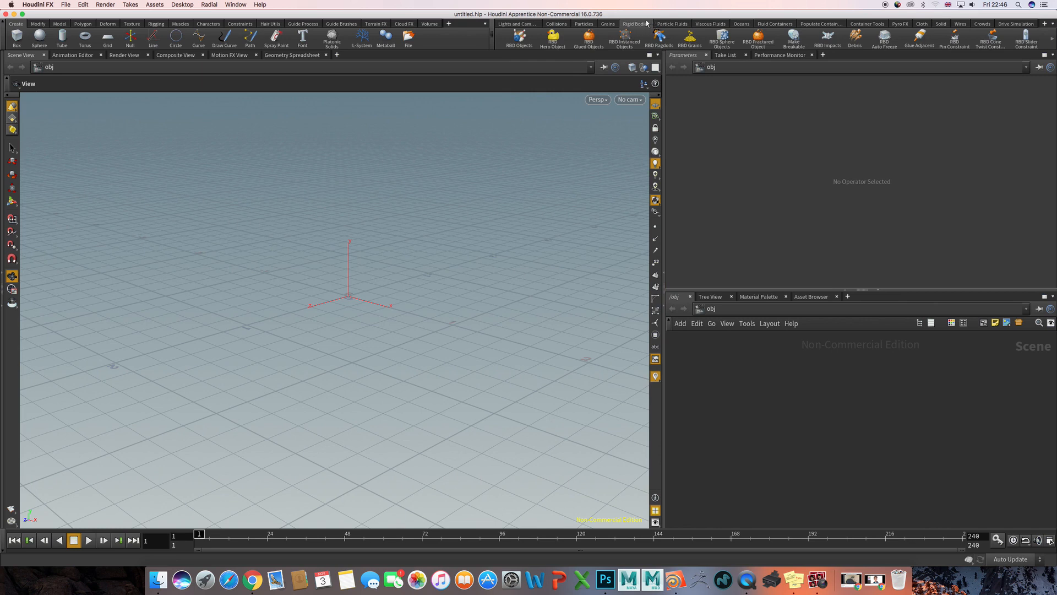
click(557, 24)
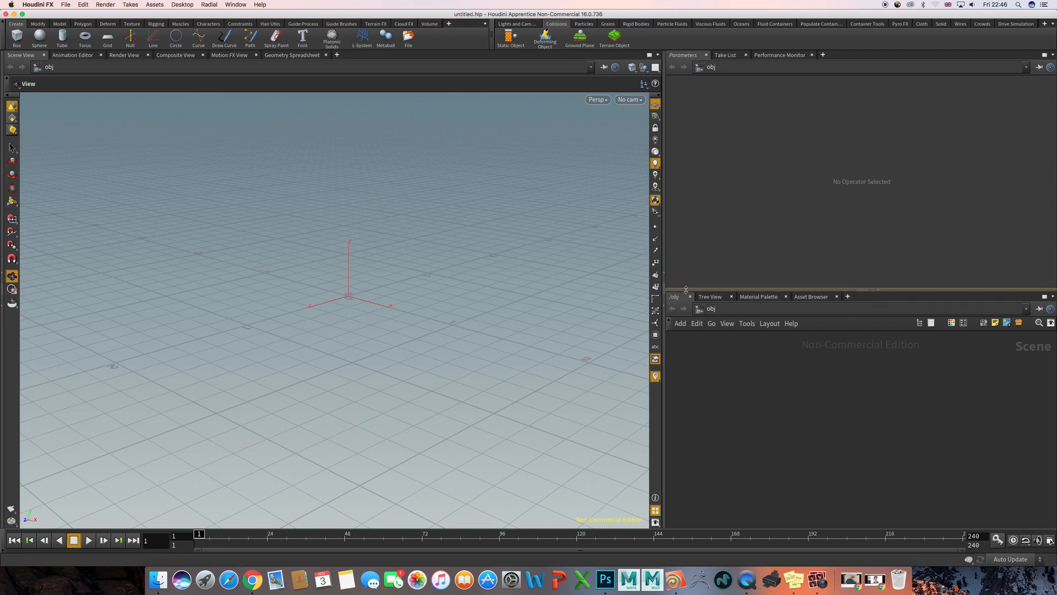
drag(686, 289, 686, 234)
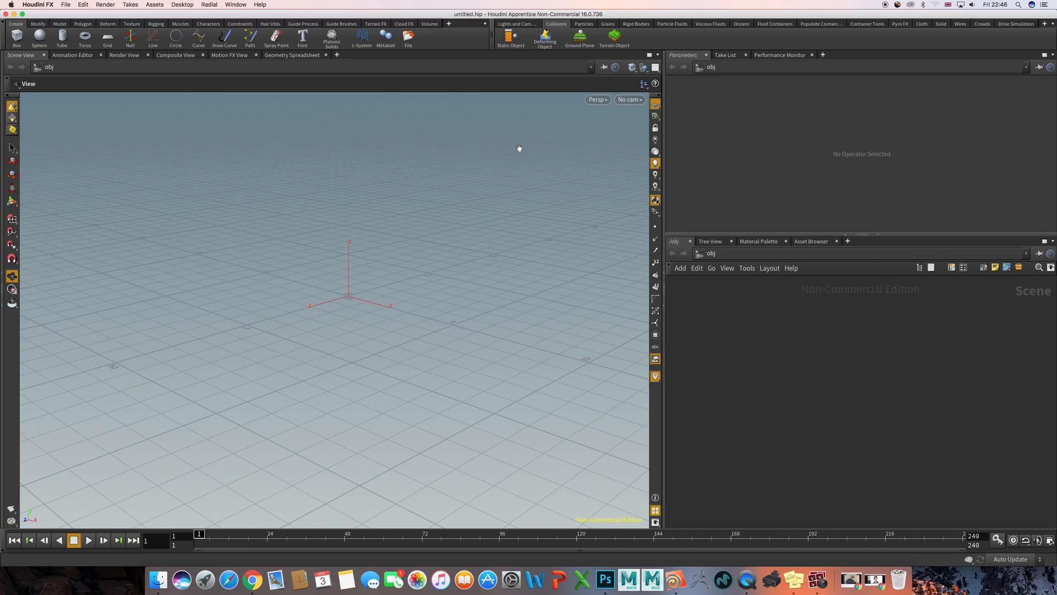
click(581, 37)
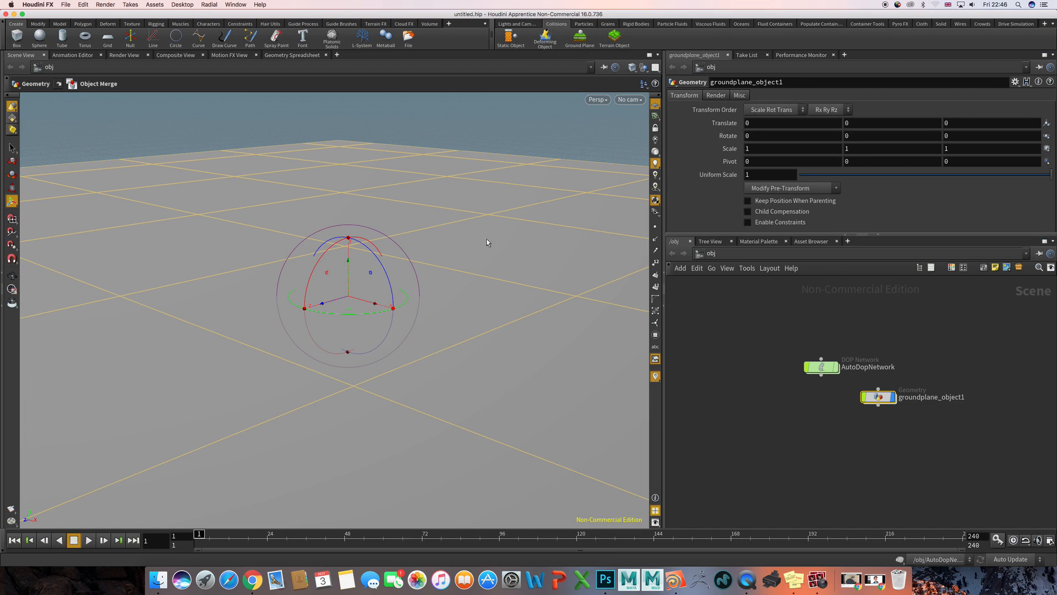
- Arrange the AutoDopNetwork and groundplane_object1 nodes side by side in the network editor
alt+right_drag(518, 231, 248, 230)
alt+middle_drag(377, 246, 378, 214)
alt+drag(379, 214, 370, 217)
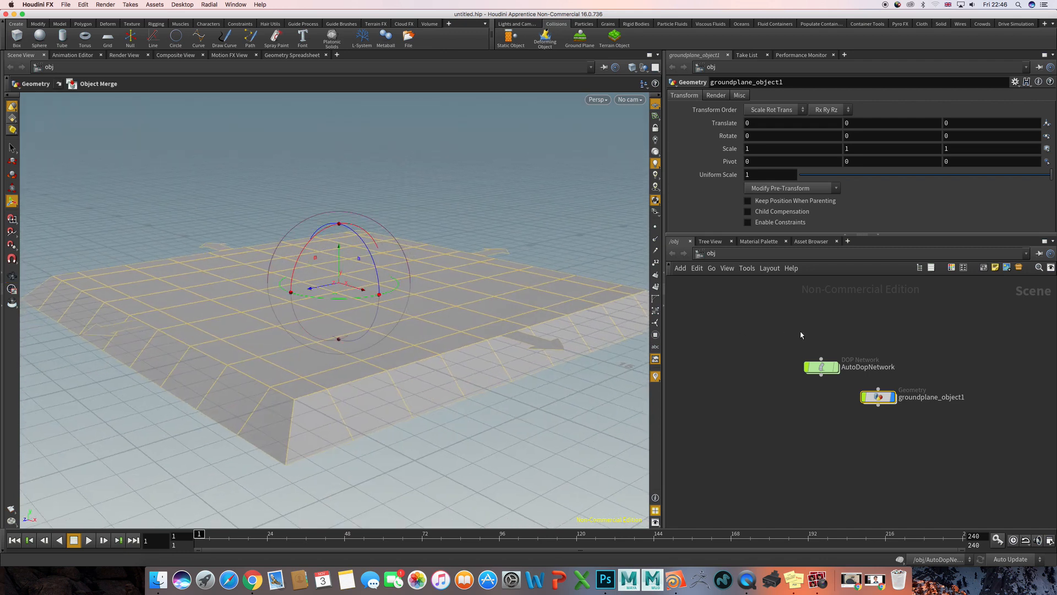
drag(823, 367, 767, 349)
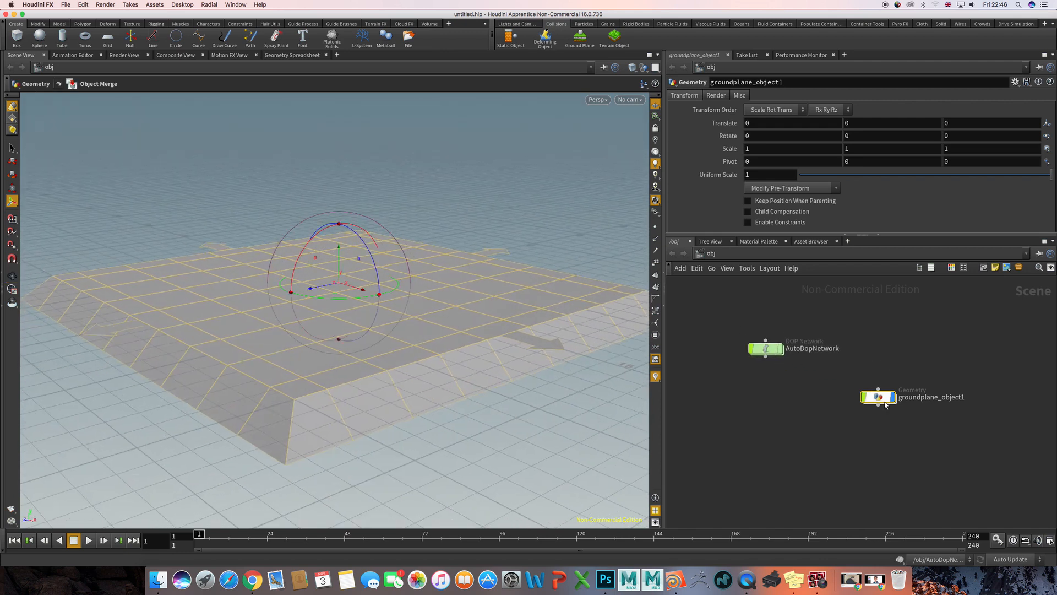
drag(879, 397, 880, 358)
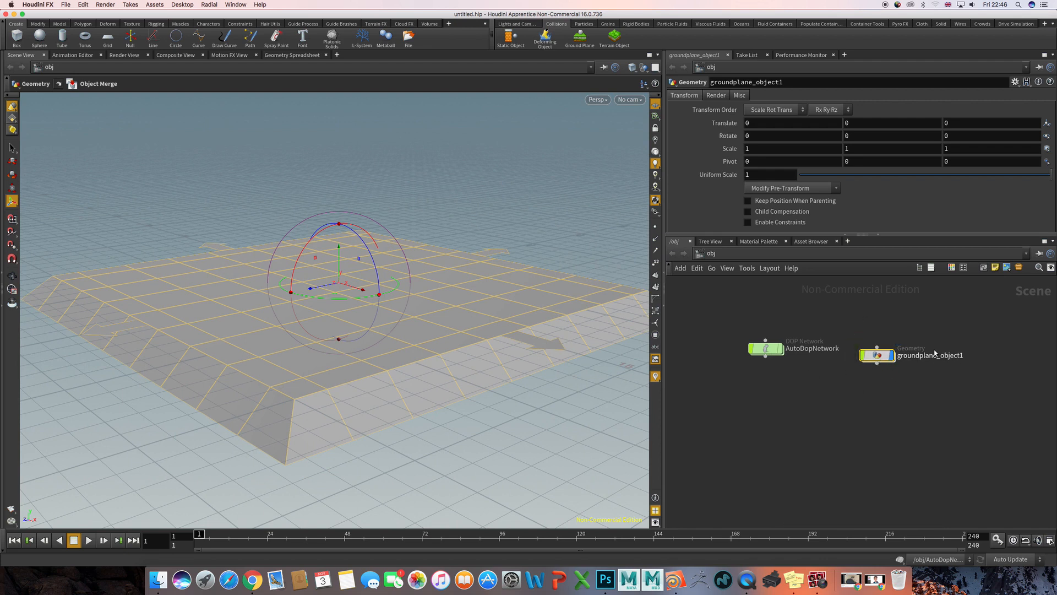
- Look inside groundplane_object1 at its Object Merge node, and return to the object level
double_click(880, 358)
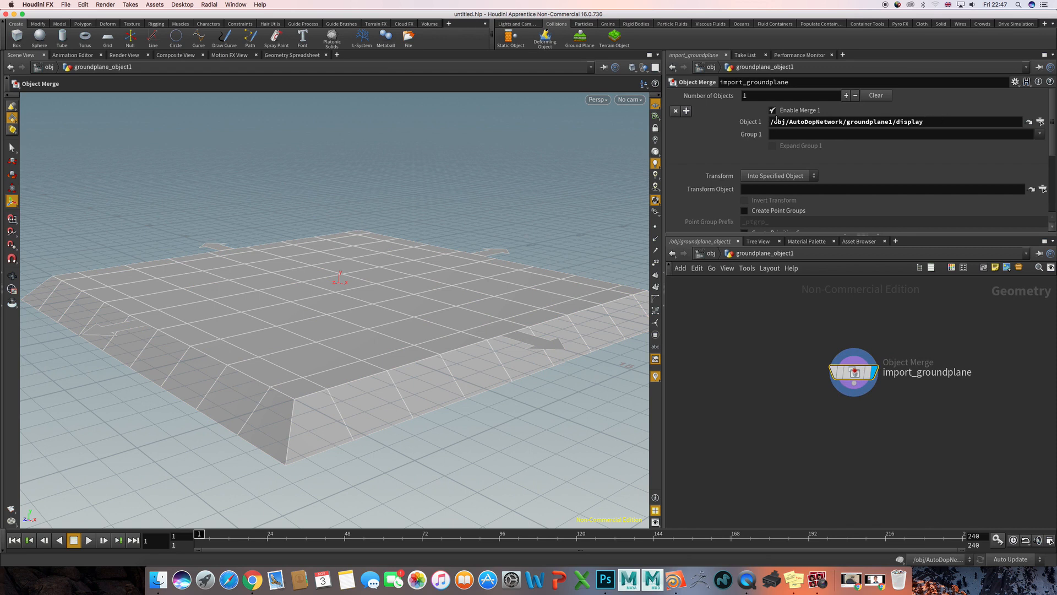
click(827, 286)
click(711, 254)
- Open AutoDopNetwork and separate the groundplane1, merge2 and staticsolver1 nodes from merge1, gravity1 and output
click(749, 343)
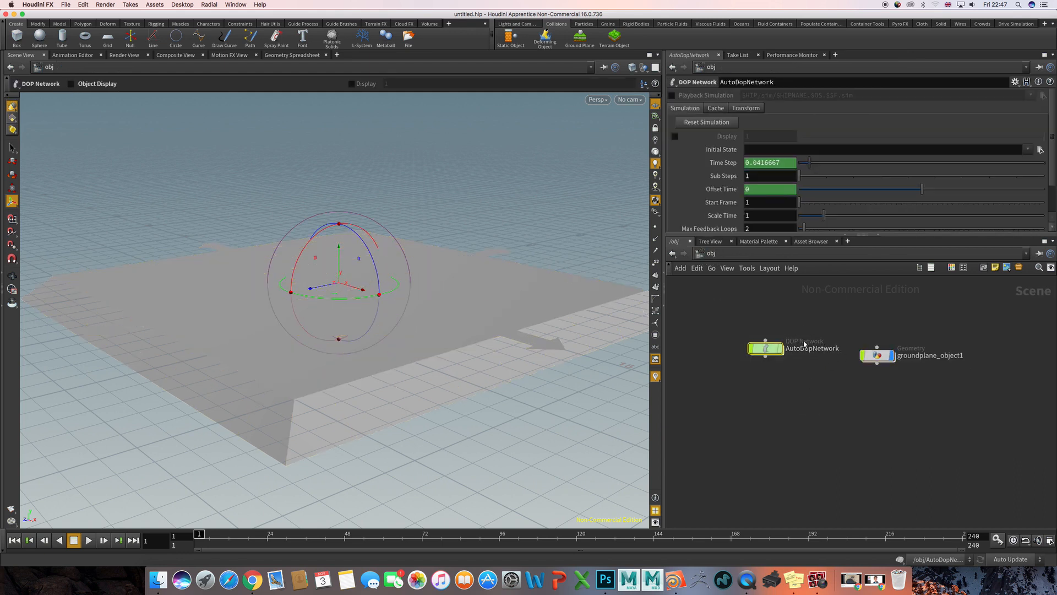
double_click(765, 351)
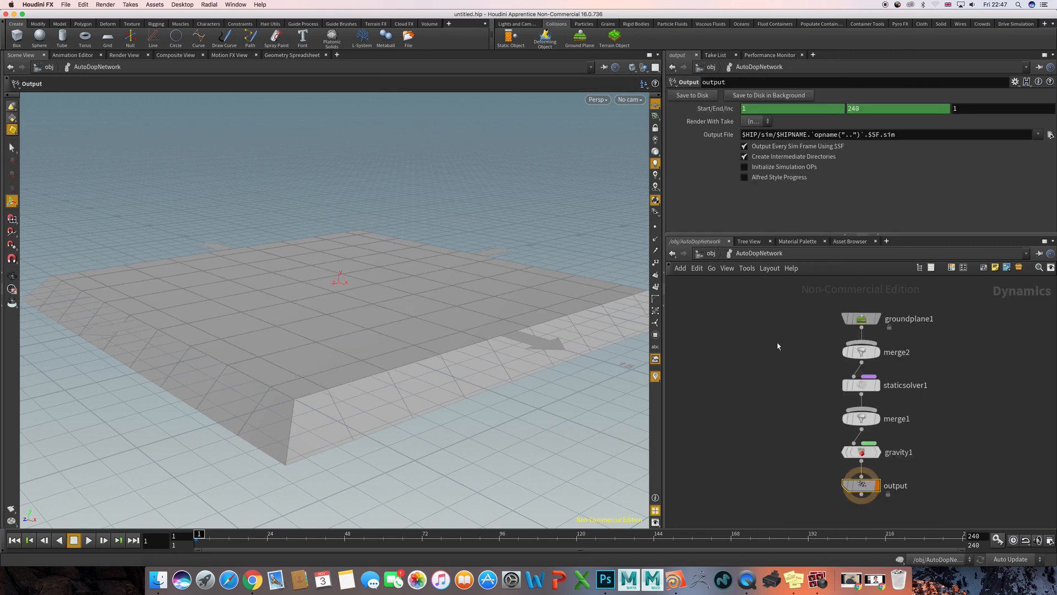
drag(812, 319, 767, 396)
click(969, 411)
middle_drag(961, 404, 956, 385)
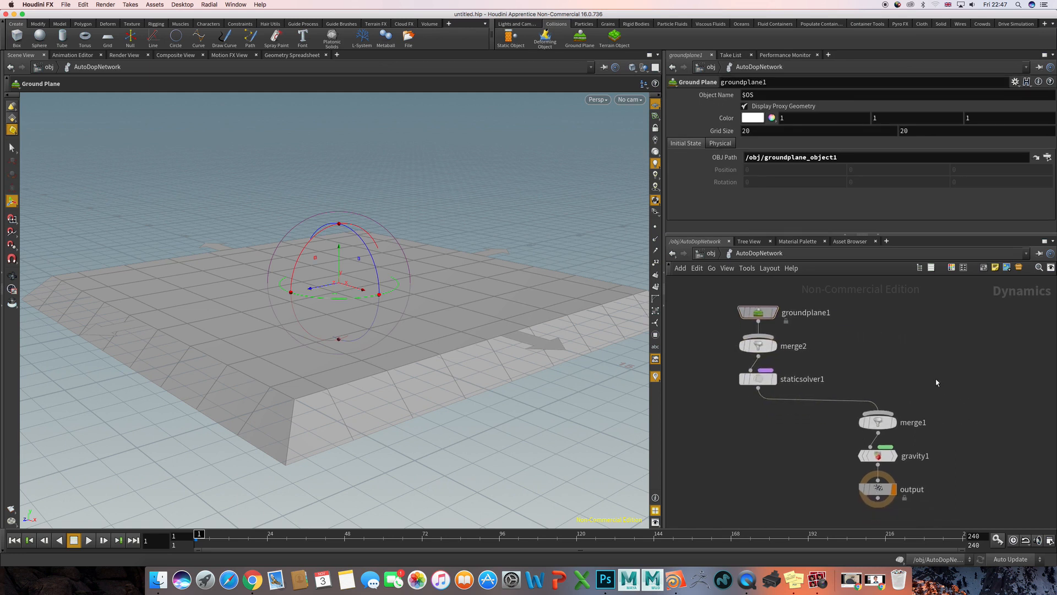
- Review the groundplane1, staticsolver1, gravity1 and output nodes in turn, nudging merge1 slightly upward
drag(723, 286, 807, 333)
mouse_move(780, 314)
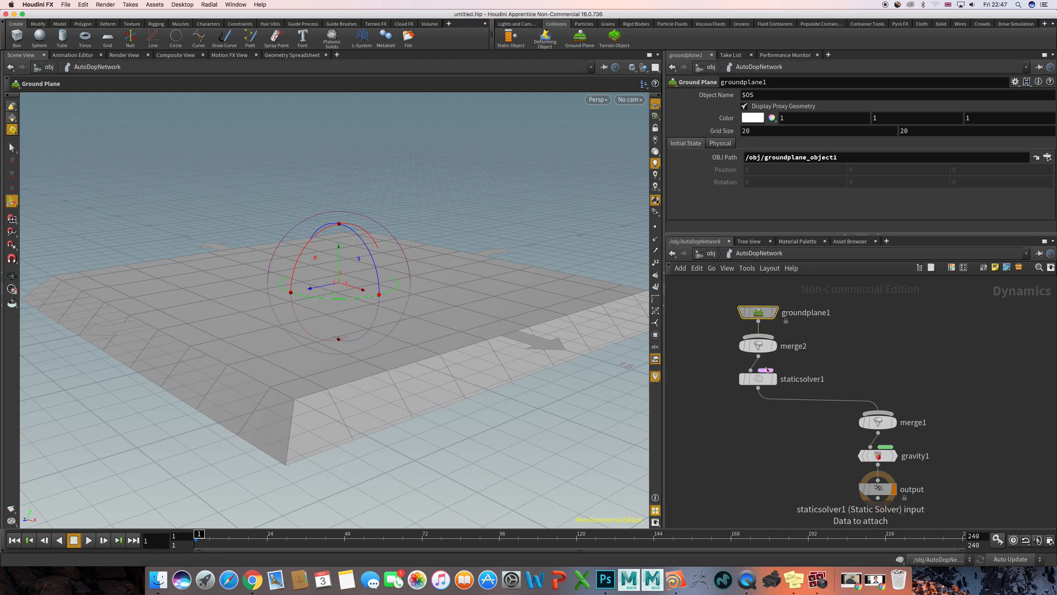
drag(718, 362, 777, 408)
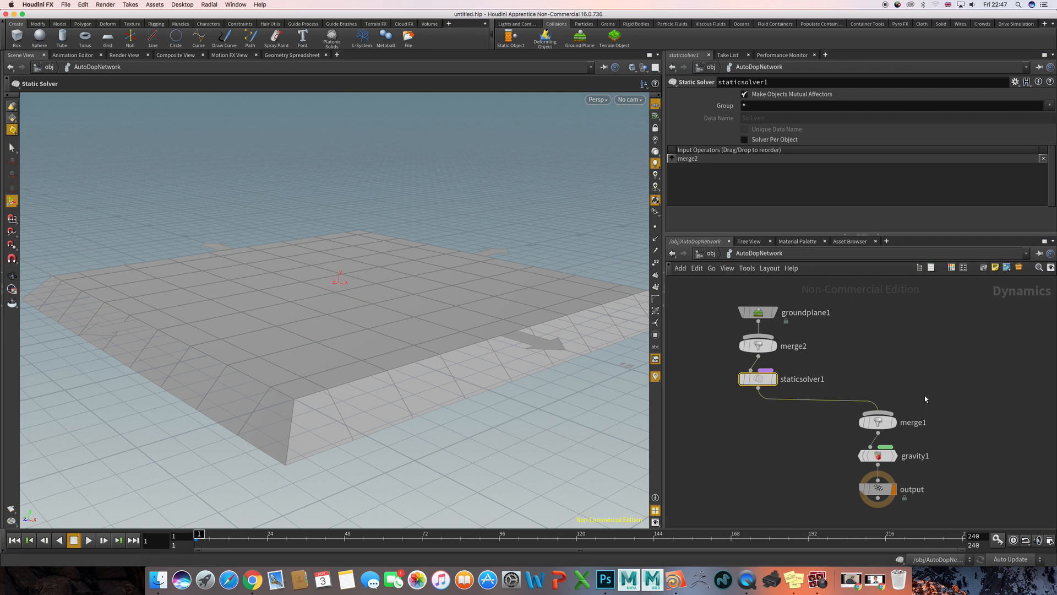
drag(878, 423, 878, 411)
drag(819, 441, 934, 484)
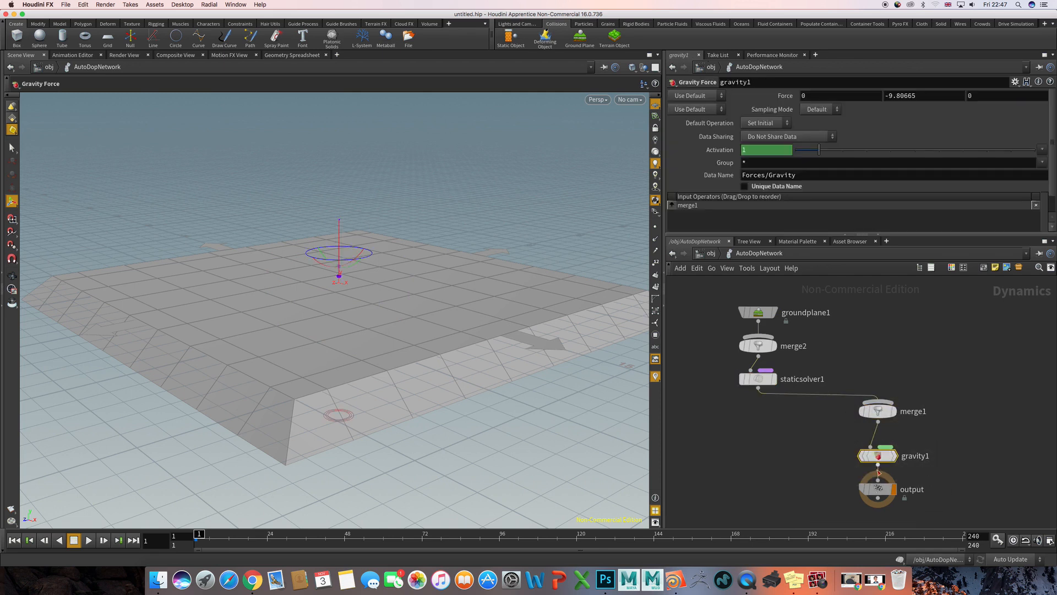
drag(803, 454, 928, 537)
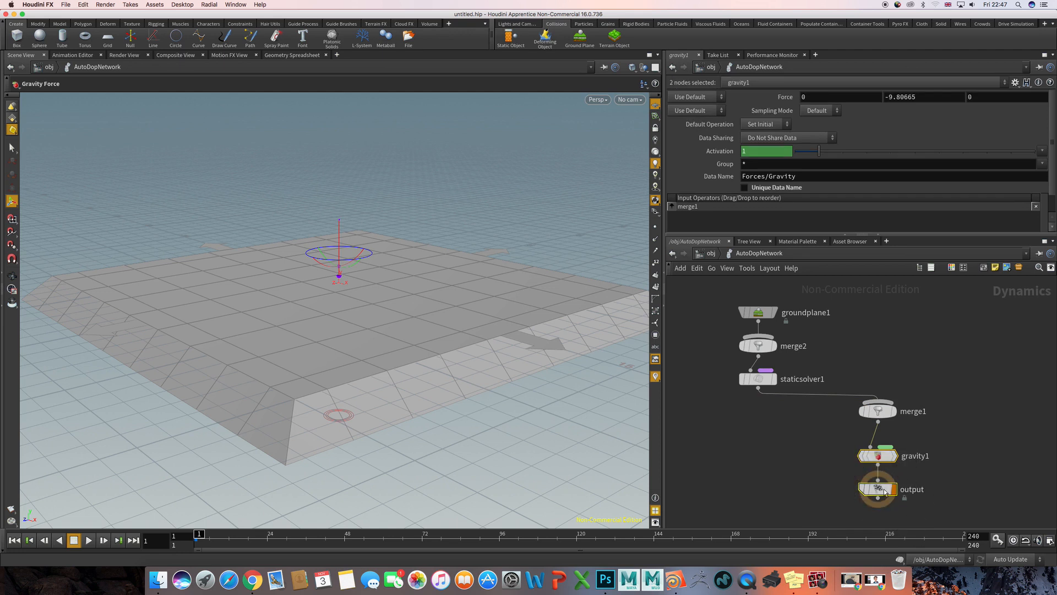
click(1016, 472)
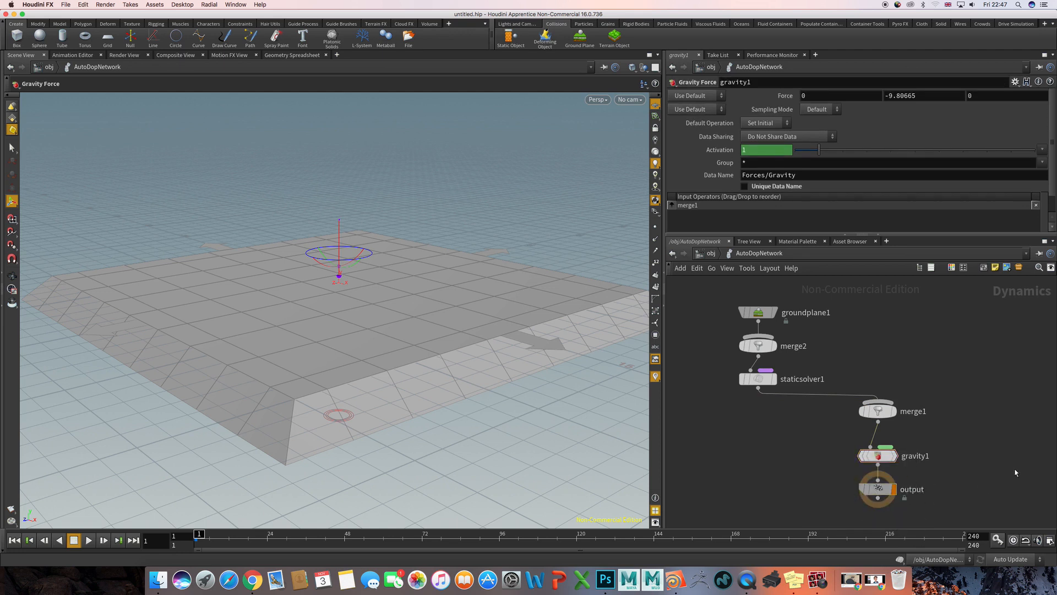
- Return to the object level and stack groundplane_object1 directly below AutoDopNetwork
key(u)
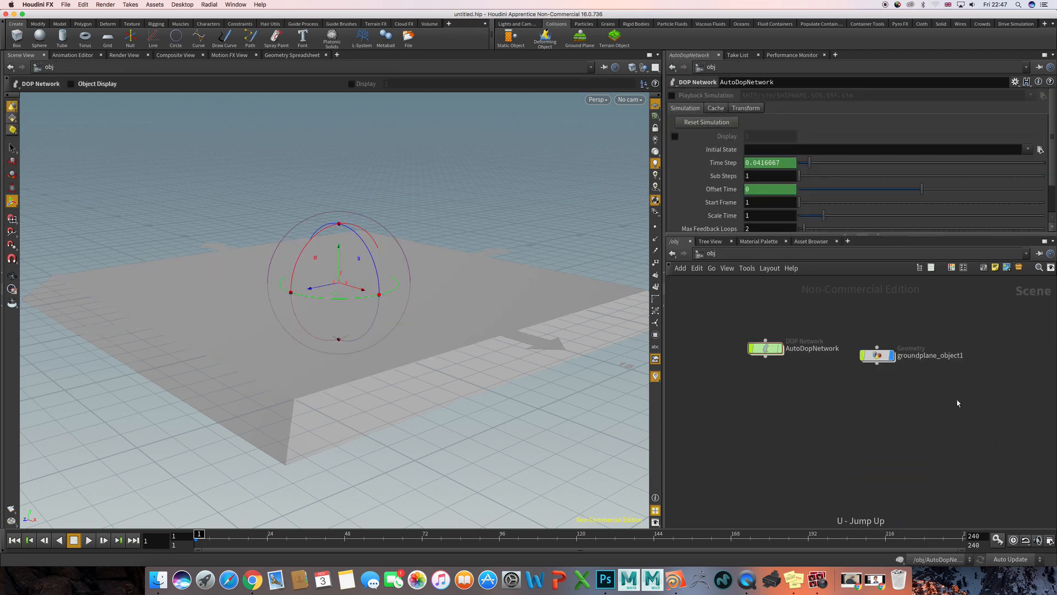
drag(900, 361, 840, 393)
middle_drag(897, 370, 862, 395)
- Add a Geometry object to the network beside AutoDopNetwork and select it
key(Tab)
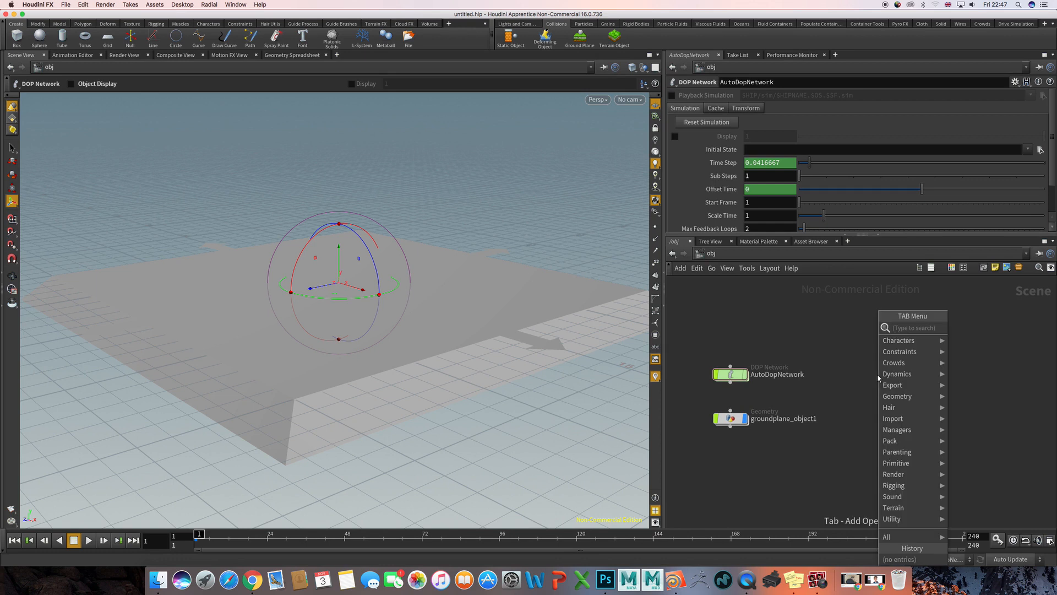
text(geo)
key(Return)
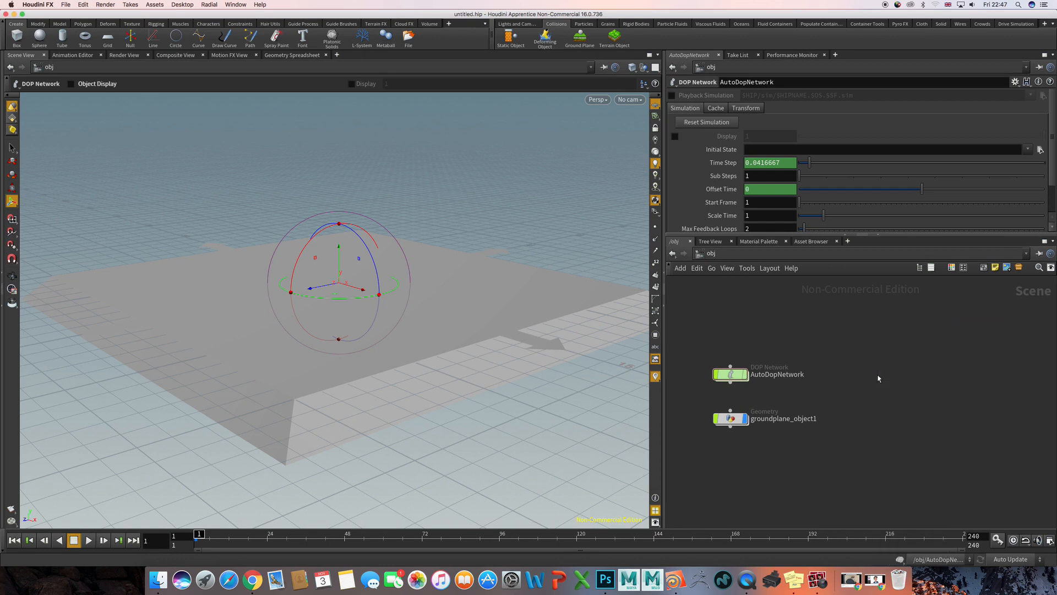
click(878, 378)
drag(821, 326, 914, 410)
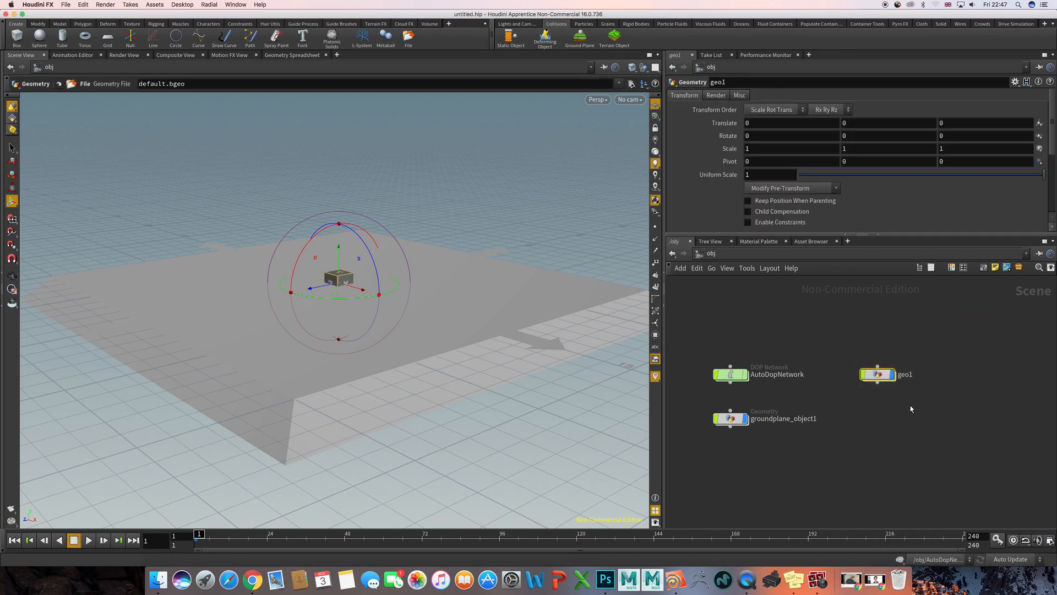
- Go inside the geo1 object and delete its default file1 node
double_click(878, 375)
drag(811, 352, 923, 466)
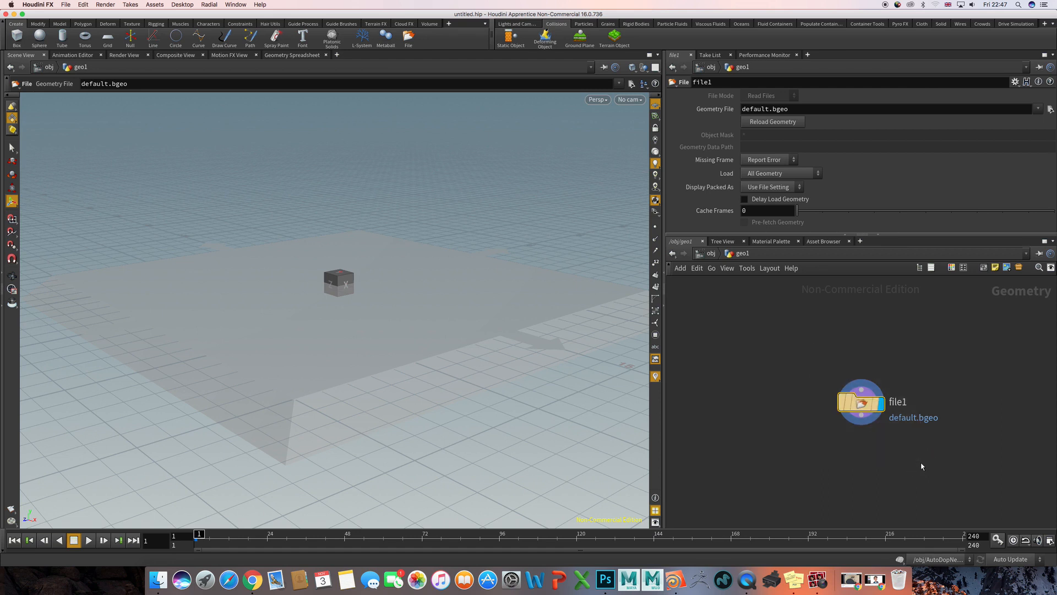
key(Tab)
key(Escape)
key(Delete)
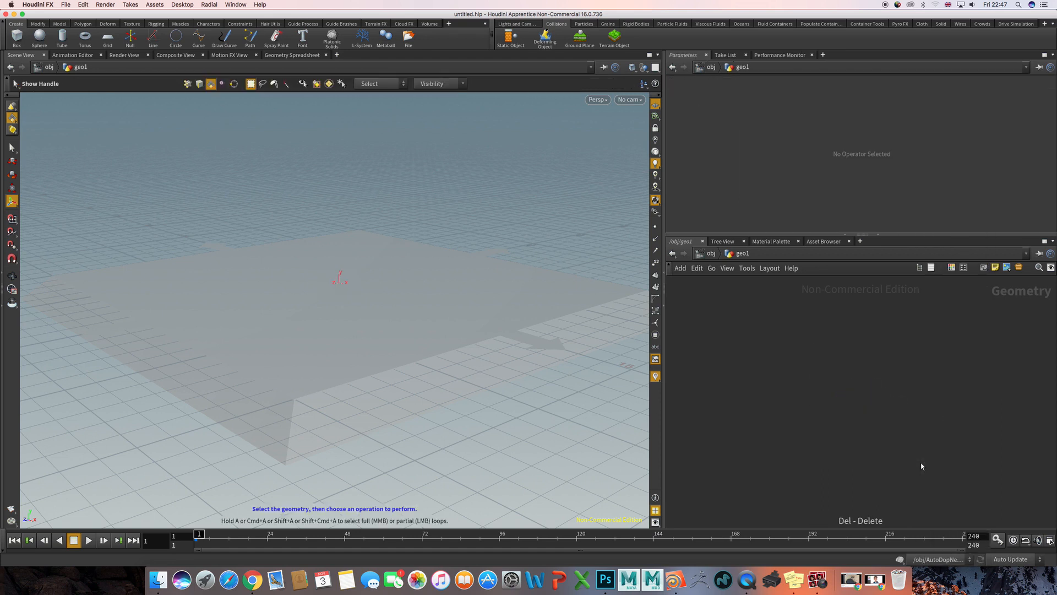
- Add a Test Geometry: Pig Head node inside geo1 and check it against the ground plane in the viewport
key(Tab)
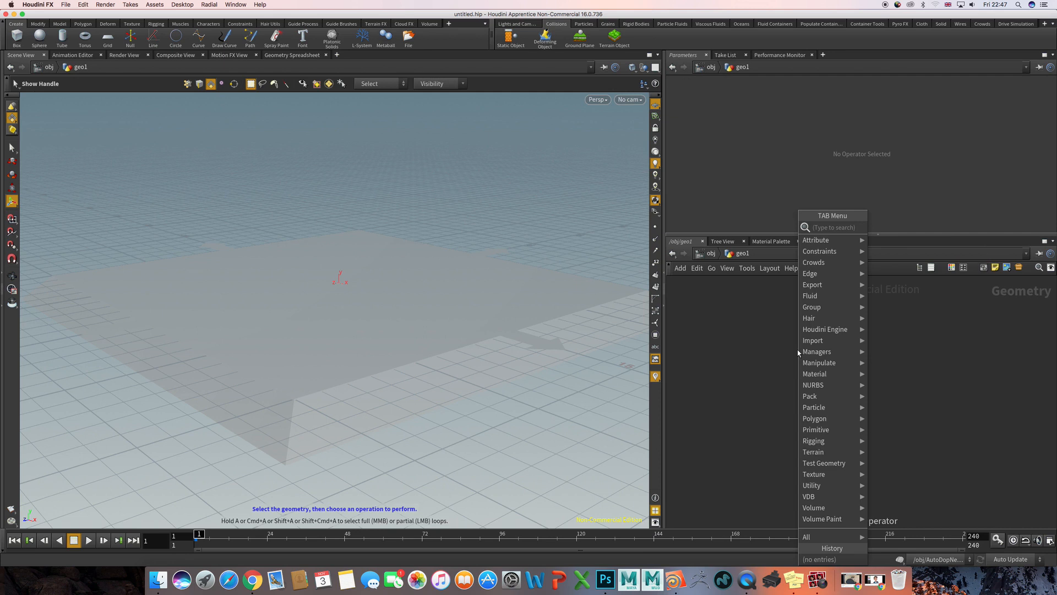
mouse_move(829, 464)
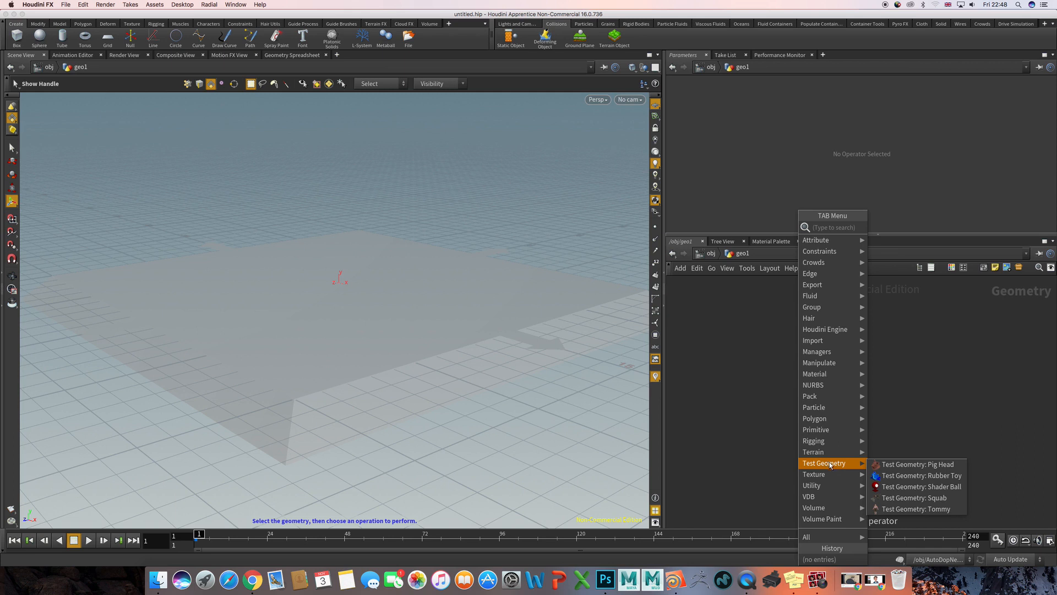
click(912, 467)
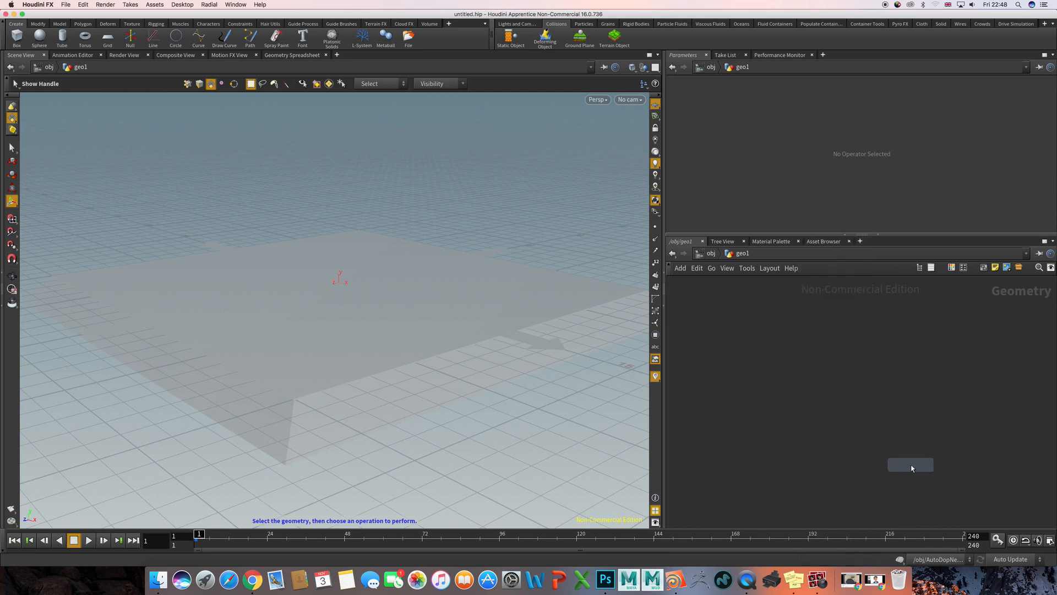
click(798, 370)
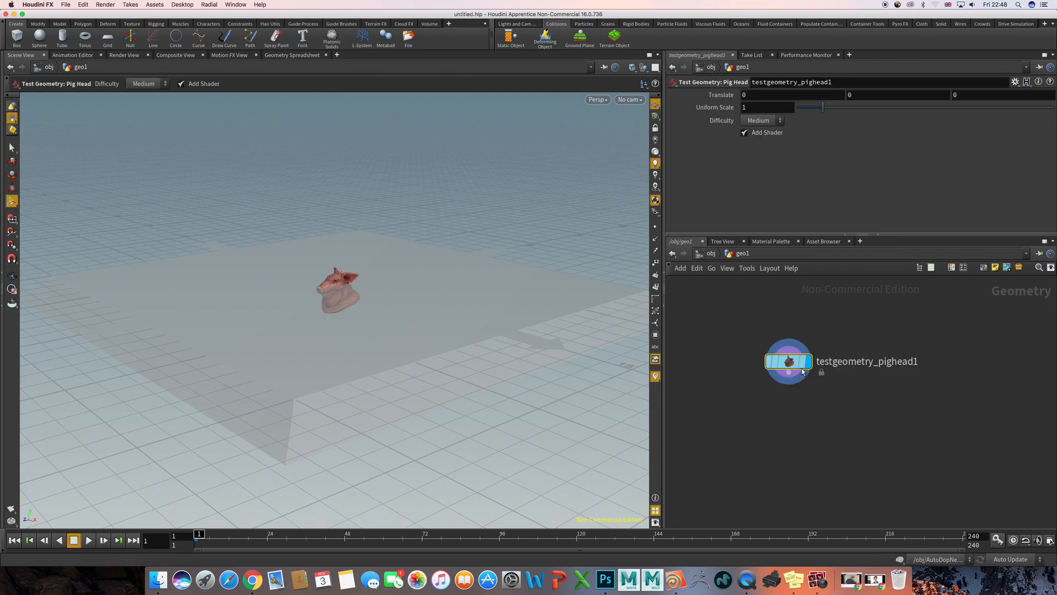
click(727, 344)
alt+drag(435, 300, 477, 305)
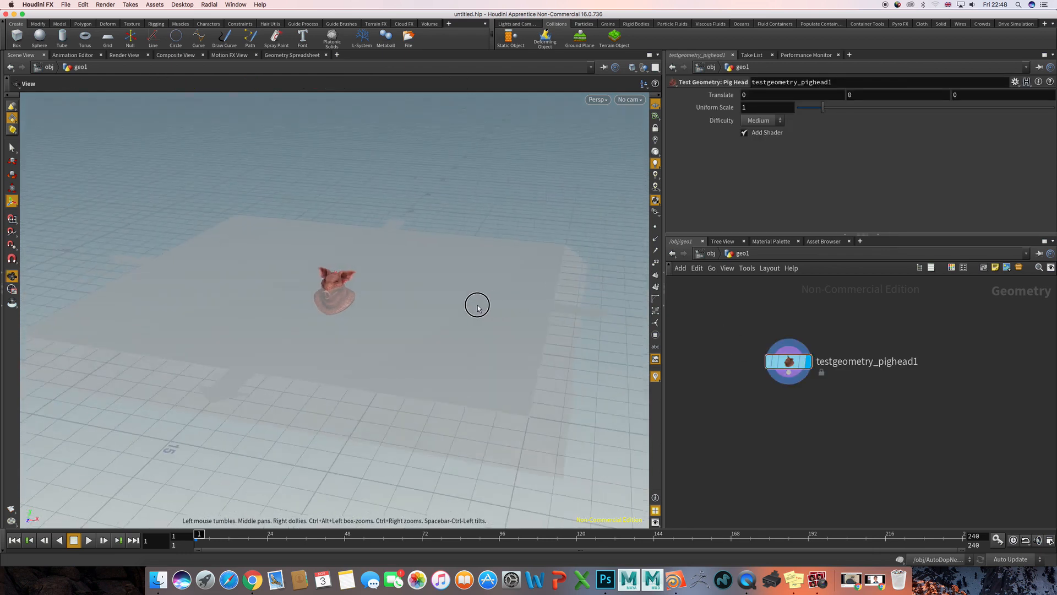
alt+right_drag(477, 303, 539, 292)
mouse_move(499, 292)
alt+middle_down()
mouse_move(535, 306)
mouse_move(515, 303)
alt+middle_up()
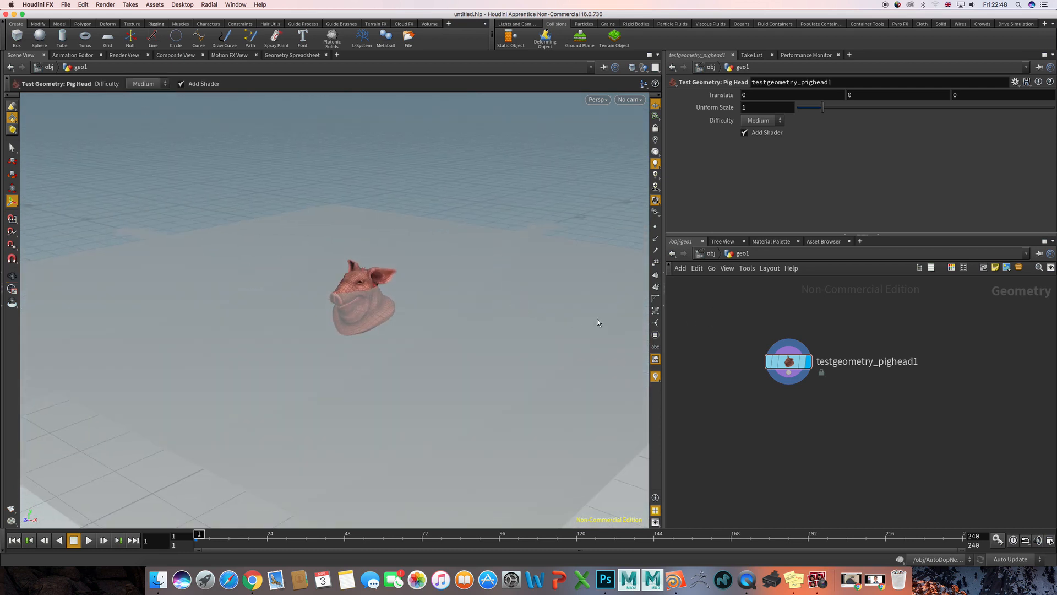
- Return to the object level and select the geo1 pig head object, framing it with the whole ground plane
key(u)
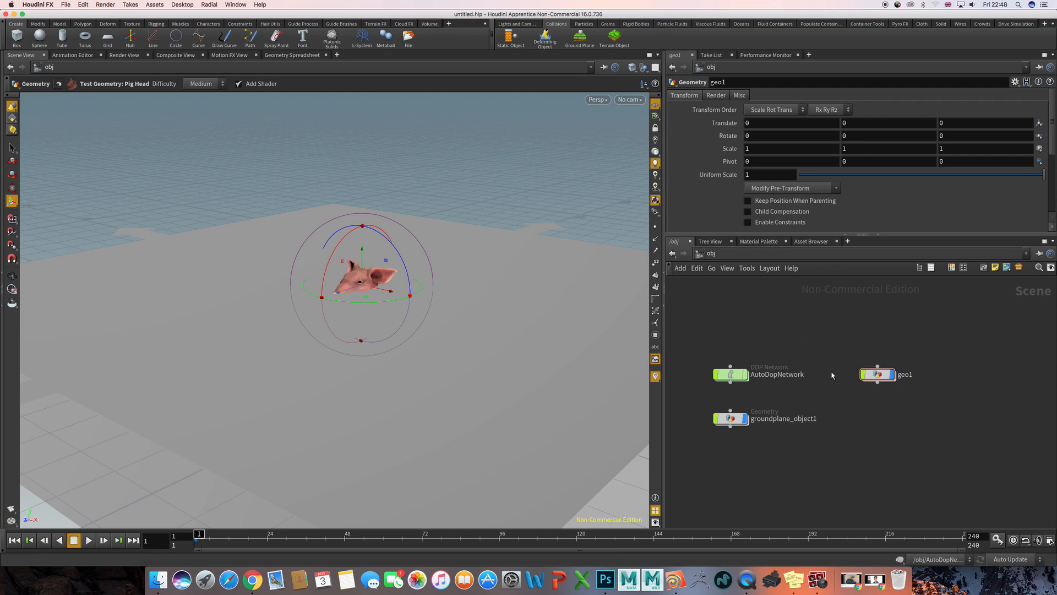
drag(826, 335, 951, 427)
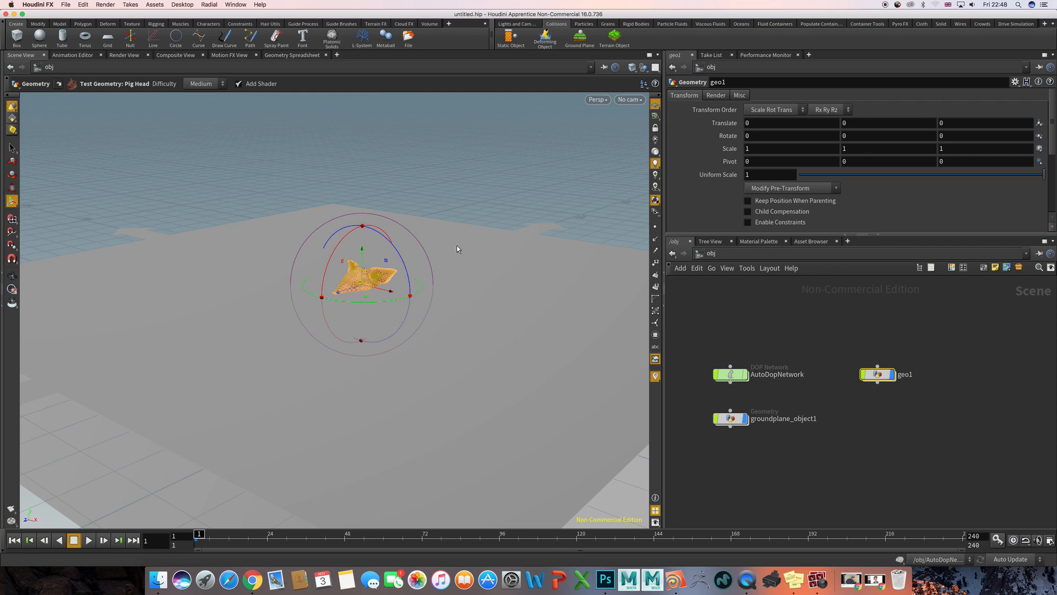
alt+right_drag(538, 268, 380, 266)
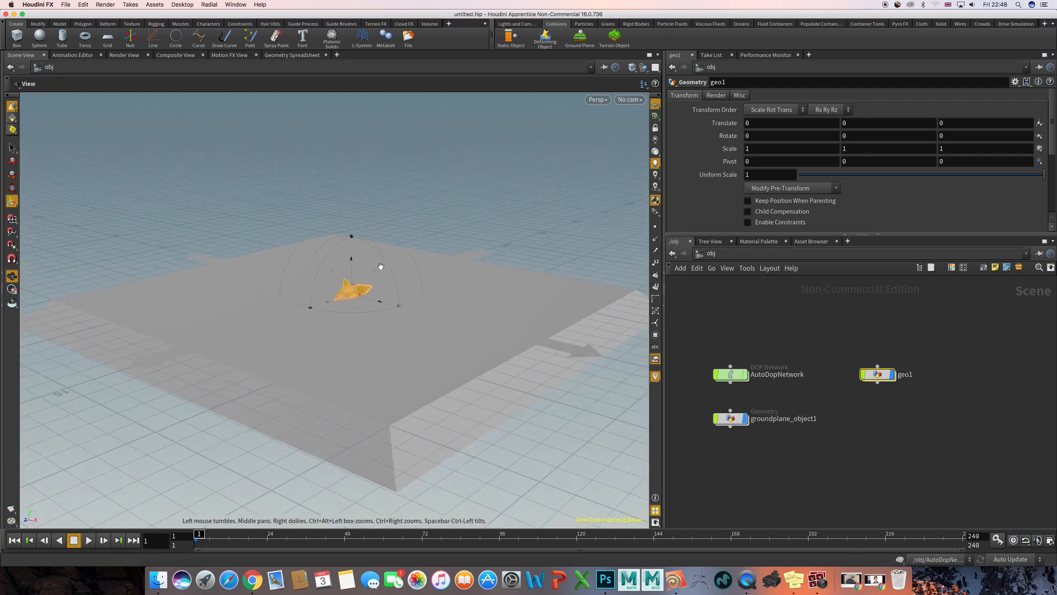
alt+drag(465, 269, 443, 272)
alt+middle_drag(442, 269, 453, 292)
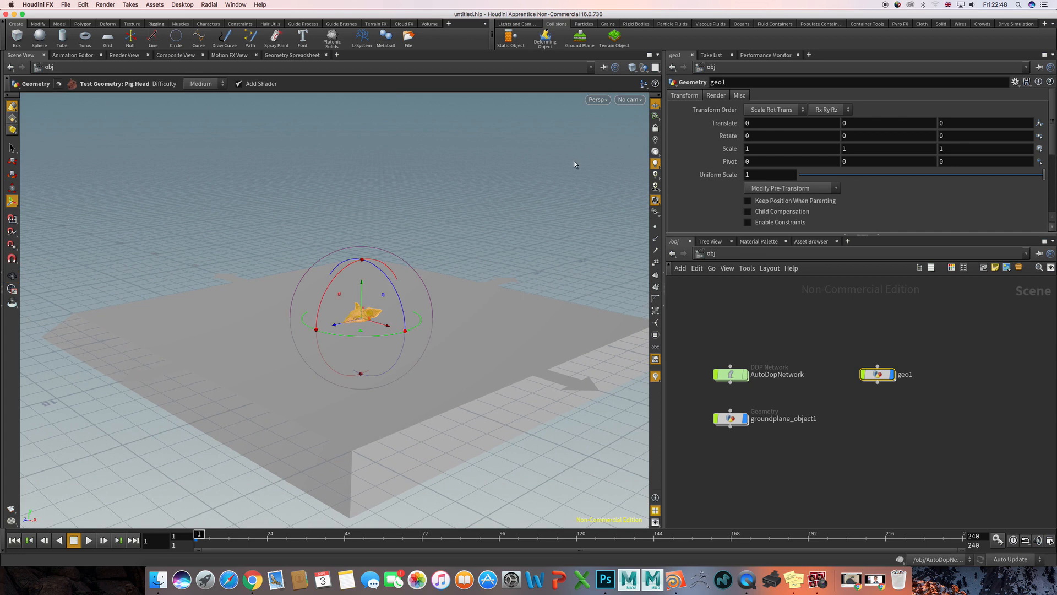
- Turn the selected geo1 pig head into a rigid body with the RBD Objects tool
click(633, 25)
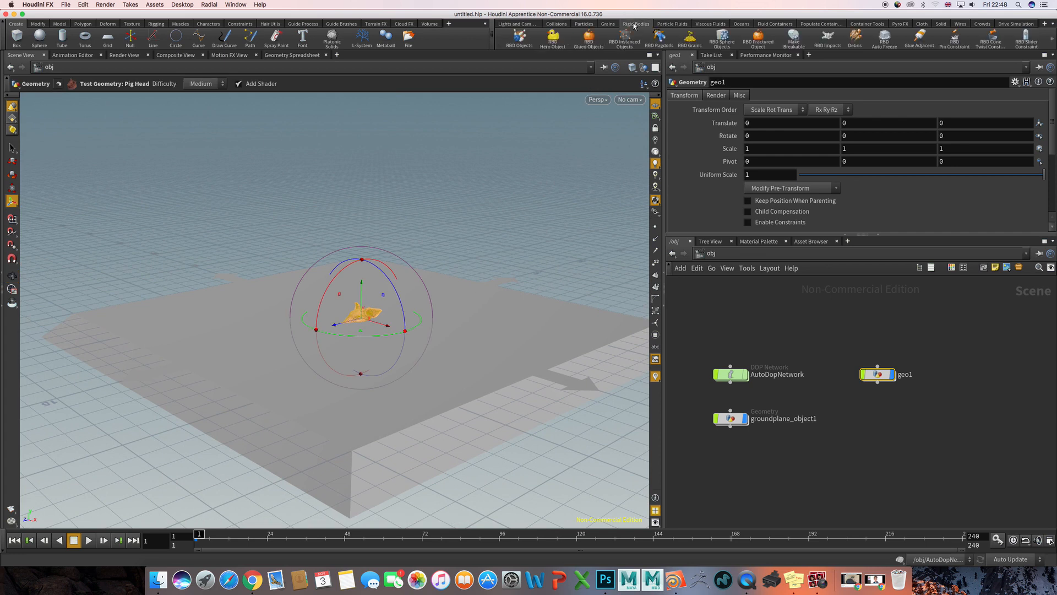
click(517, 37)
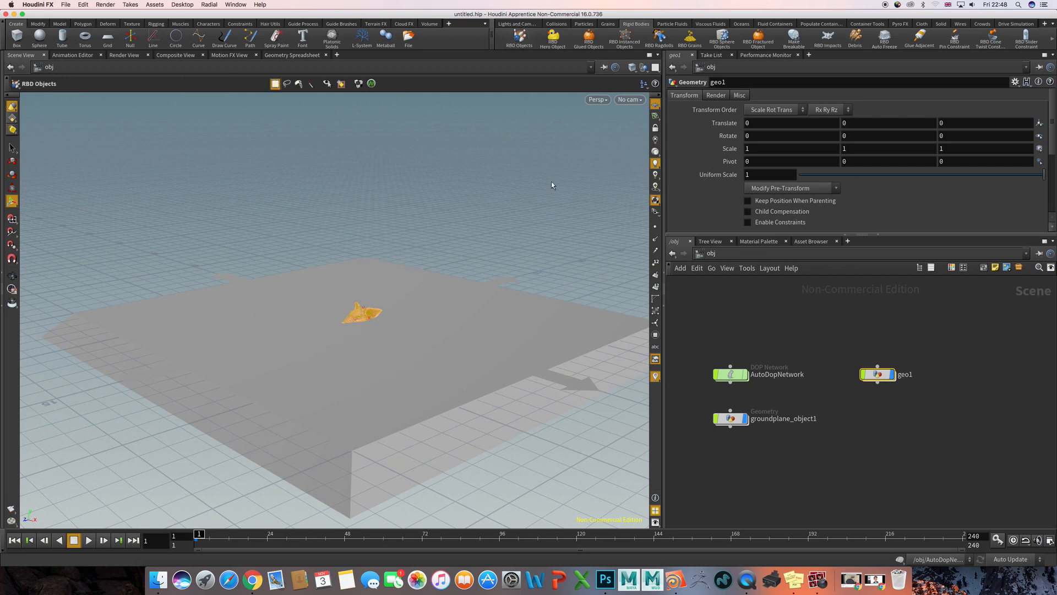
key(r)
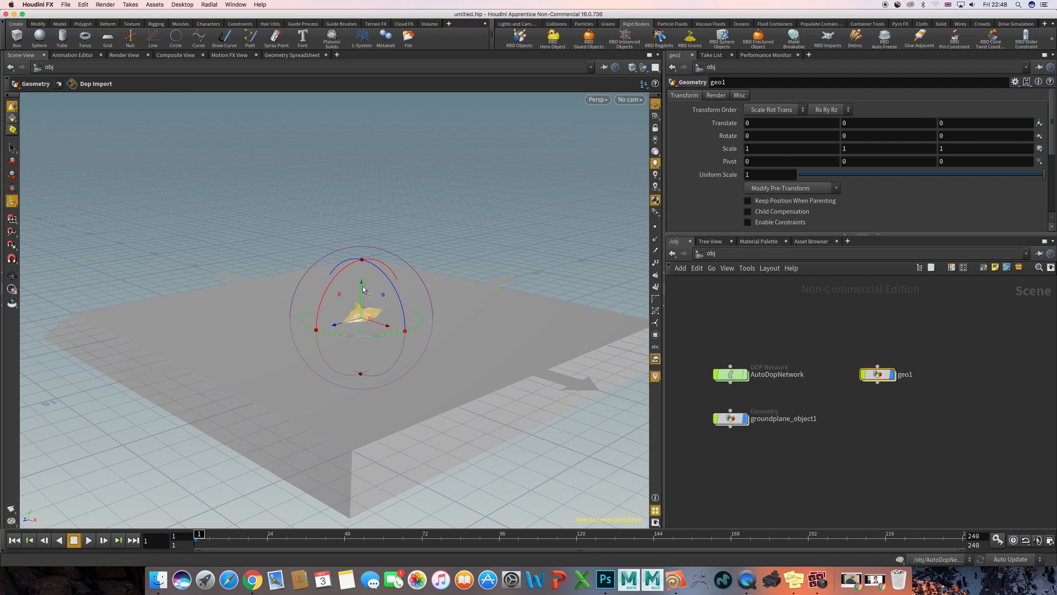
- Raise geo1 to about 7.78 in Y, rotate it to about 14.4, 29.1, -49.5, and deselect it
drag(363, 288, 386, 180)
key(r)
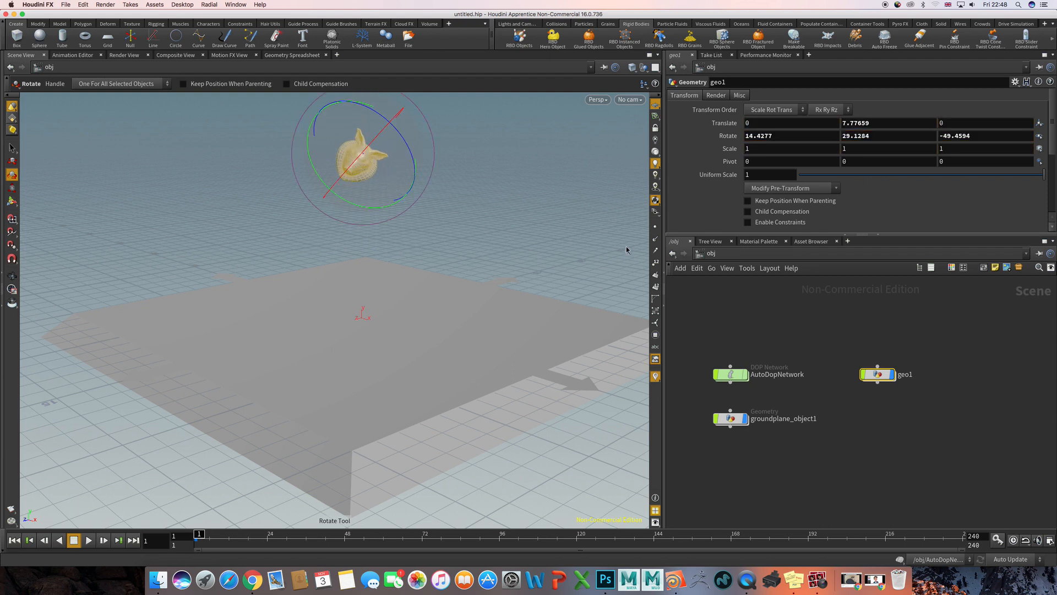
click(710, 321)
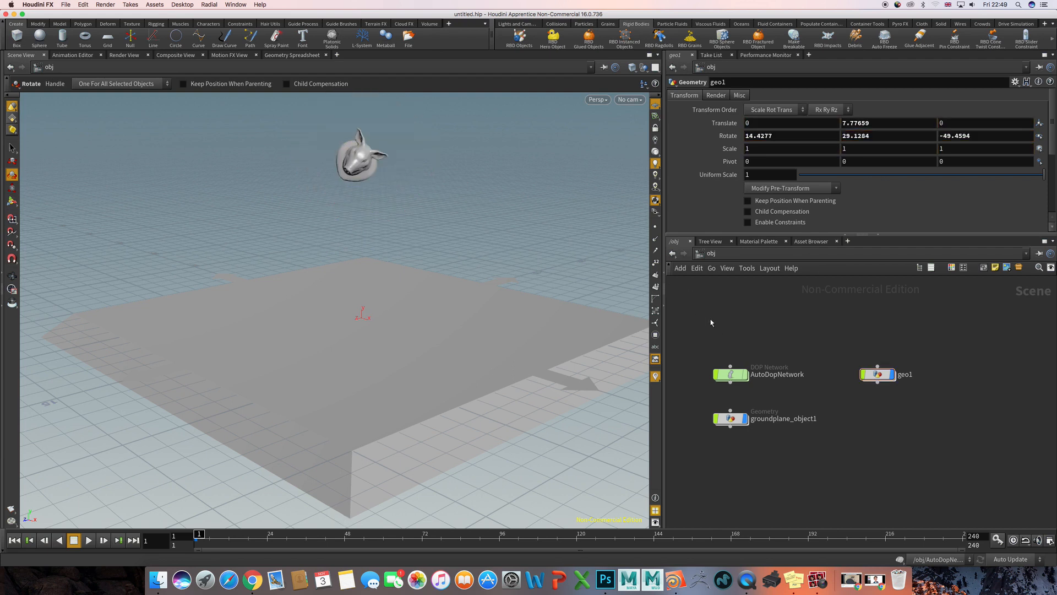
- Play the rigid body simulation twice, rewinding to frame 1 each time, to watch the pig head fall
key(Up)
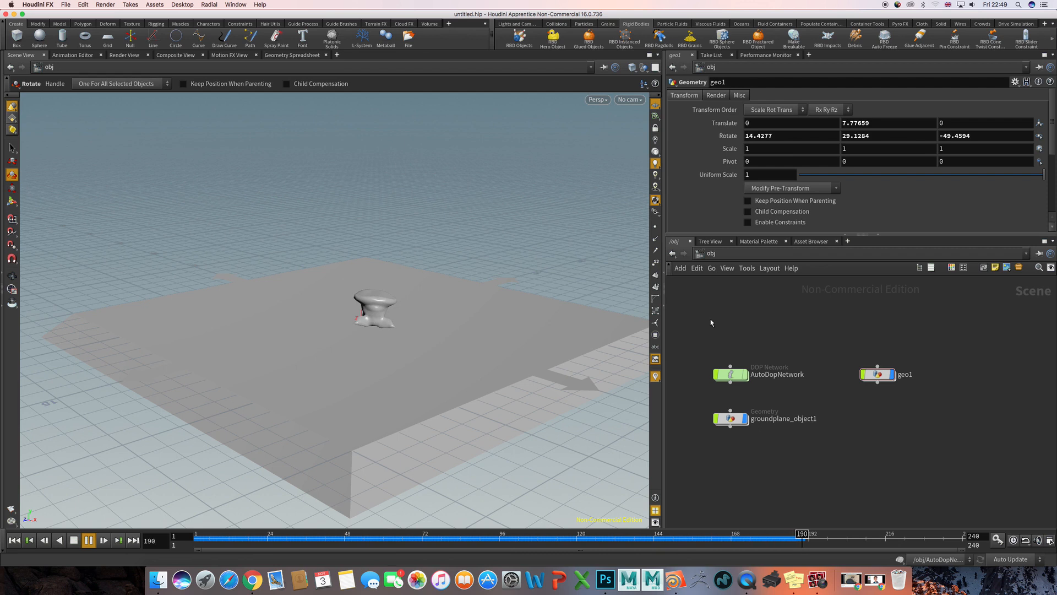
key(ctrl+Up)
key(ctrl+Up)
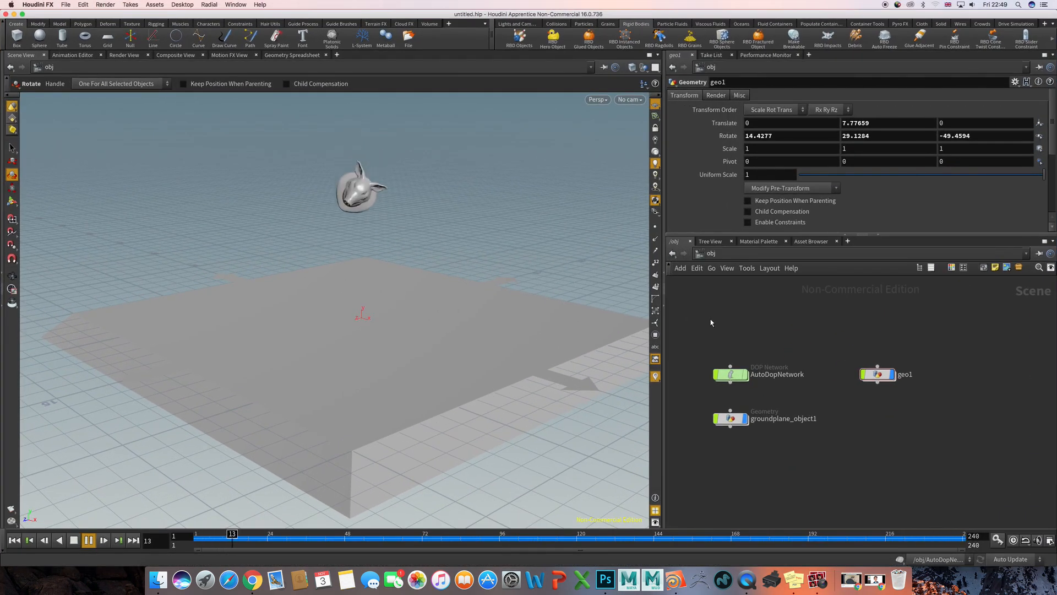
key(super+Up)
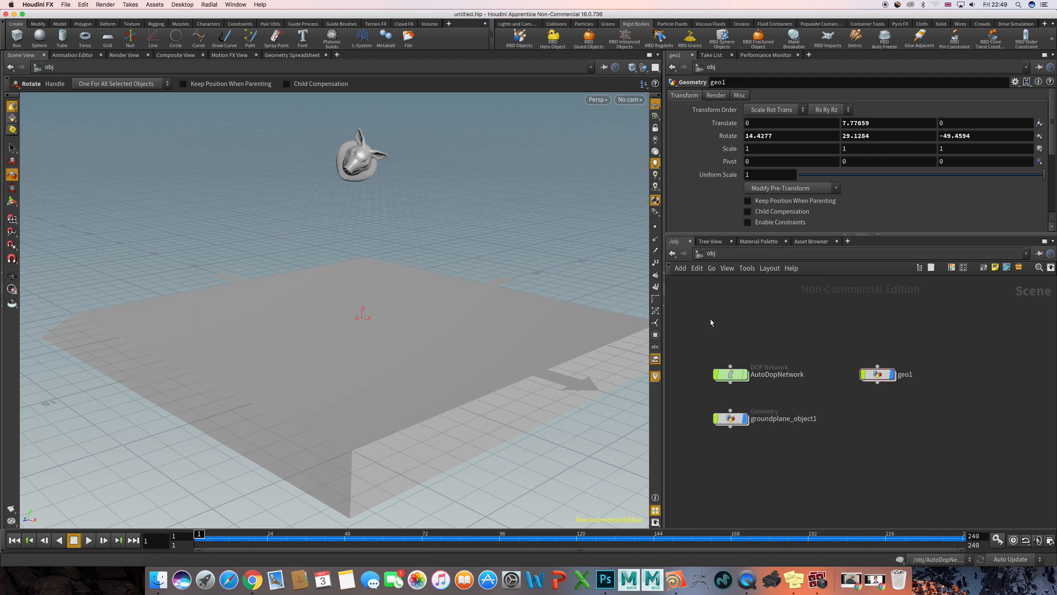
key(Up)
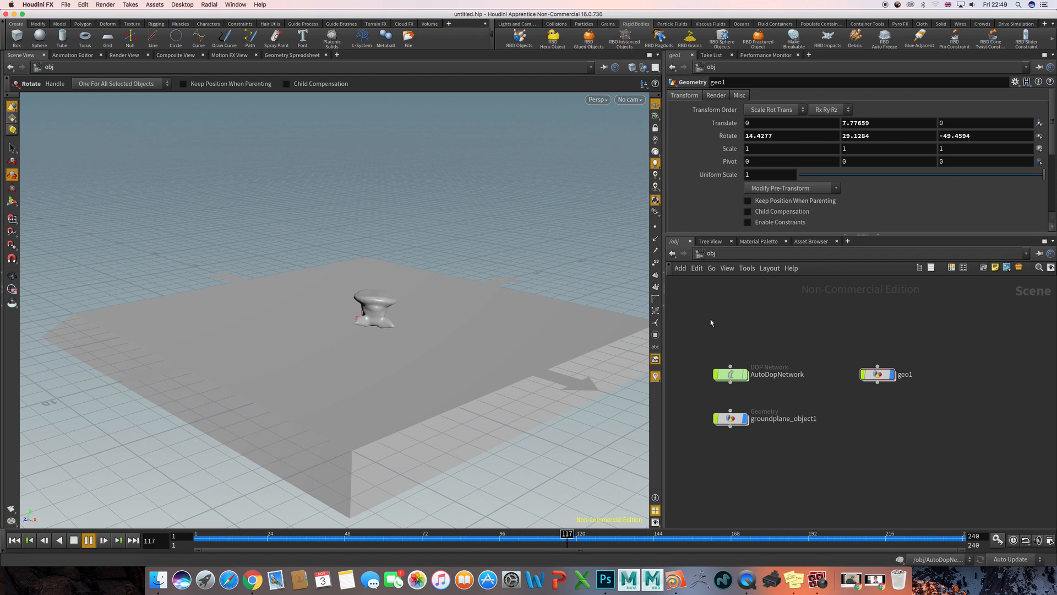
key(ctrl+Up)
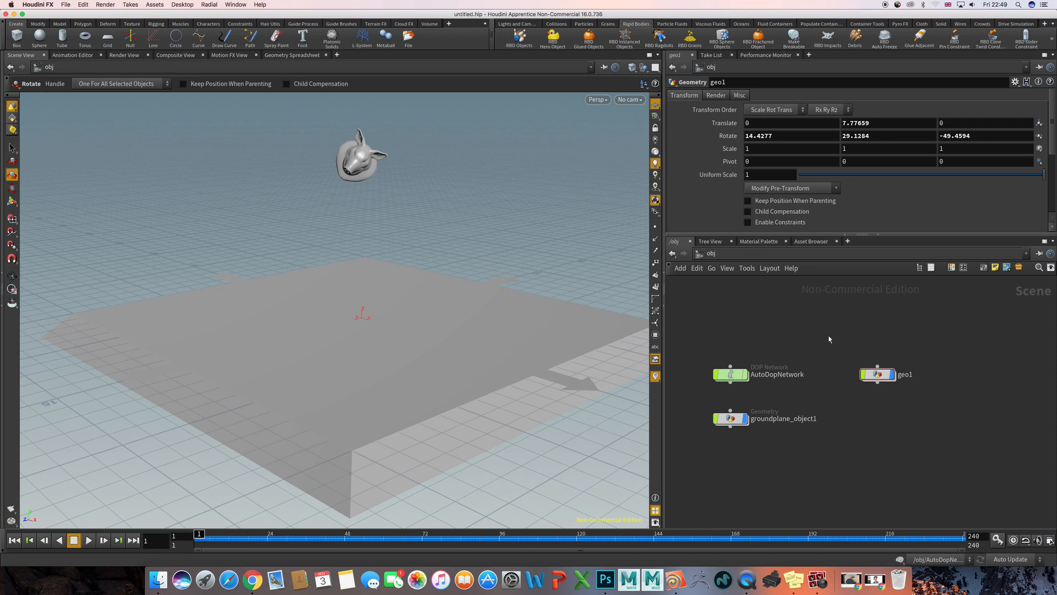
- Go inside geo1 and space the pig head, rest1, setup_packed_prims and dopimport1 nodes farther apart vertically
click(878, 376)
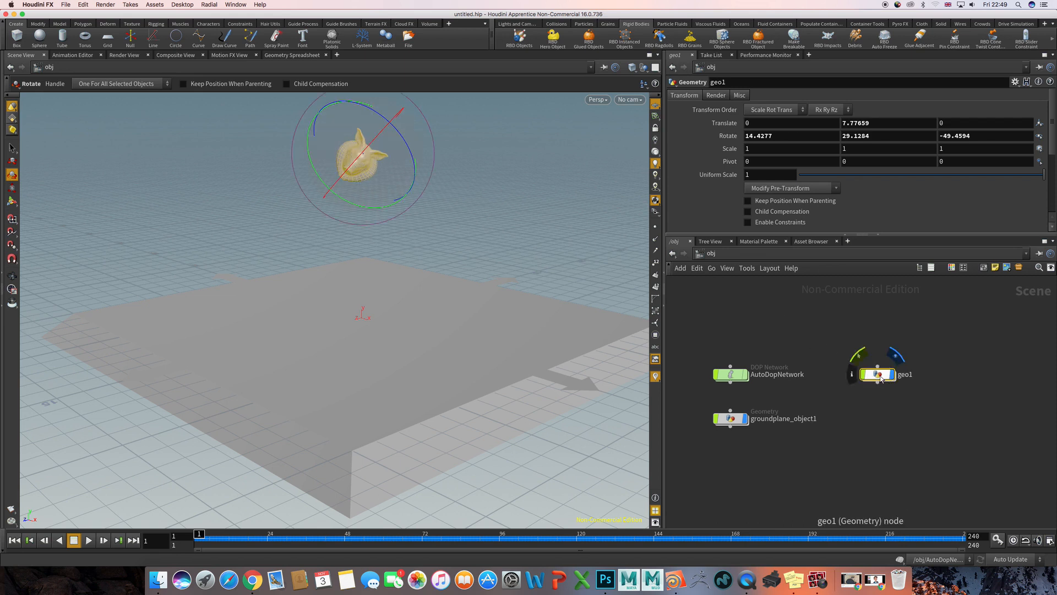
double_click(880, 377)
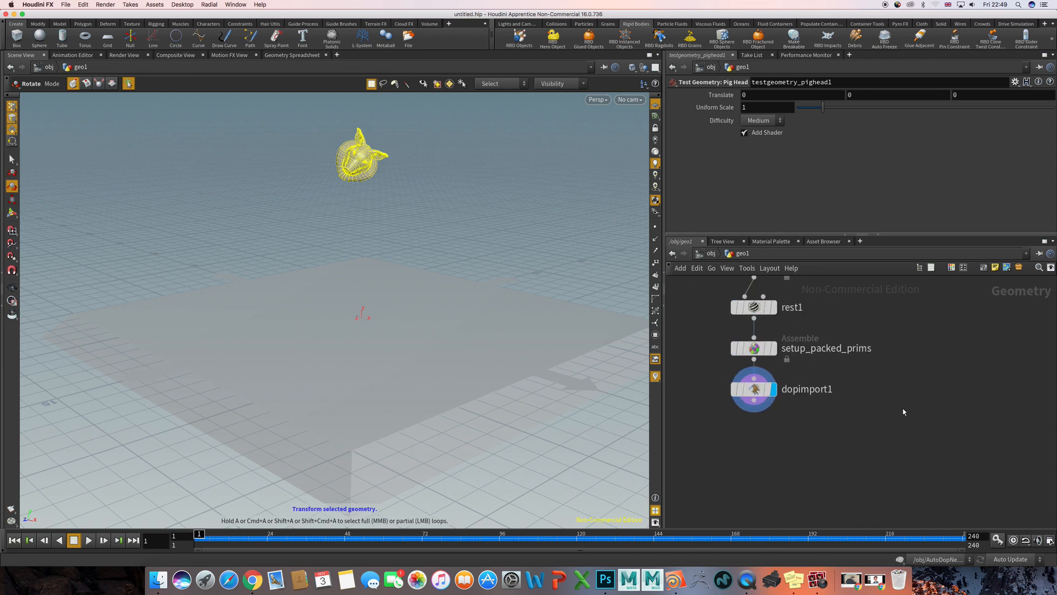
middle_drag(859, 352, 888, 380)
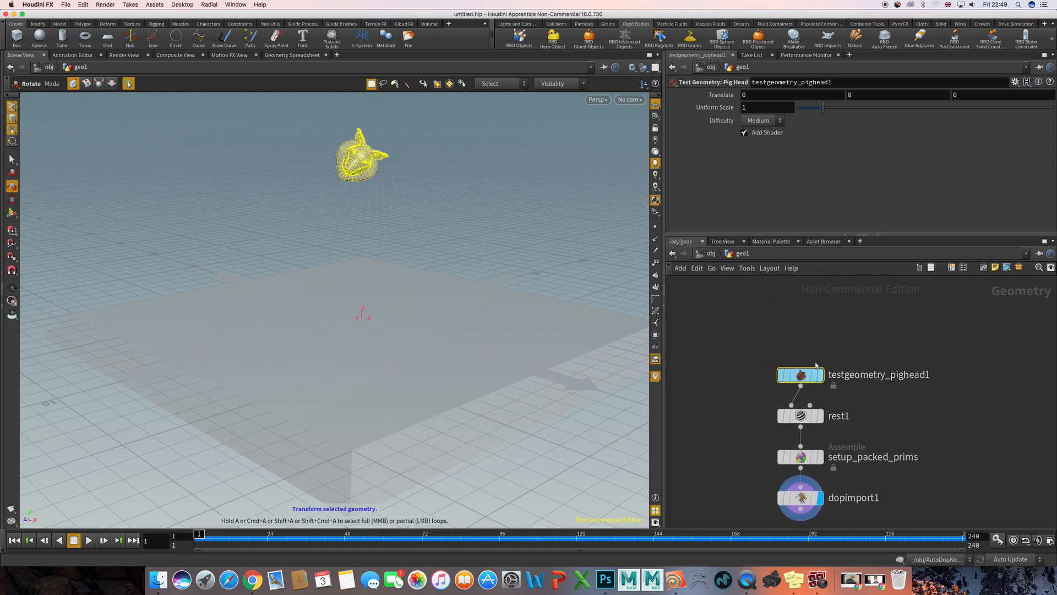
mouse_move(802, 382)
drag(801, 382, 801, 324)
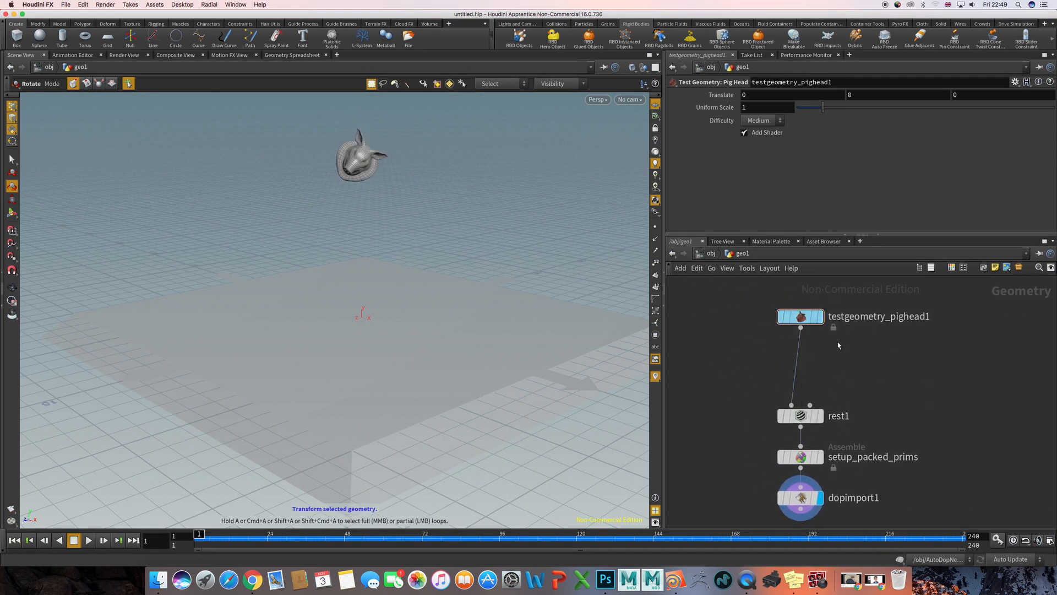
drag(748, 390, 802, 379)
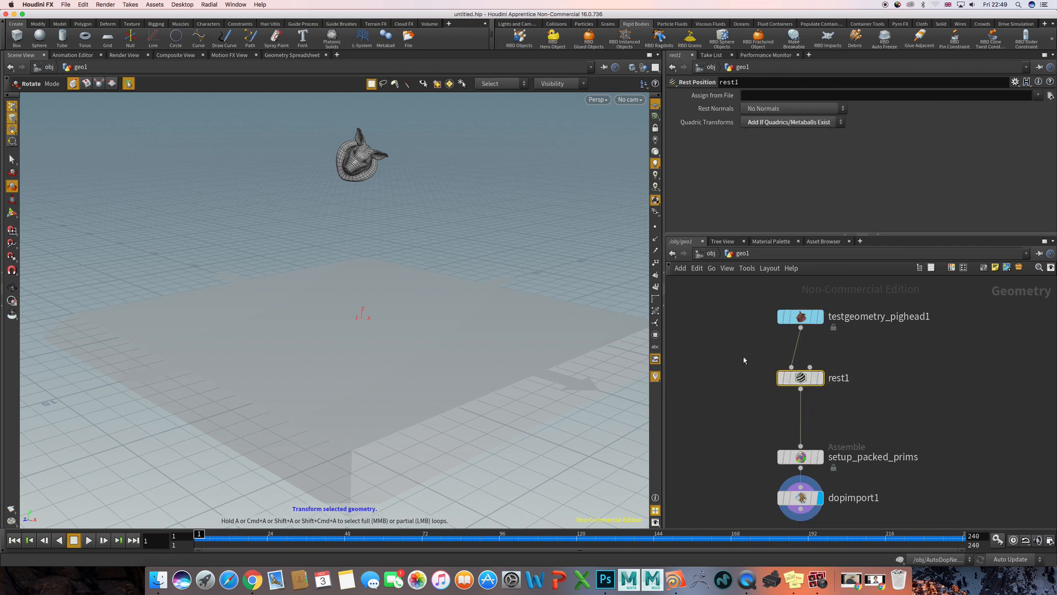
mouse_move(821, 380)
middle_drag(917, 390, 903, 336)
drag(791, 443, 791, 479)
right_click(791, 480)
click(743, 387)
- Examine the parameters and node information of setup_packed_prims, then close its information window
click(786, 403)
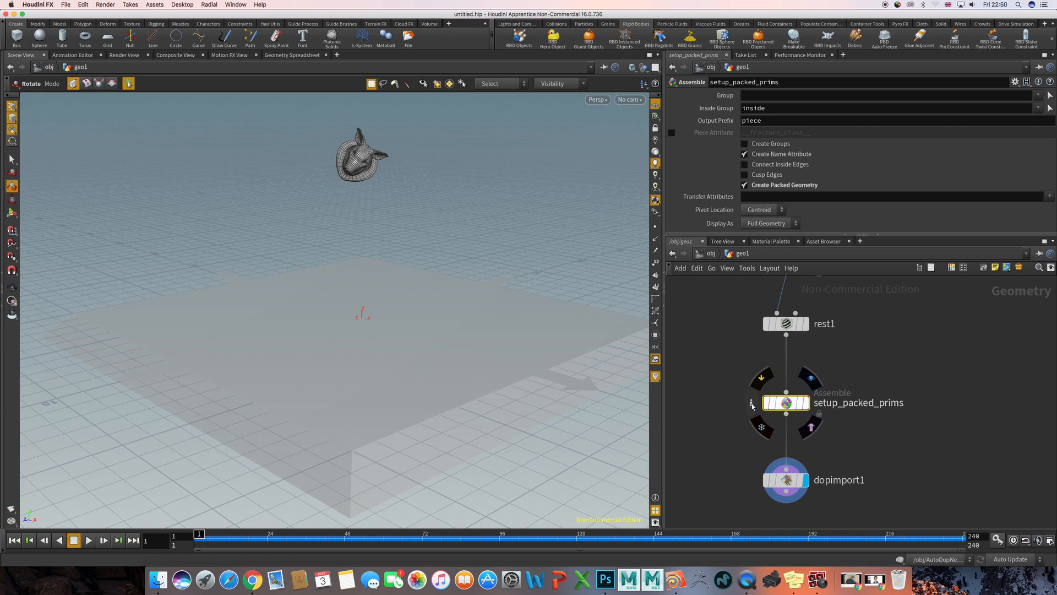
click(752, 404)
click(752, 404)
drag(814, 273, 491, 190)
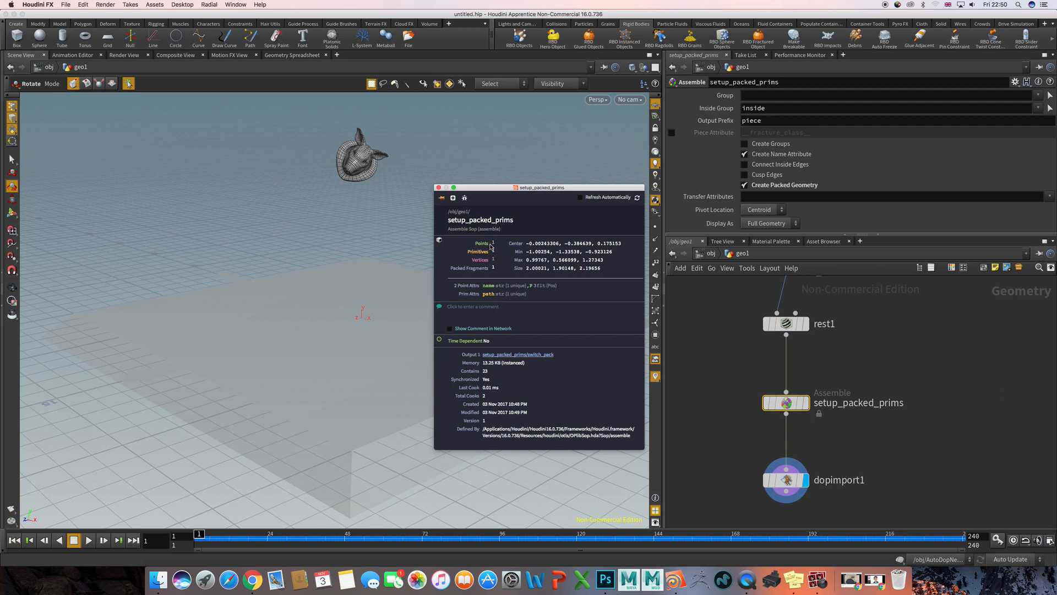
click(439, 187)
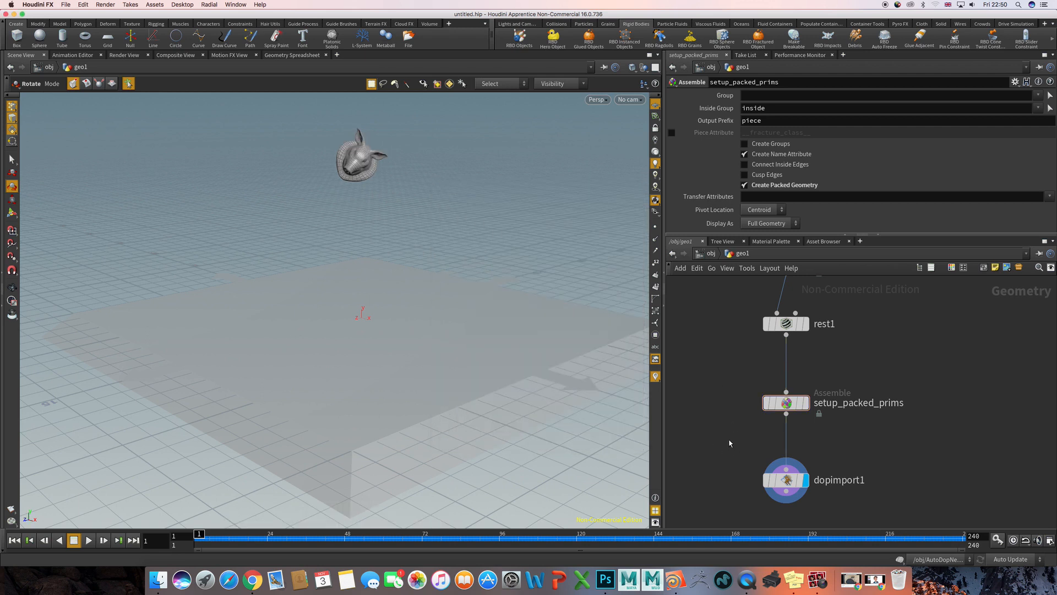
- Examine the parameters of dopimport1 and its link to setup_packed_prims
mouse_move(731, 420)
middle_down()
mouse_move(726, 397)
mouse_move(736, 400)
middle_up()
drag(708, 392, 839, 496)
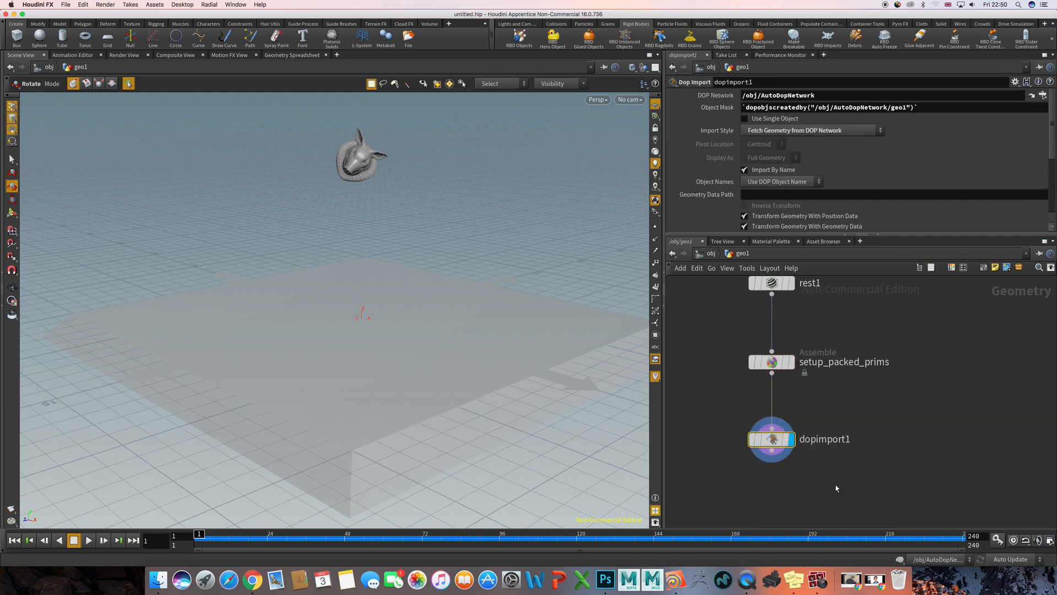
mouse_move(777, 477)
scroll(733, 341, up, 2)
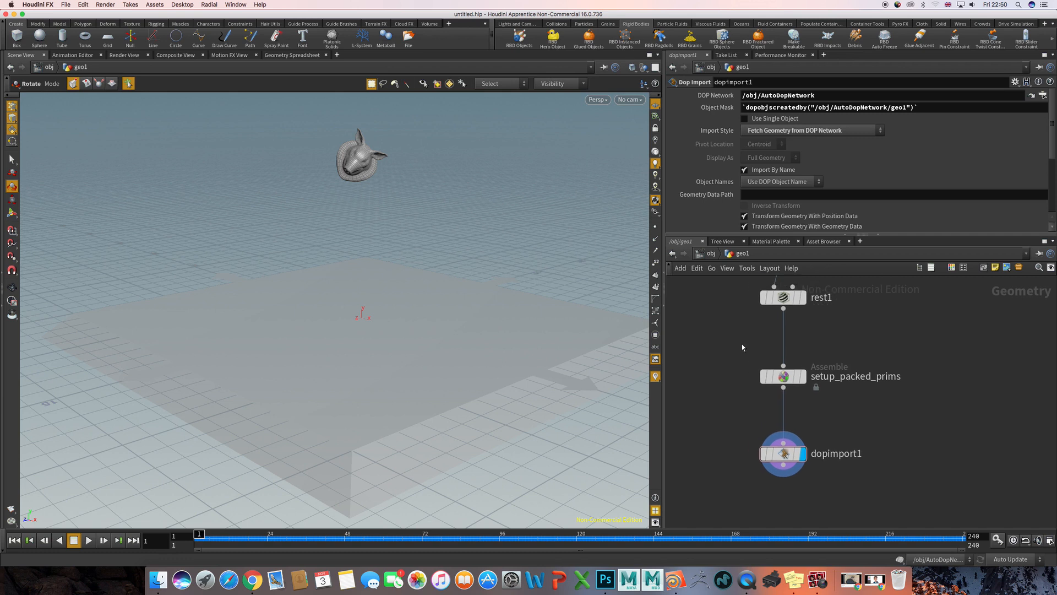
click(783, 376)
drag(713, 416, 837, 496)
middle_drag(844, 425, 831, 420)
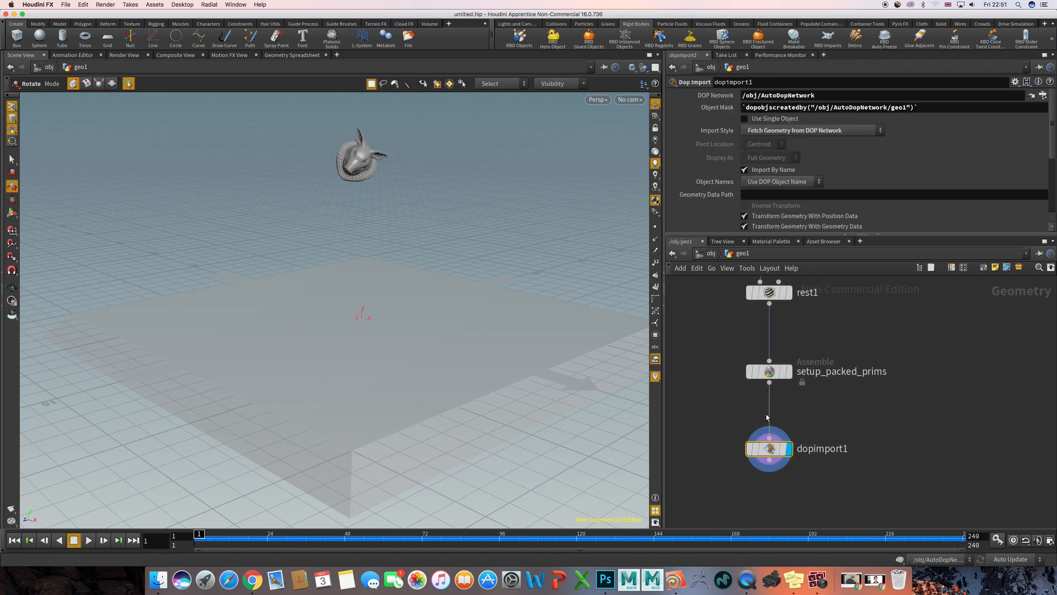
- Disconnect dopimport1 from setup_packed_prims and display setup_packed_prims instead
right_click(769, 412)
click(791, 439)
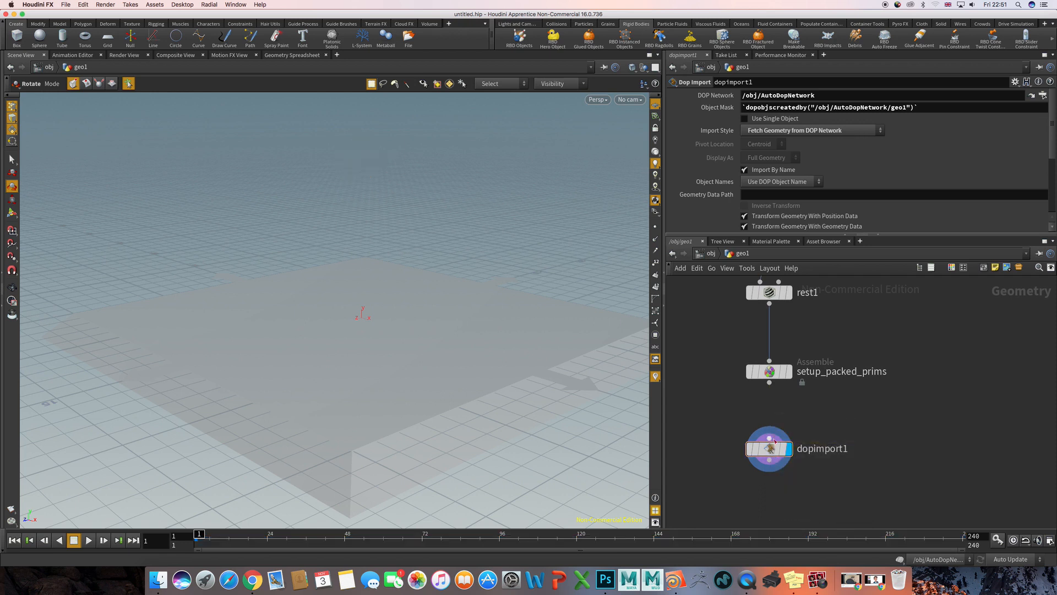
drag(768, 448, 900, 446)
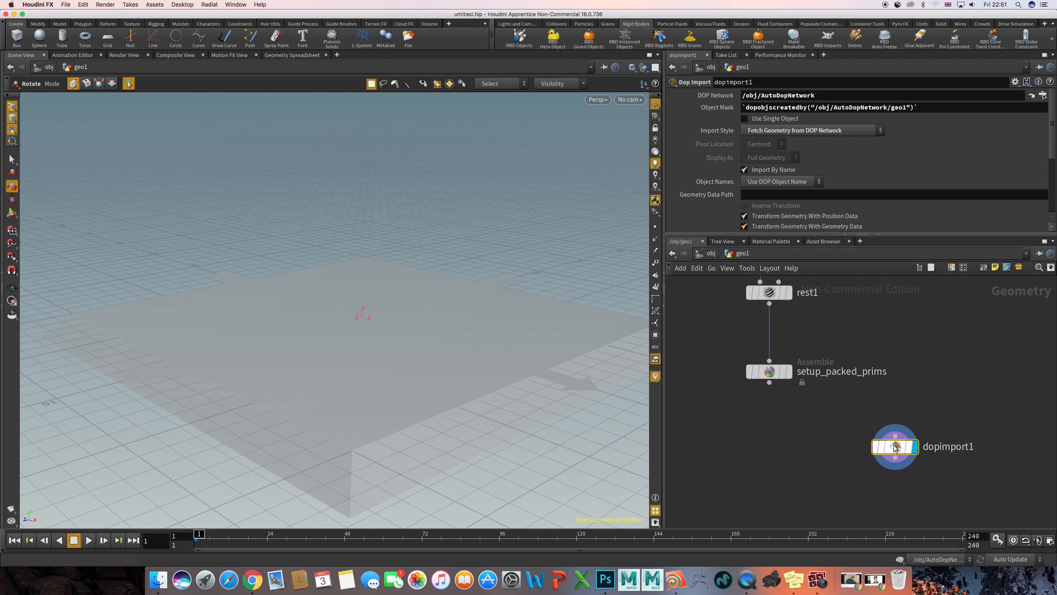
drag(894, 449, 787, 454)
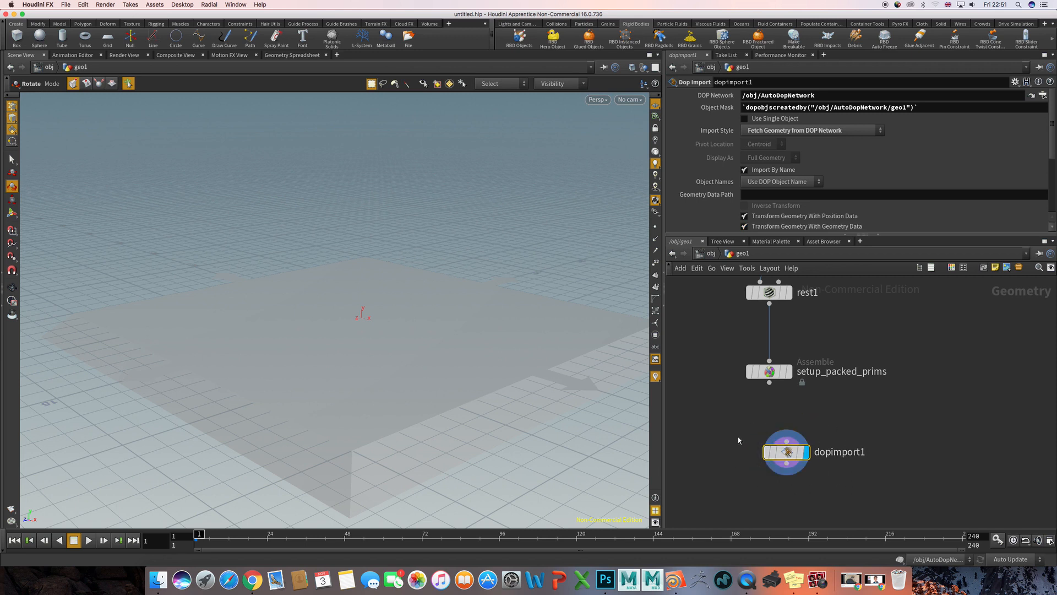
click(762, 372)
click(788, 371)
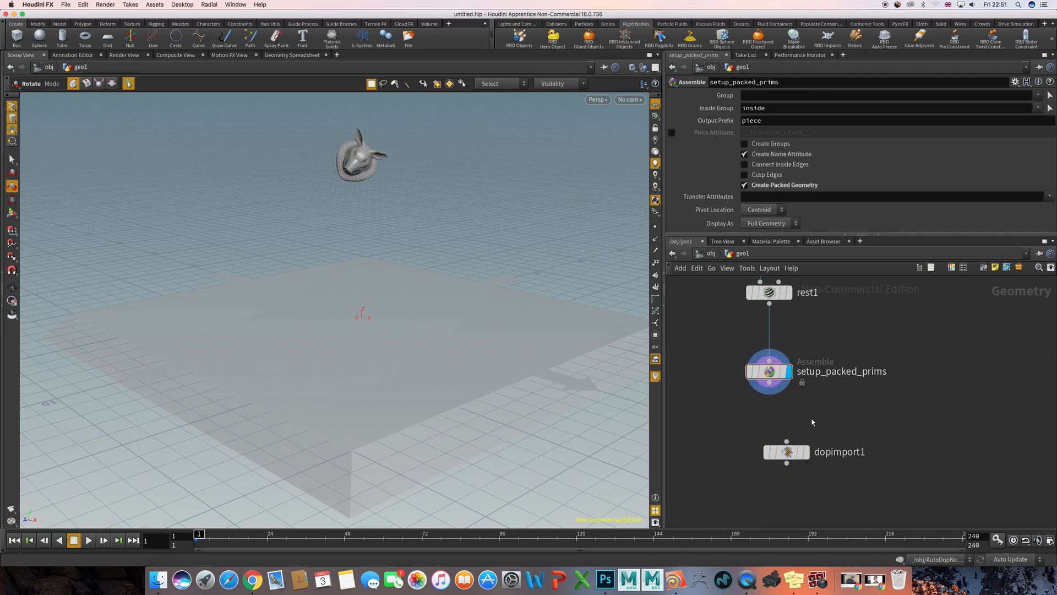
- Line dopimport1 up below setup_packed_prims, reconnect the two nodes, and display dopimport1 again
drag(827, 424, 743, 504)
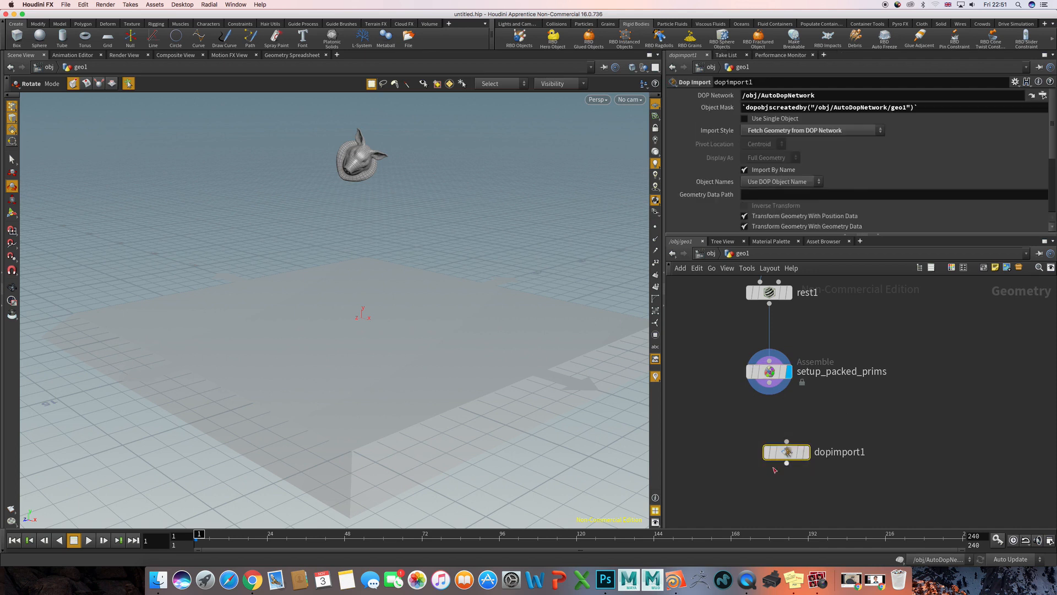
drag(786, 454, 770, 453)
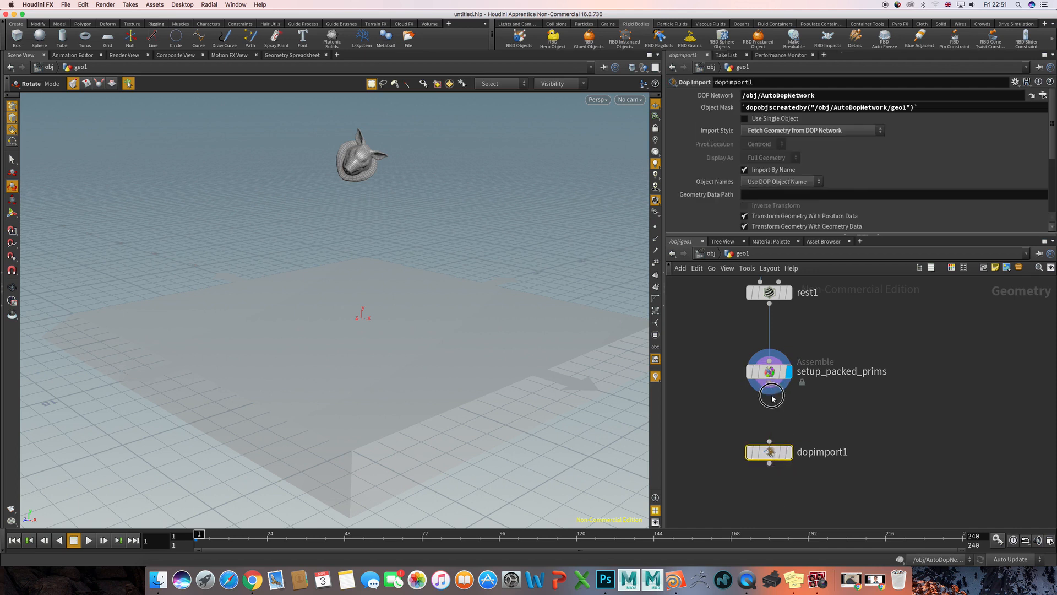
drag(769, 382, 769, 442)
click(789, 452)
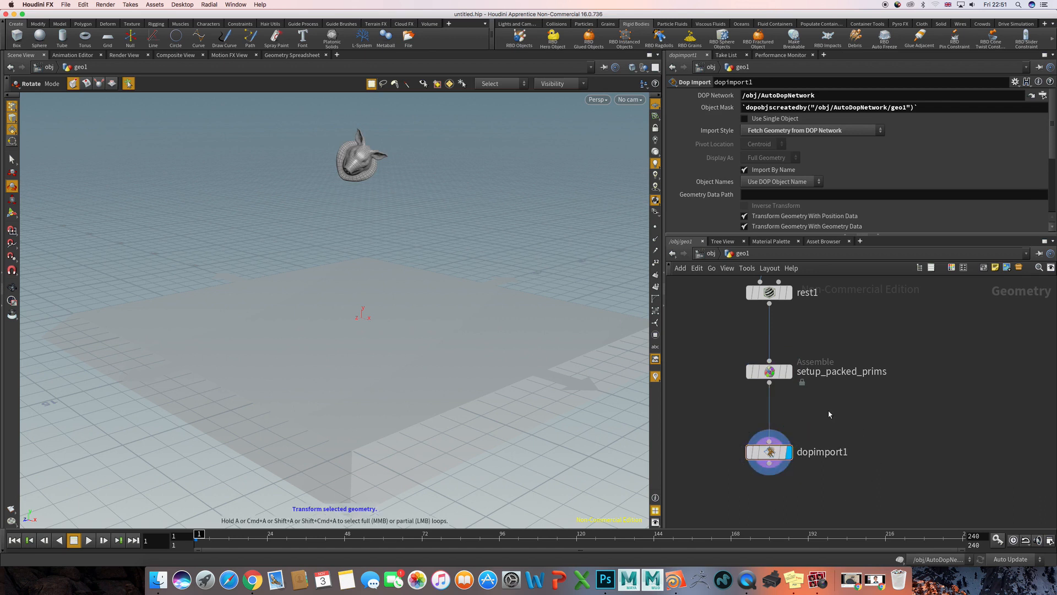
middle_drag(834, 418, 864, 412)
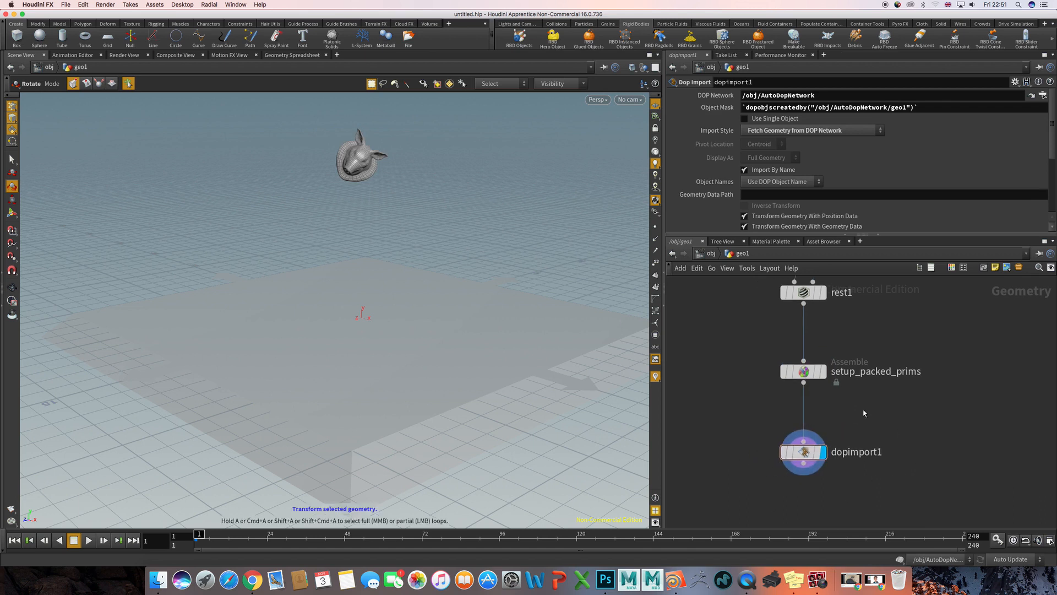
- Return to the object level and go inside AutoDopNetwork
key(u)
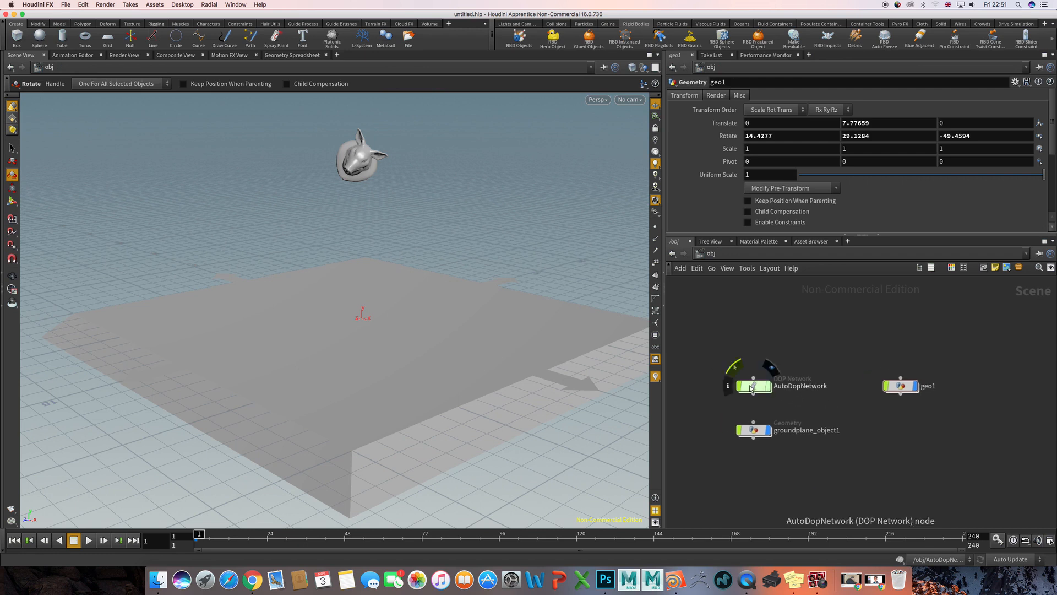
click(751, 388)
key(i)
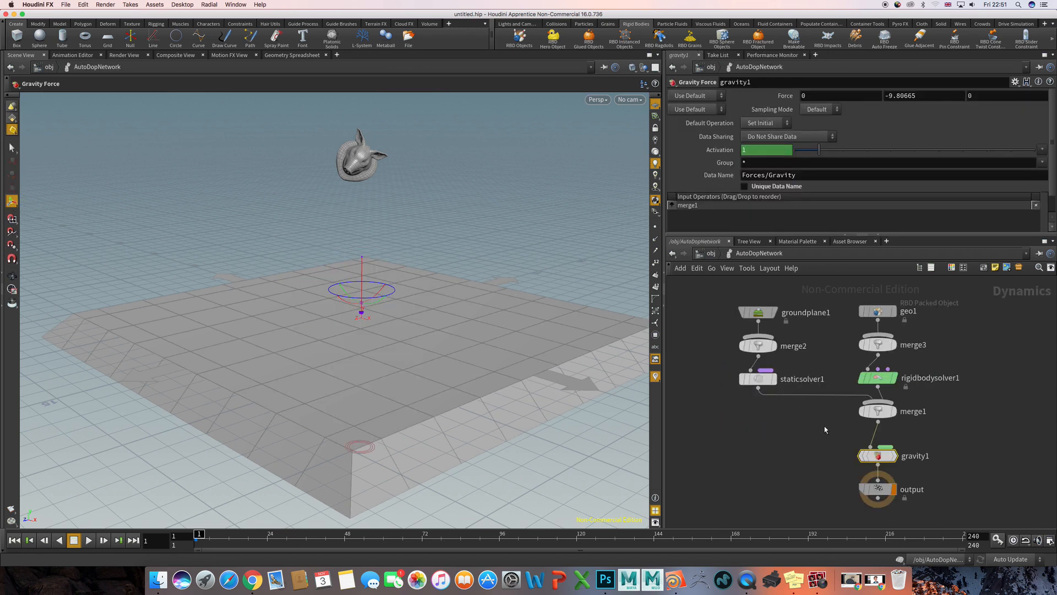
- Select staticsolver1 and automatically lay out the AutoDopNetwork nodes, bringing the ground plane and geo1 branches into close view
click(762, 379)
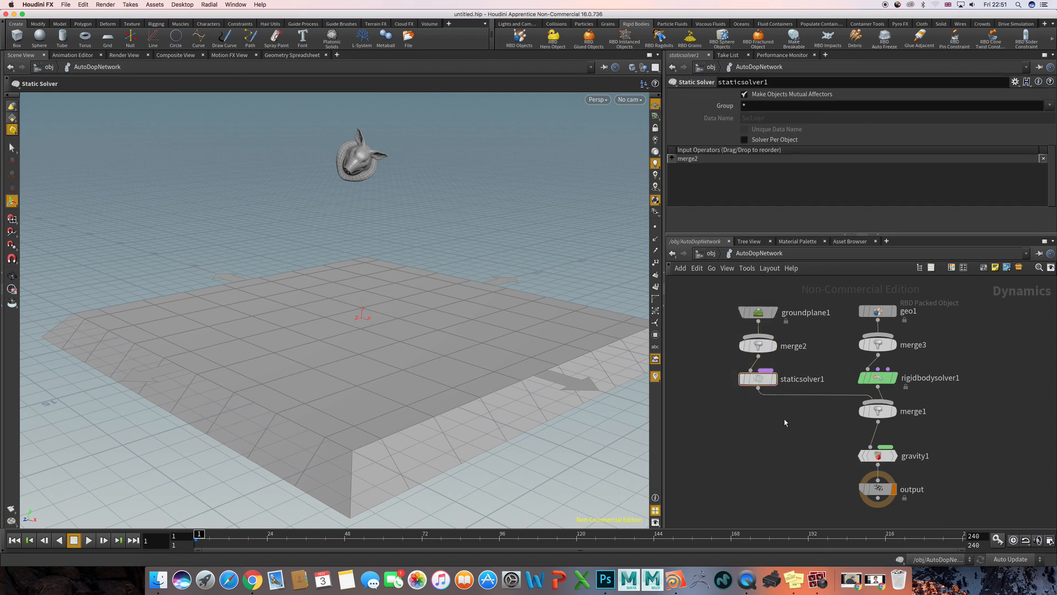
key(l)
middle_drag(846, 396, 736, 451)
scroll(736, 451, down, 2)
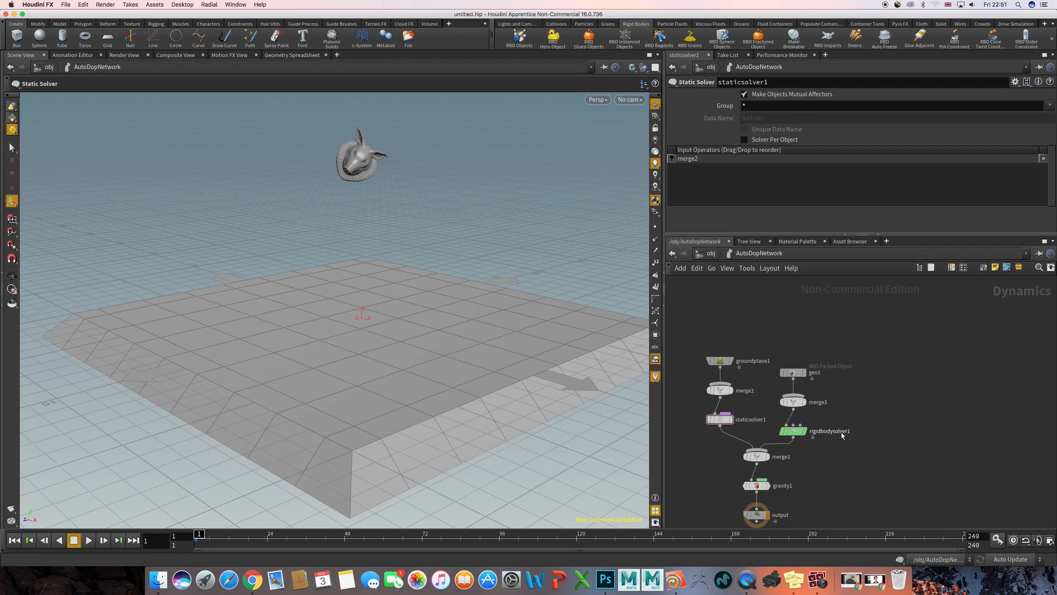
middle_drag(883, 460, 895, 457)
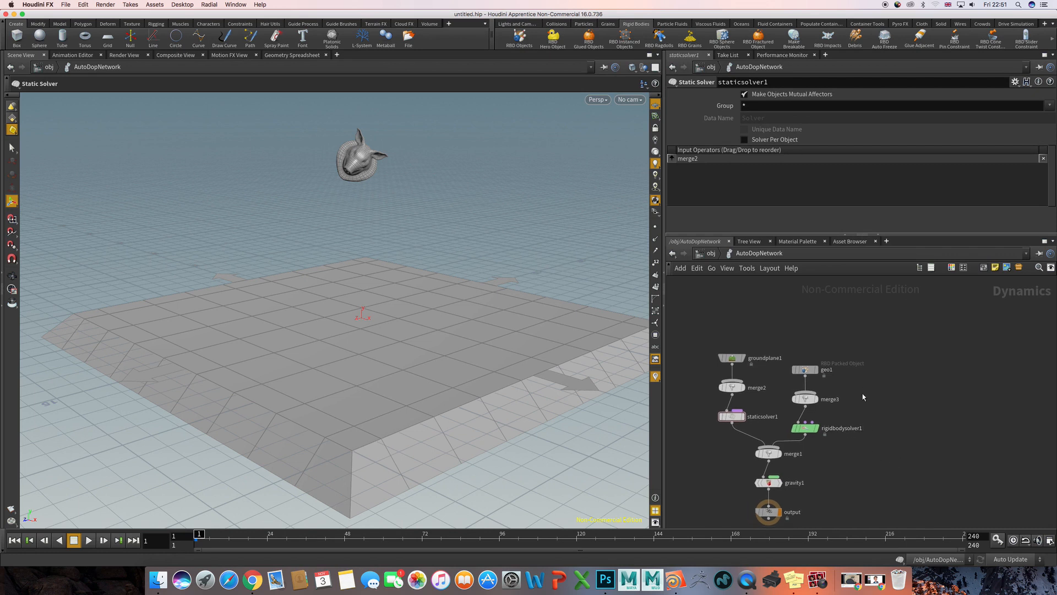
middle_drag(862, 393, 936, 385)
scroll(863, 384, up, 3)
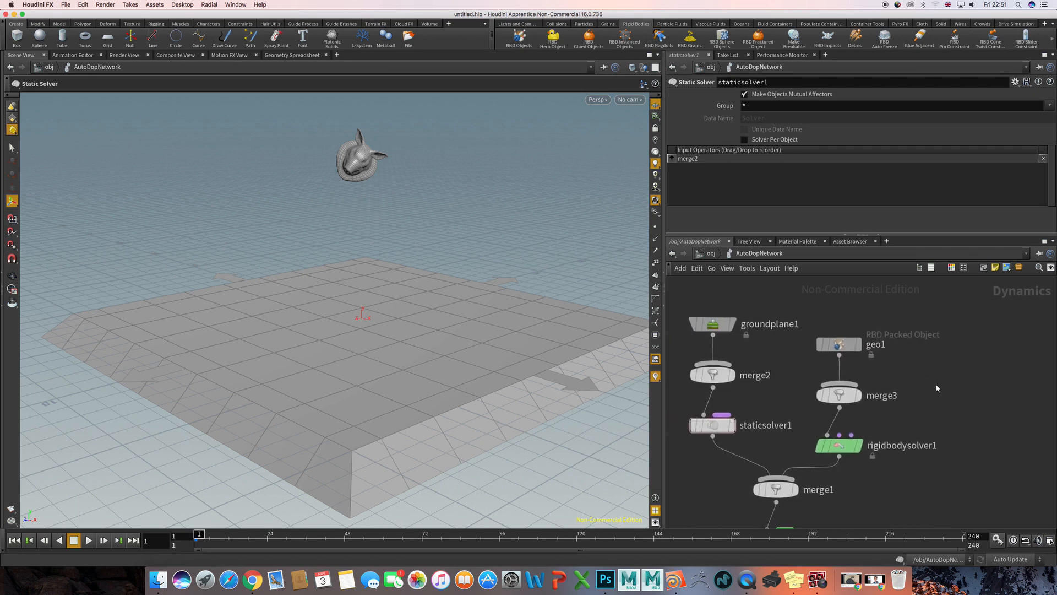
- Select geo1 and switch its SOP Path between the expression and the evaluated path, leaving the opinputpath expression shown
drag(904, 312, 804, 360)
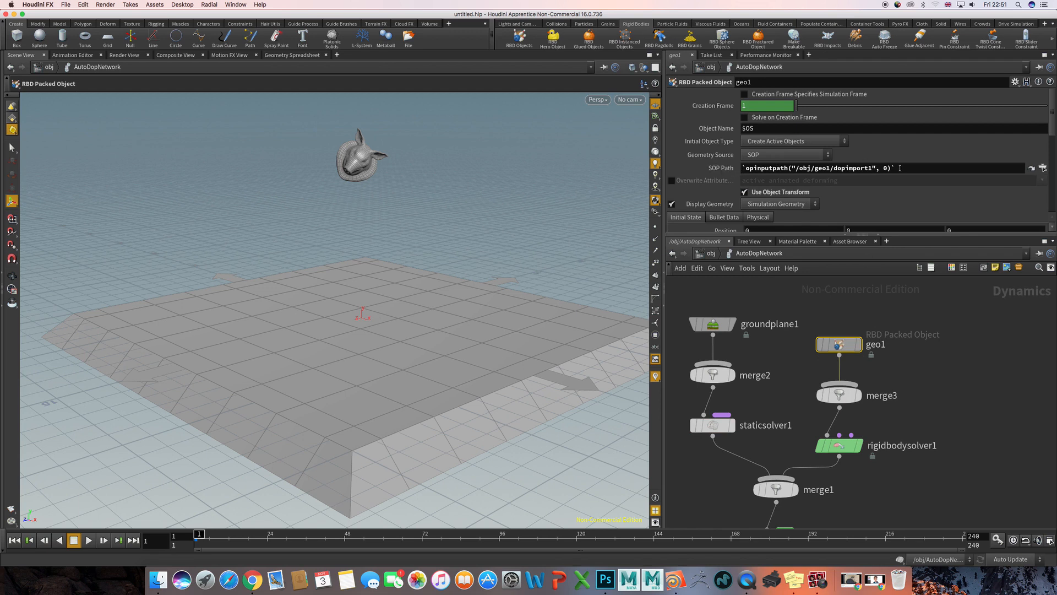
click(726, 172)
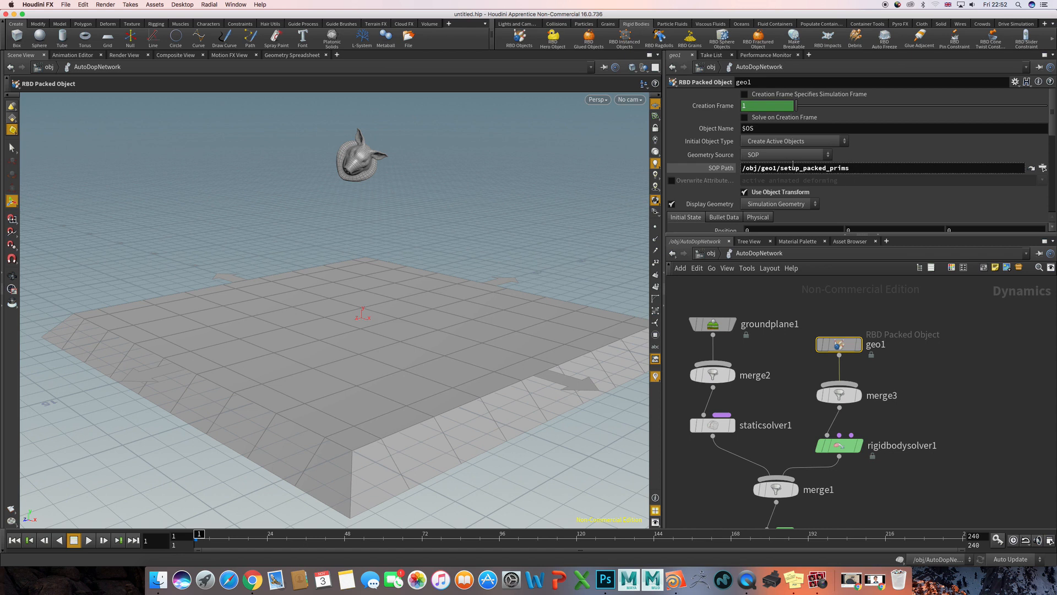
click(720, 167)
click(712, 171)
click(720, 170)
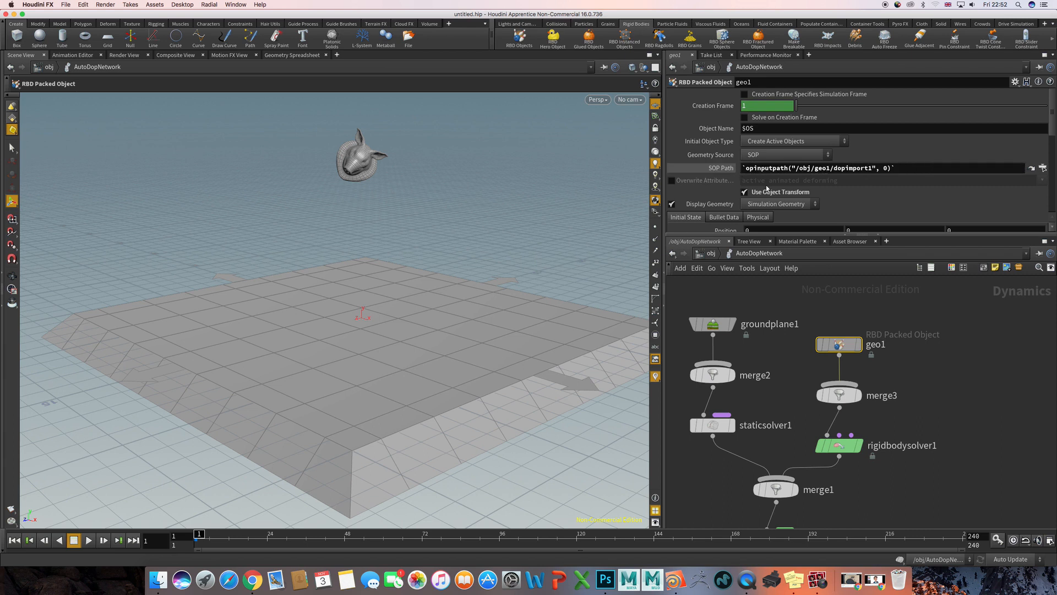
- Select rigidbodysolver1 and check which Solver Engine options it offers, keeping Bullet
scroll(934, 392, down, 3)
drag(897, 354, 810, 414)
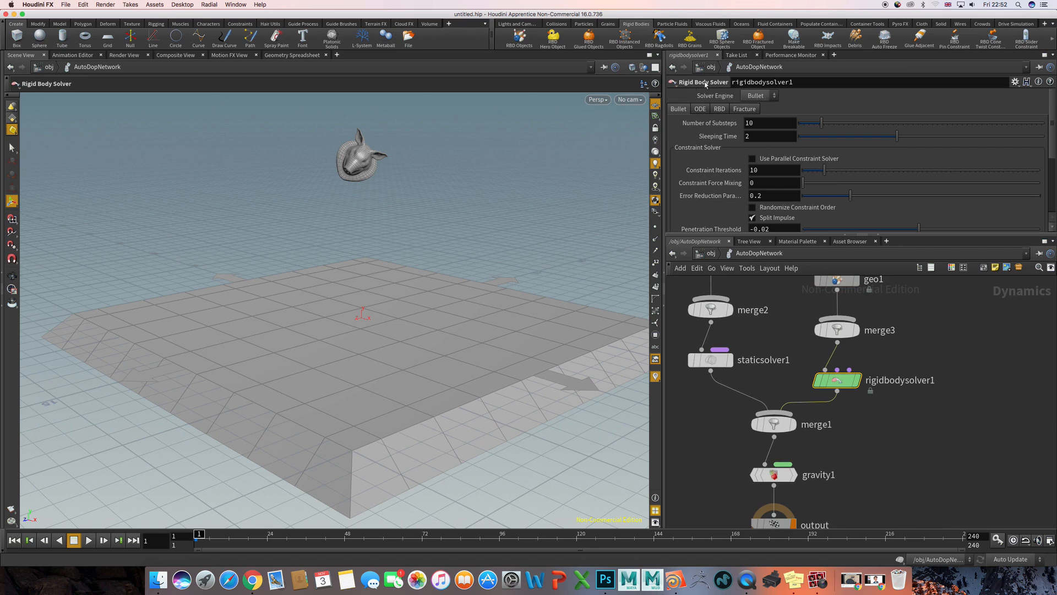
click(756, 96)
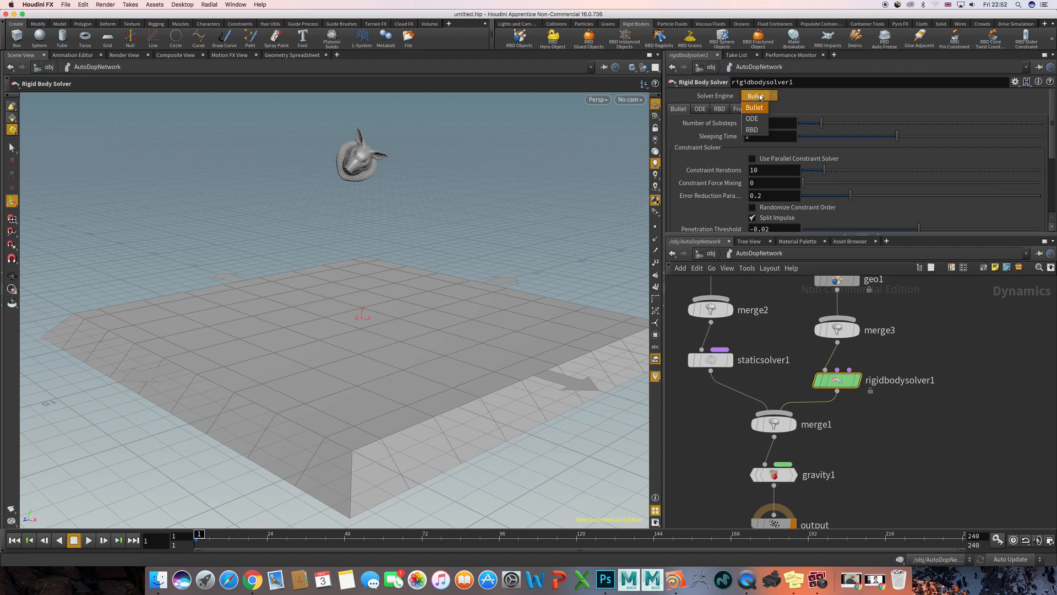
click(769, 94)
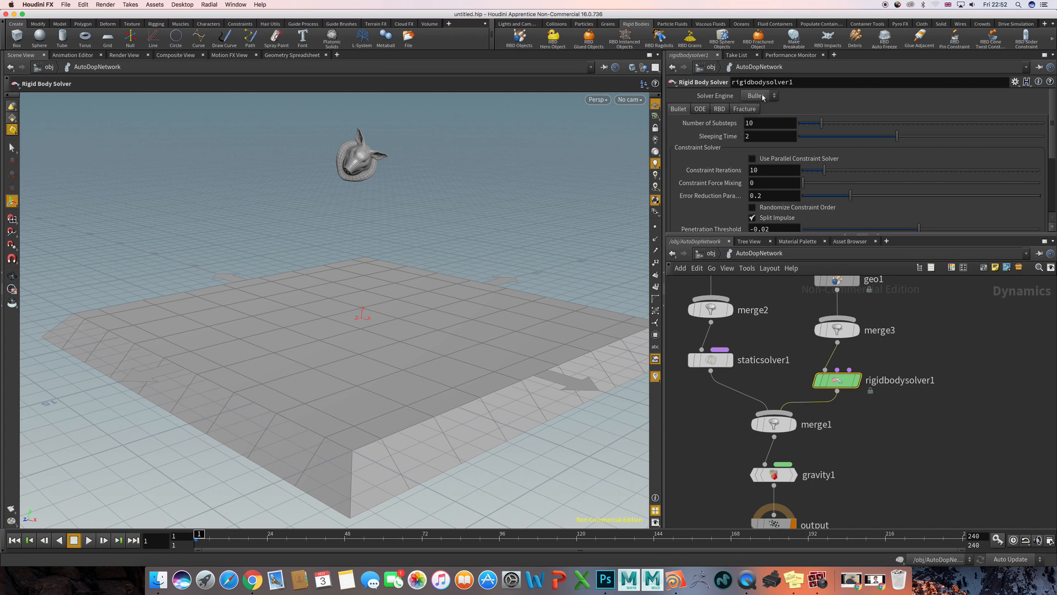
- Play the simulation to watch the pig head fall onto the ground plane, and rewind it to frame 1
middle_drag(884, 413, 885, 371)
click(885, 373)
key(Up)
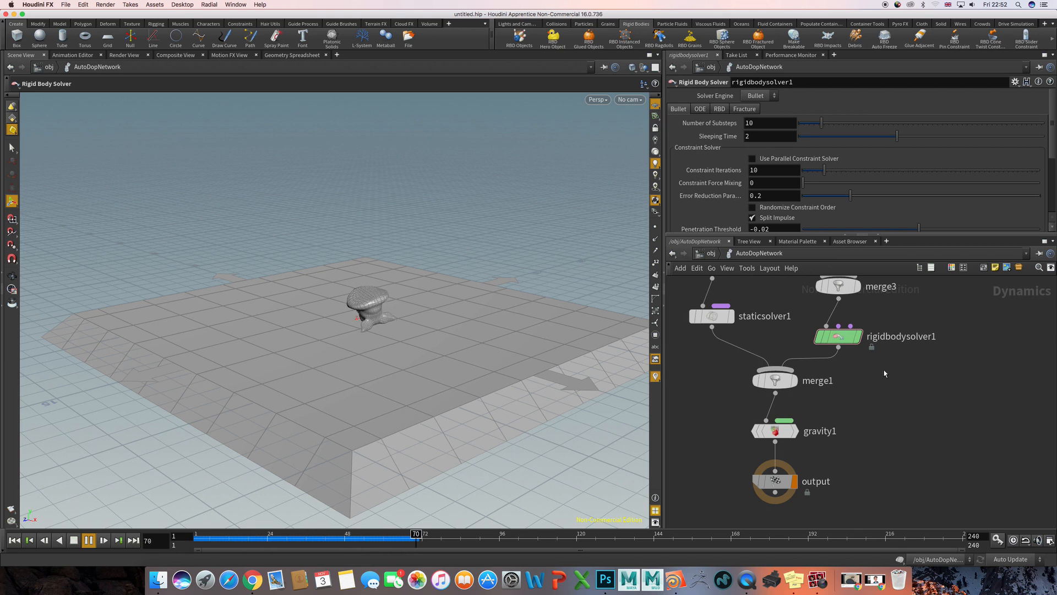
key(ctrl+Up)
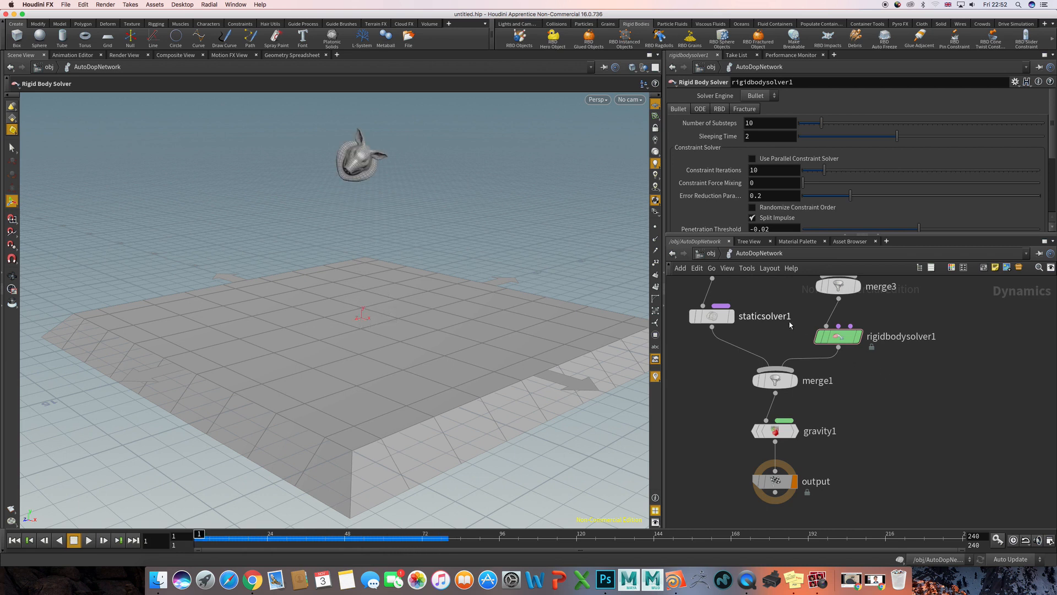
- Examine the geo1 branch of the network and the pig head's mesh up close in the scene
scroll(876, 352, up, 5)
drag(863, 299, 753, 469)
drag(788, 341, 856, 326)
click(801, 348)
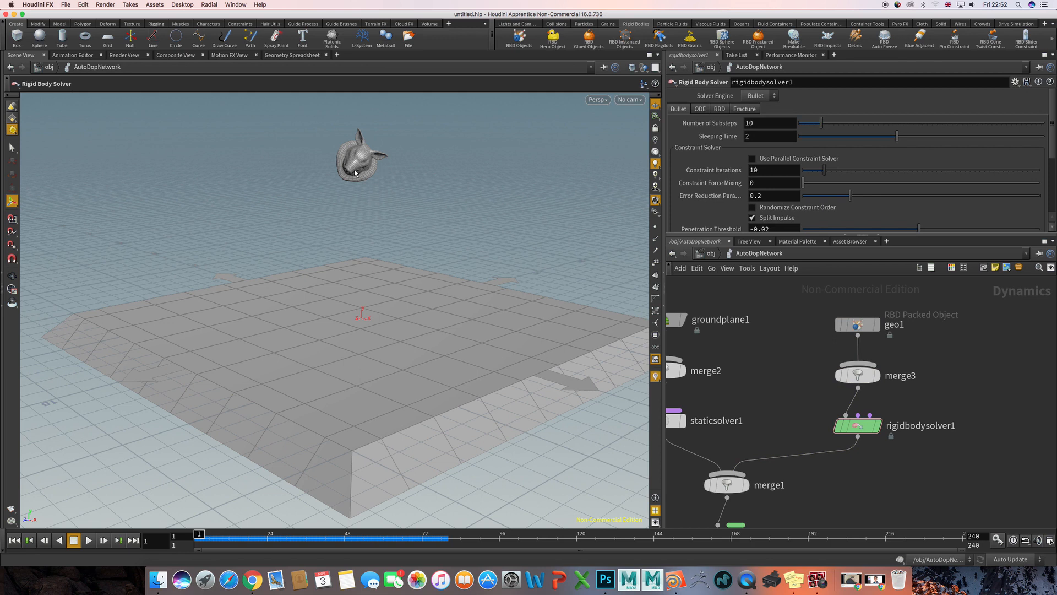
key(Escape)
drag(355, 172, 326, 171)
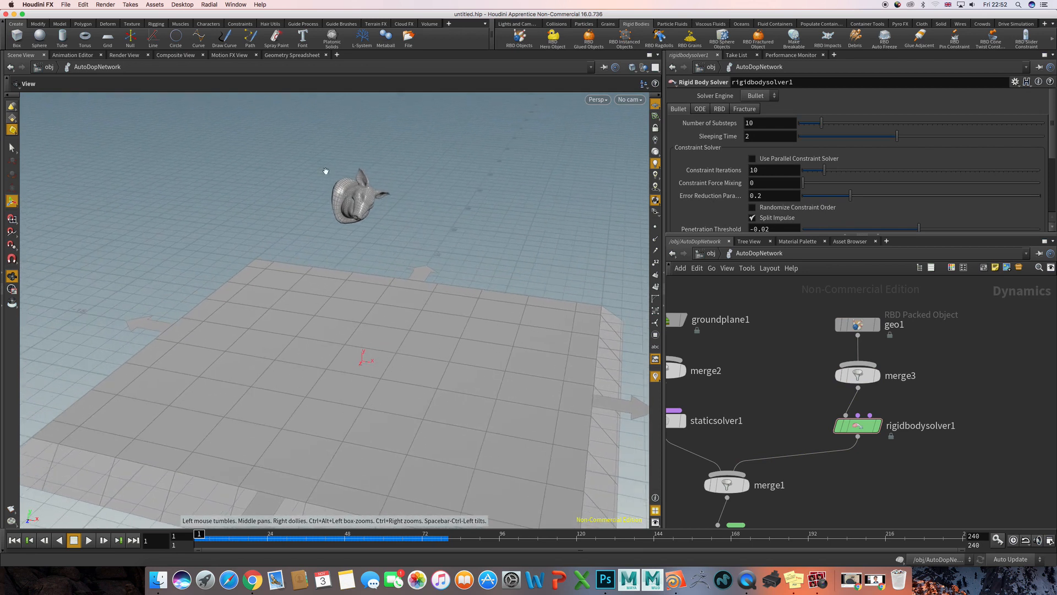
right_drag(326, 171, 420, 158)
middle_drag(421, 158, 414, 226)
right_drag(385, 223, 439, 206)
middle_drag(427, 183, 411, 216)
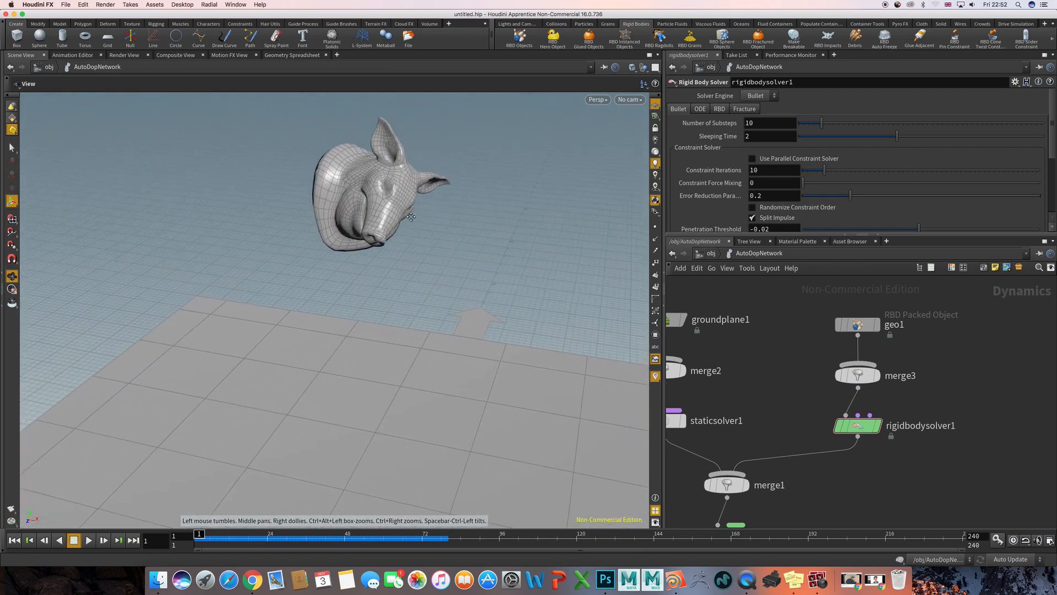
mouse_move(411, 217)
alt+mouse_down()
mouse_move(467, 215)
mouse_move(415, 216)
alt+mouse_up()
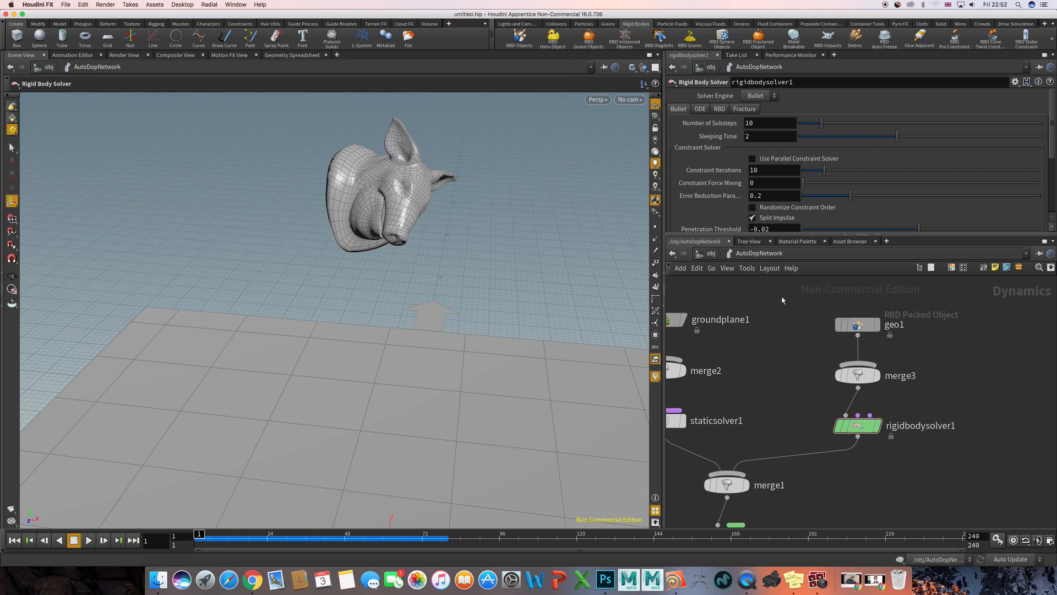
- Select geo1 and turn on Show Guide Geometry in its Bullet Data settings
drag(783, 300, 939, 340)
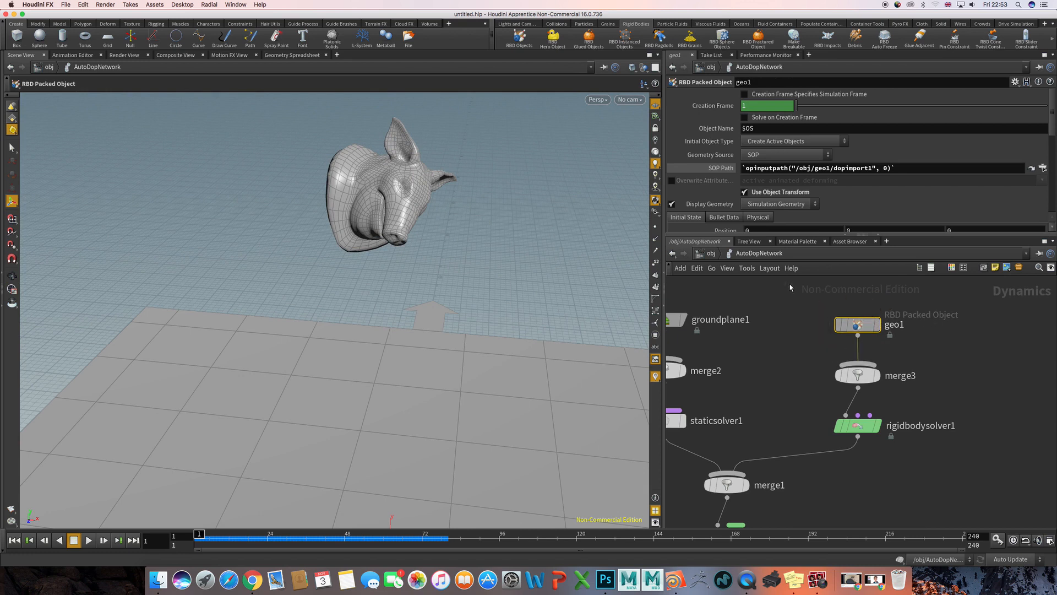
scroll(725, 195, down, 3)
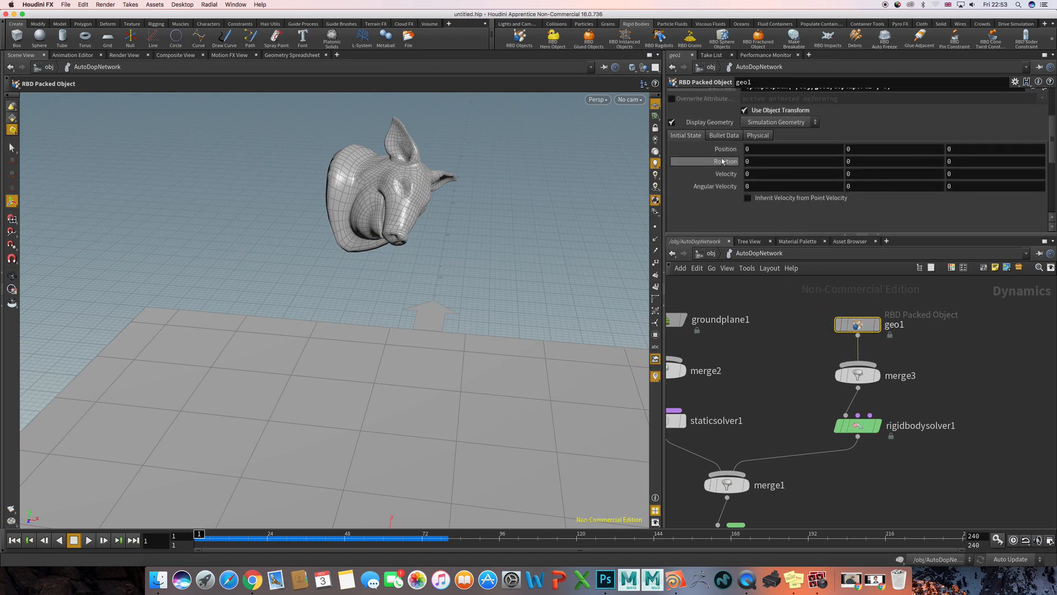
click(721, 136)
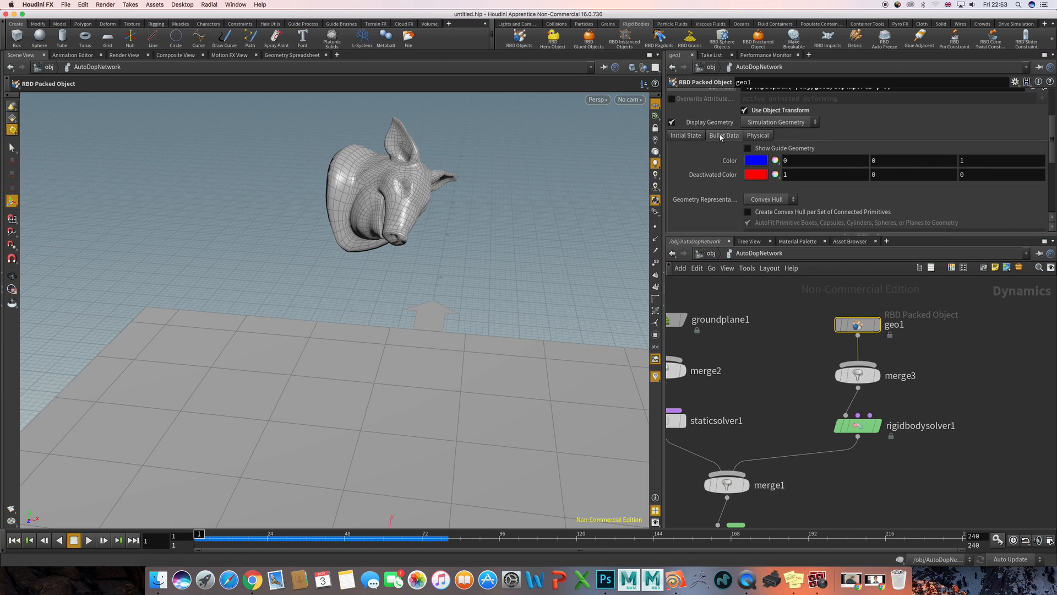
click(748, 148)
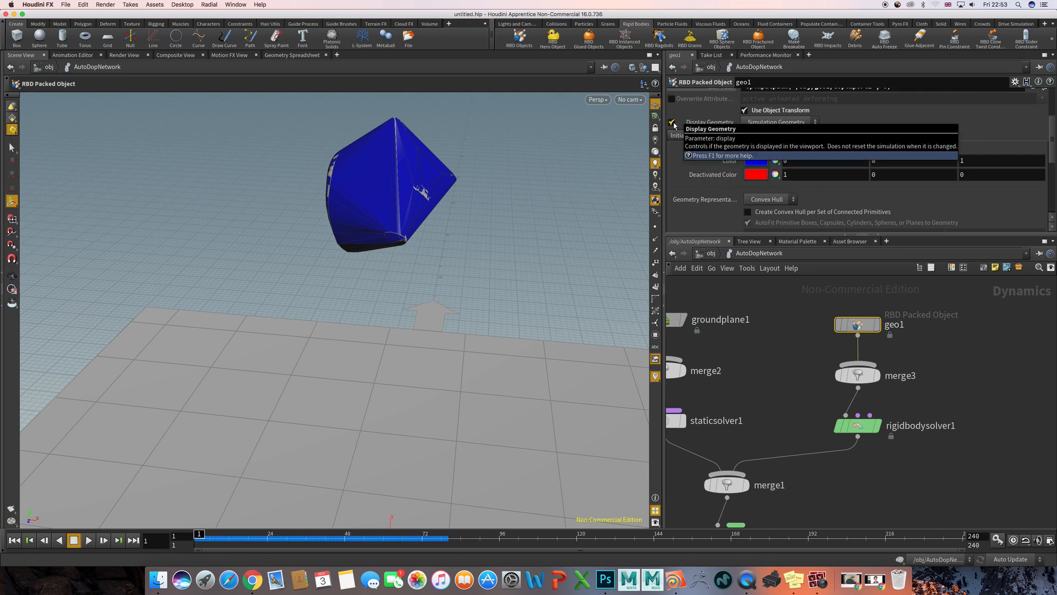
- Turn off Display Geometry for geo1 and inspect the convex hull collision shape on its own from several angles
scroll(697, 137, down, 2)
scroll(697, 138, up, 3)
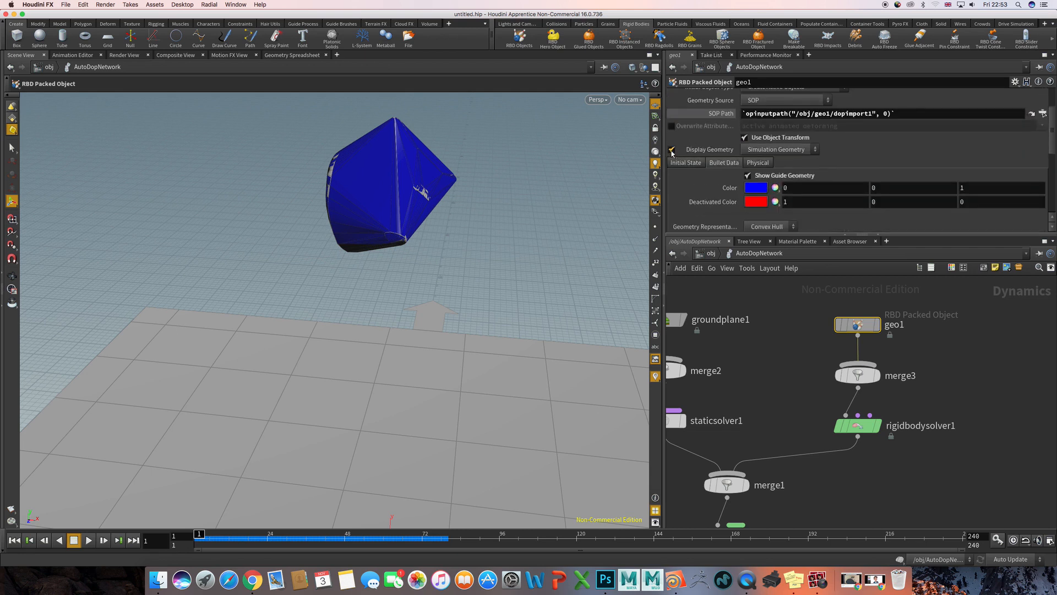
click(672, 150)
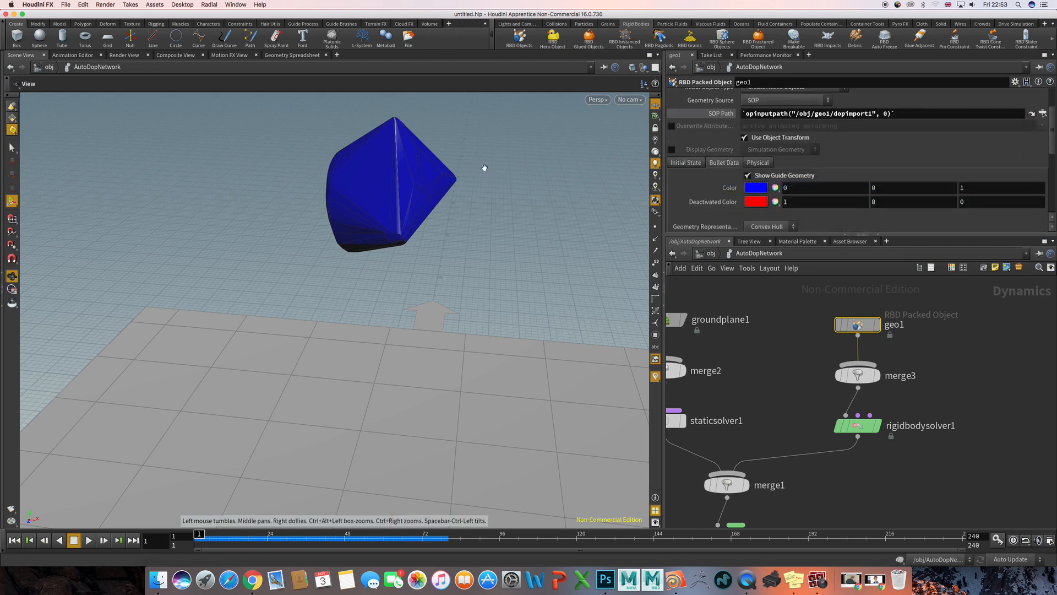
drag(484, 168, 505, 225)
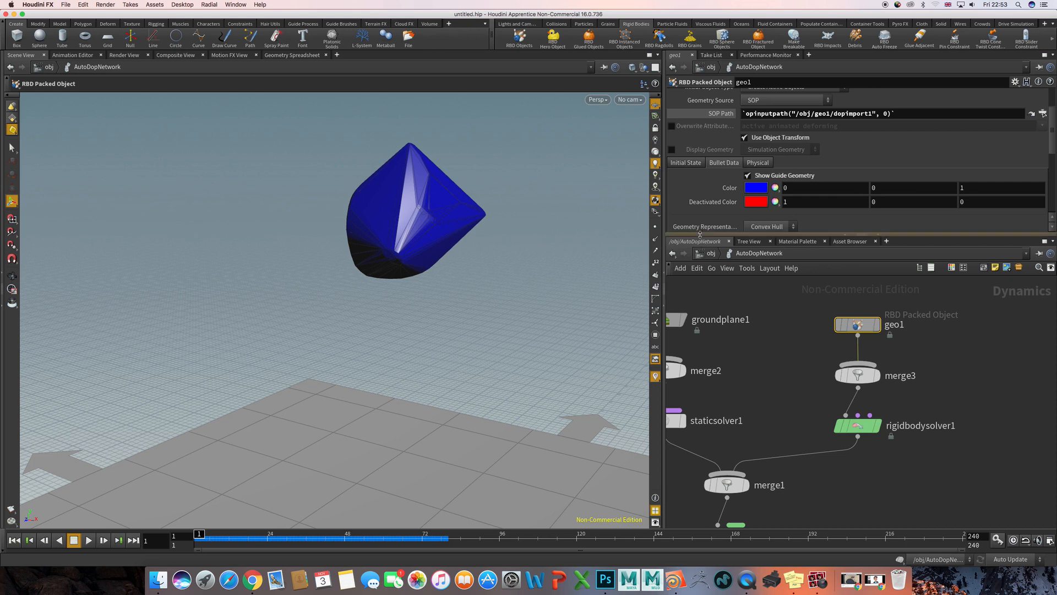
drag(699, 235, 699, 264)
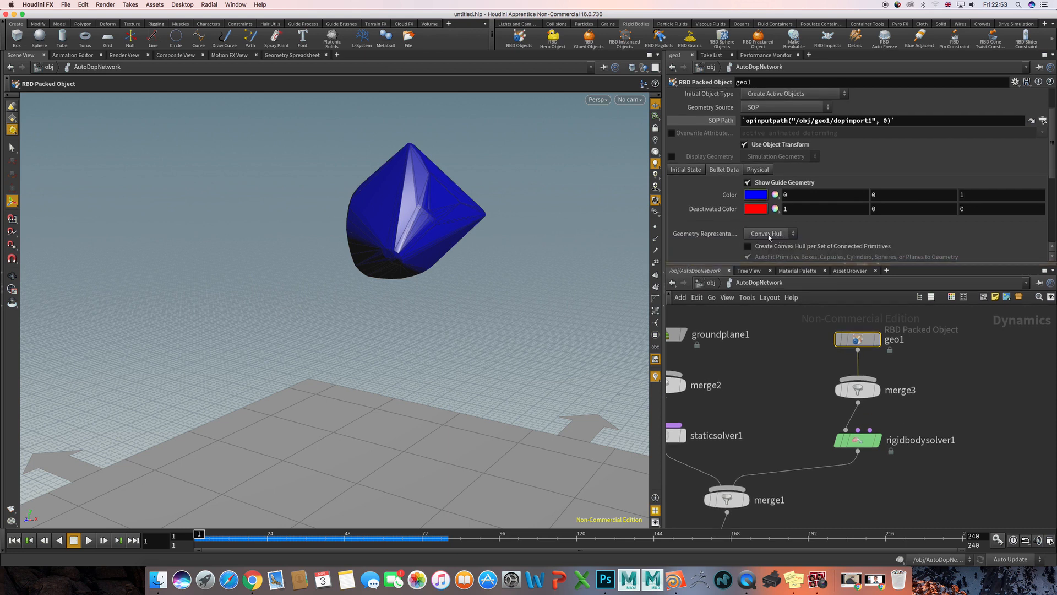
drag(564, 215, 485, 187)
key(Escape)
drag(401, 206, 332, 250)
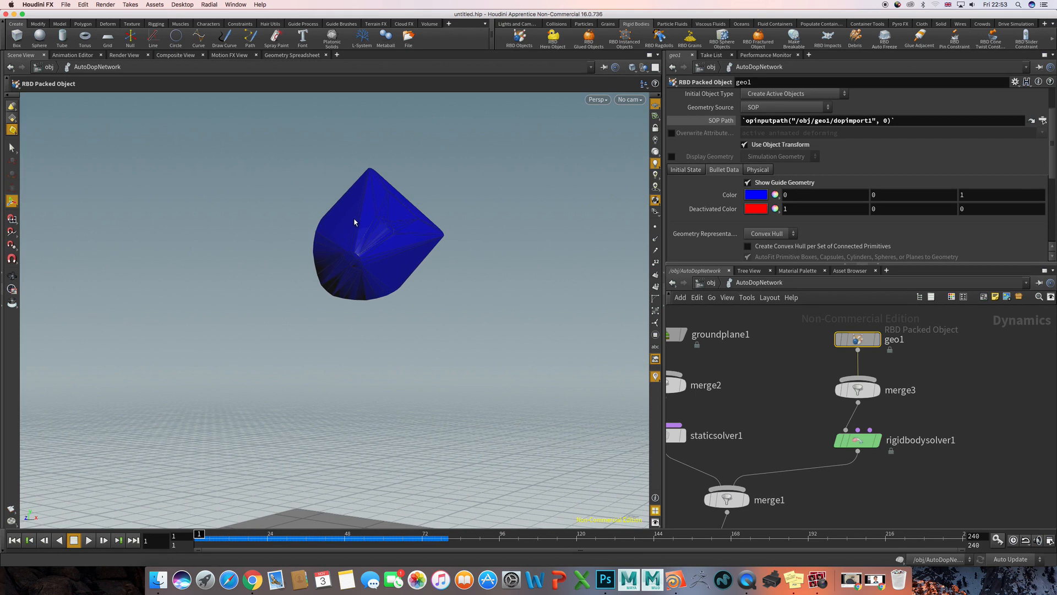
drag(380, 197, 415, 276)
key(Escape)
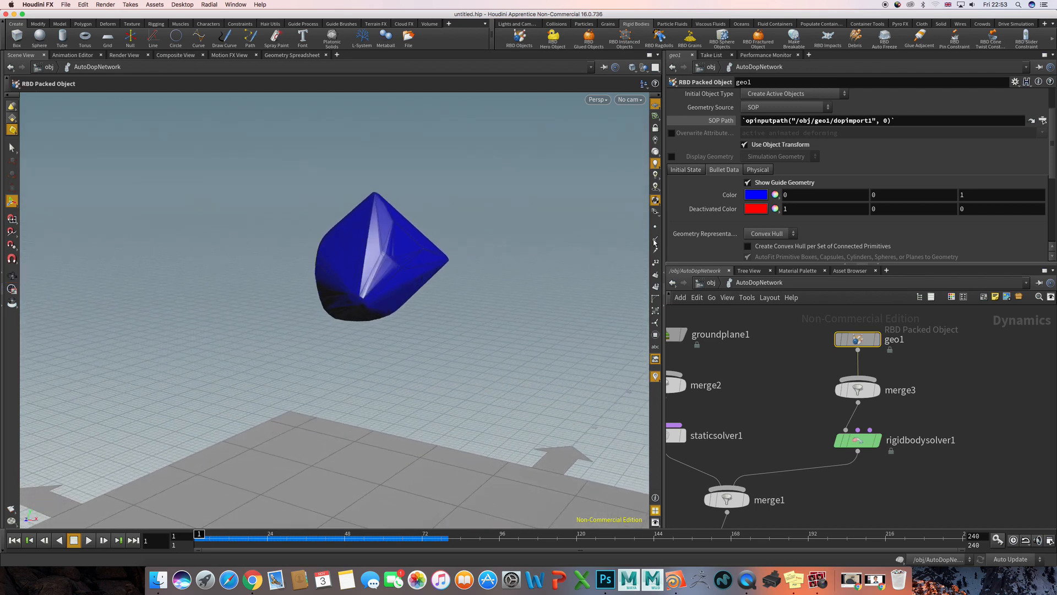
- Turn Display Geometry back on for geo1, hide its guide geometry, and inspect the pig head's concave areas from several angles
click(672, 156)
click(747, 182)
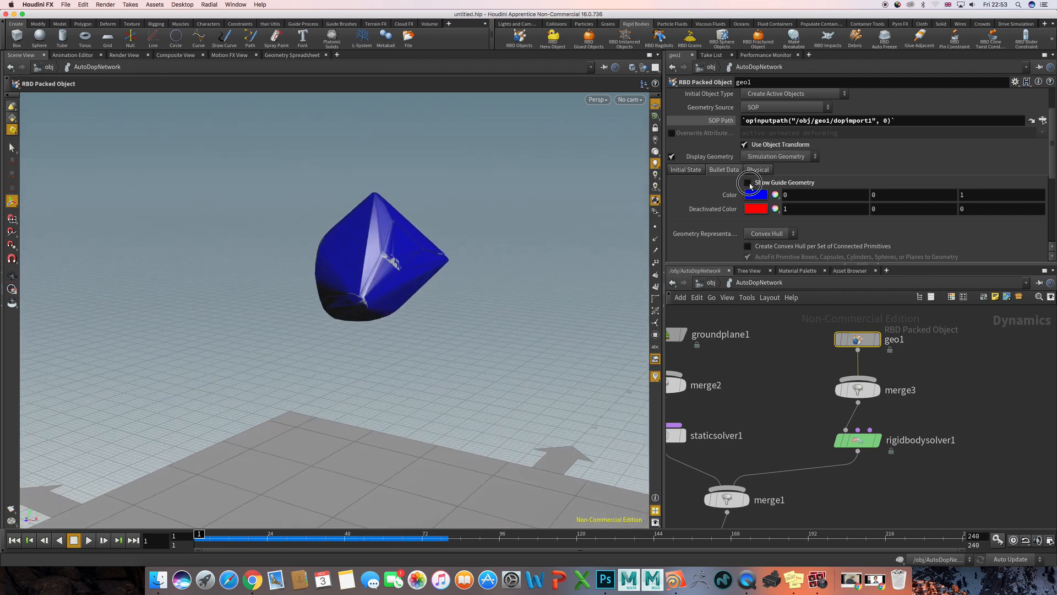
alt+drag(427, 233, 435, 196)
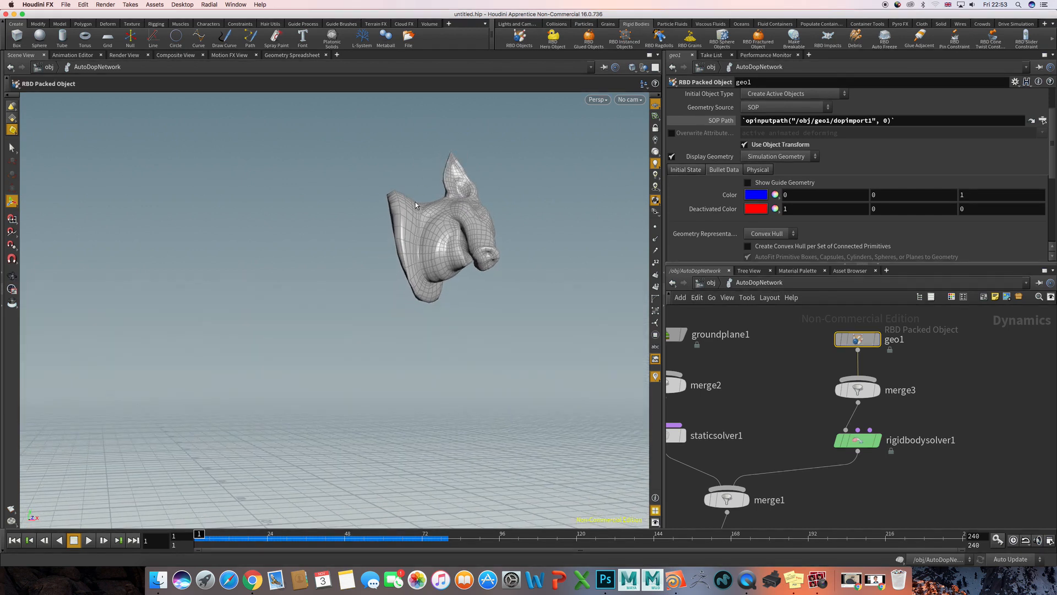
alt+drag(426, 206, 479, 237)
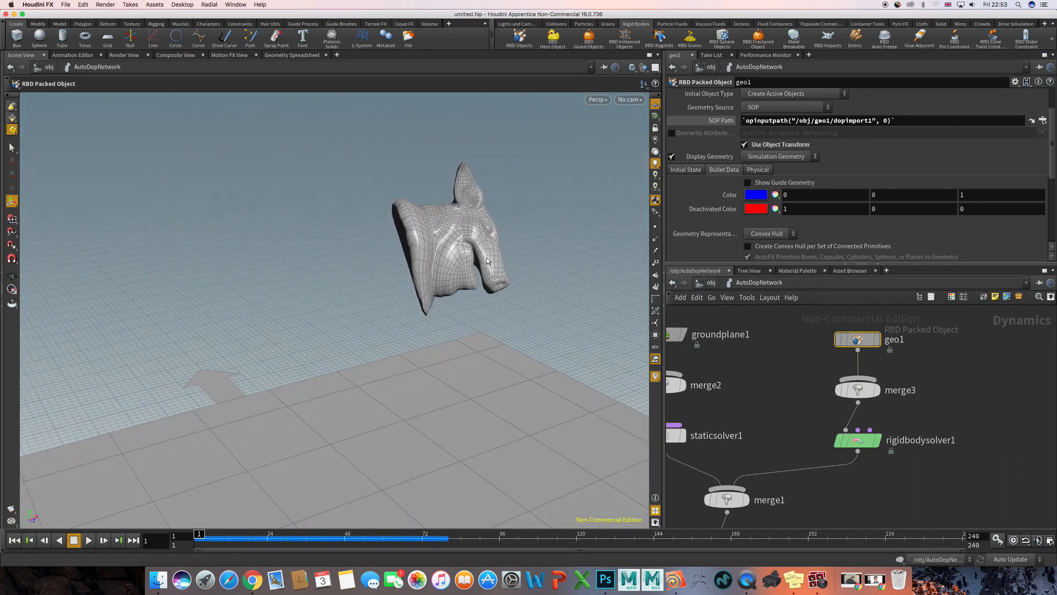
key(Escape)
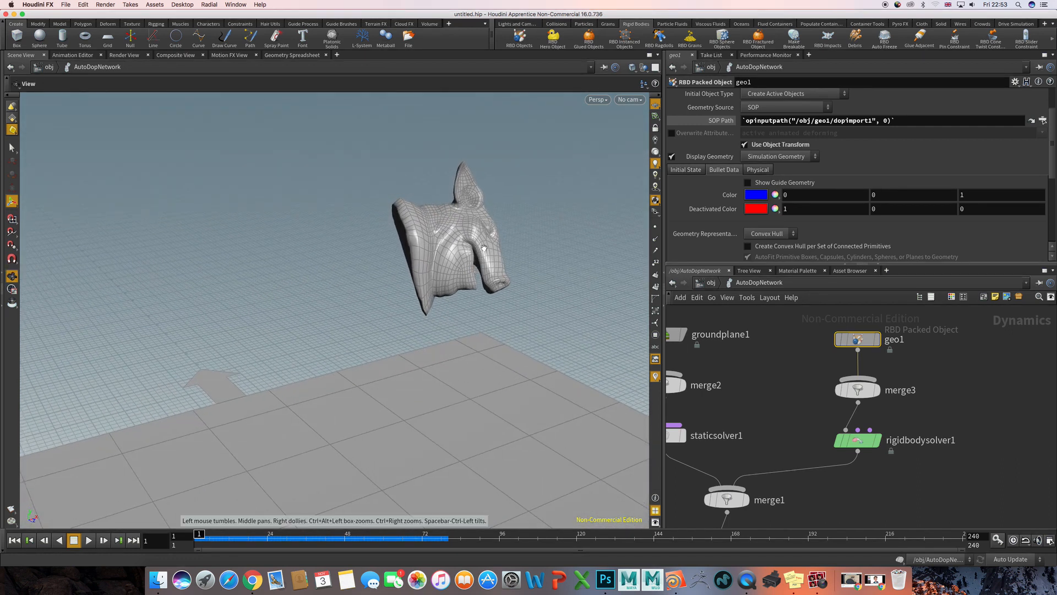
drag(494, 234, 401, 201)
key(Escape)
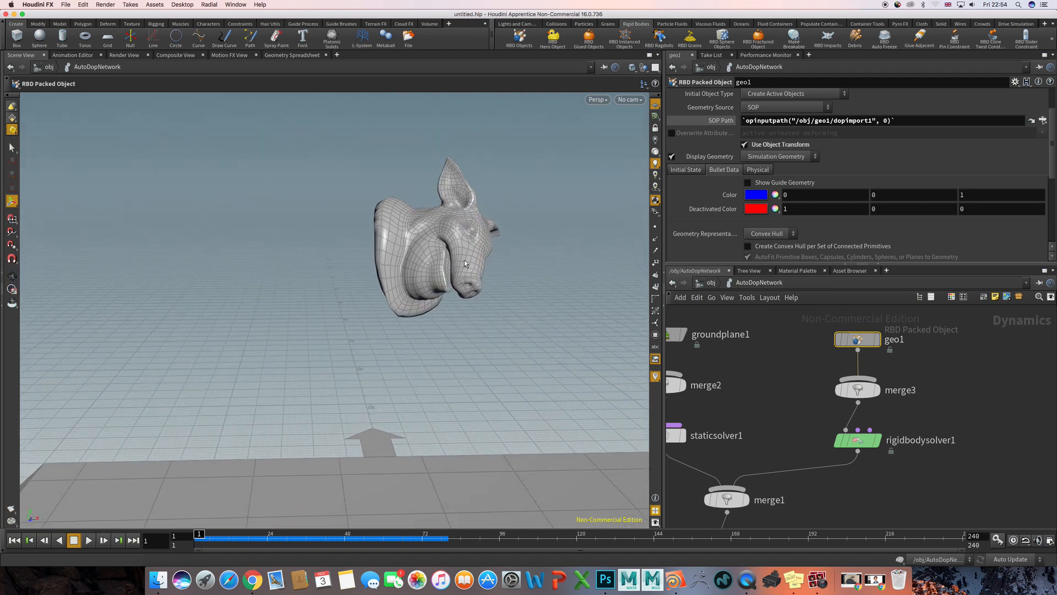
alt+drag(464, 260, 445, 208)
key(Escape)
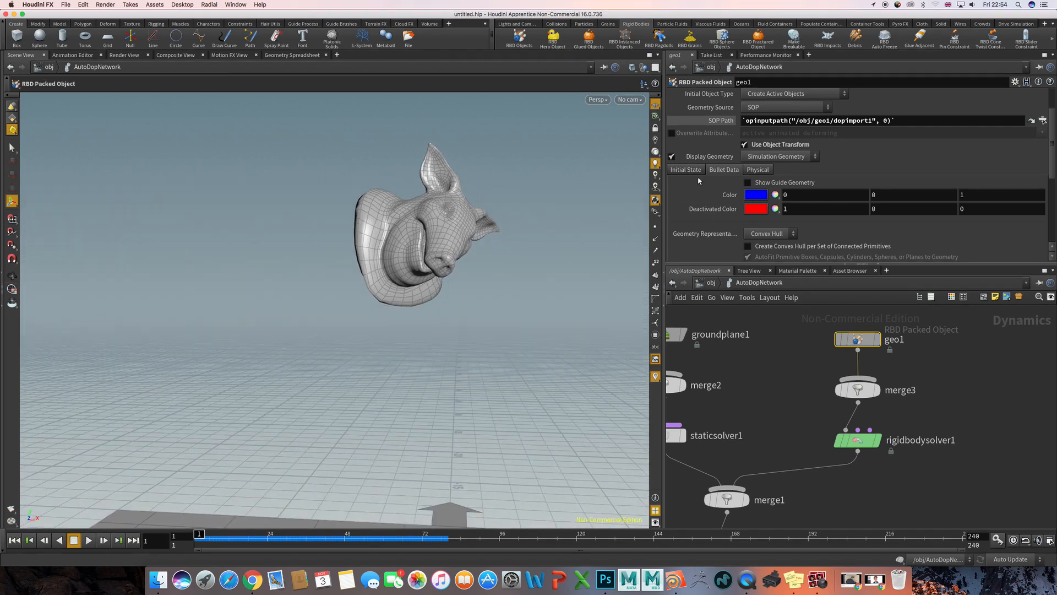
- Show geo1's guide geometry again and view the collision hull above the ground plane
click(747, 182)
key(Escape)
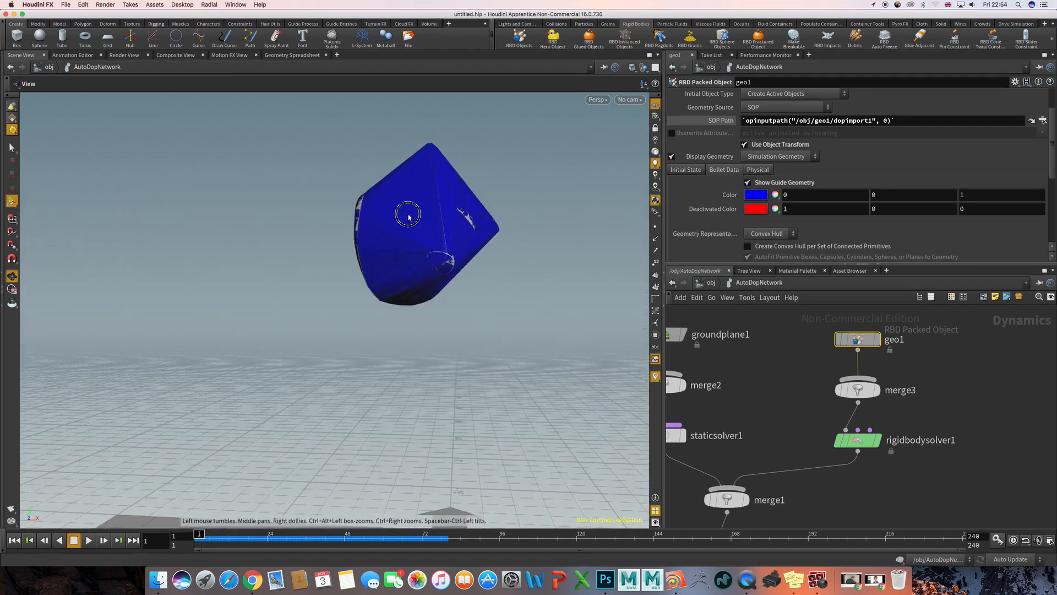
drag(410, 215, 419, 238)
key(Escape)
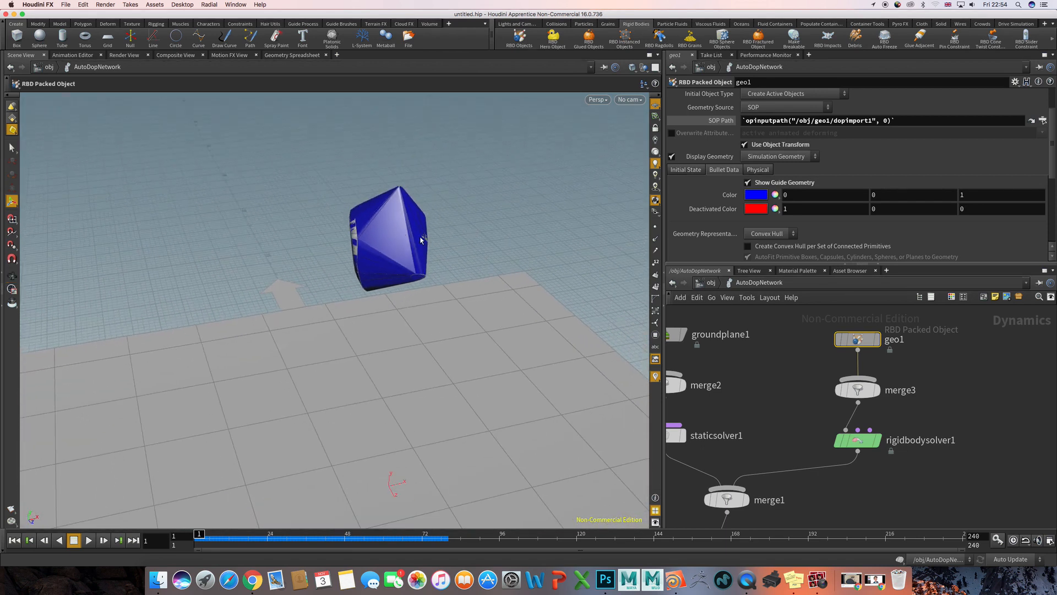
- Play the simulation to watch the collision hull land on the ground plane, and rewind it to frame 1
key(Up)
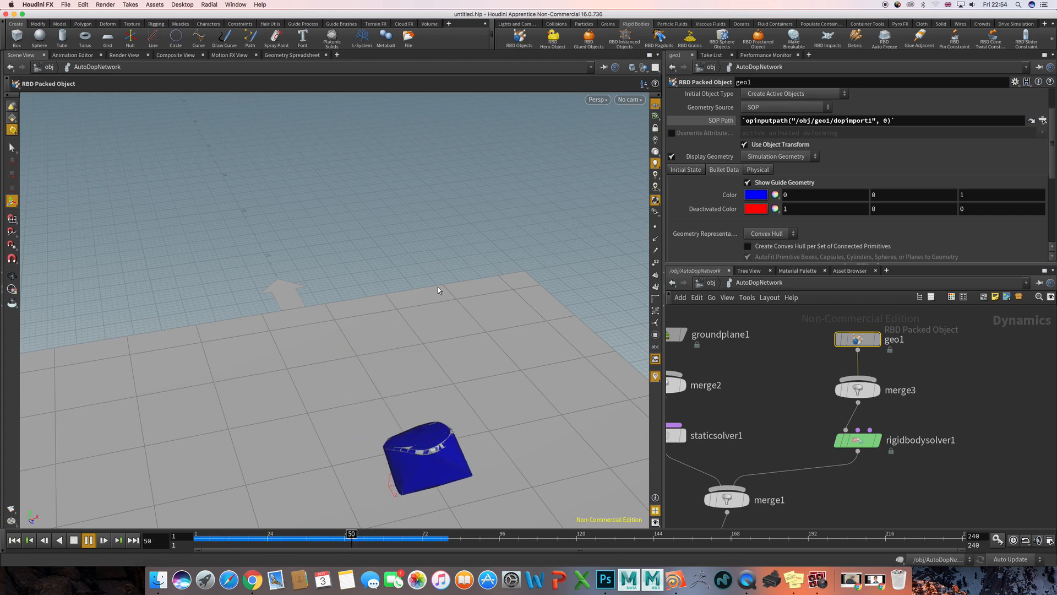
drag(438, 290, 415, 264)
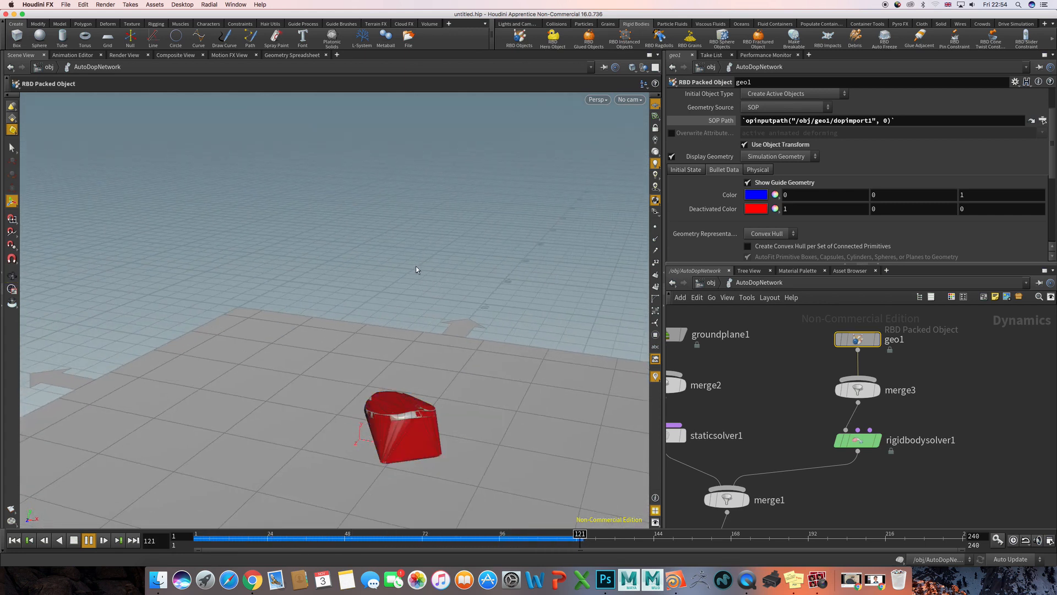
key(ctrl+Up)
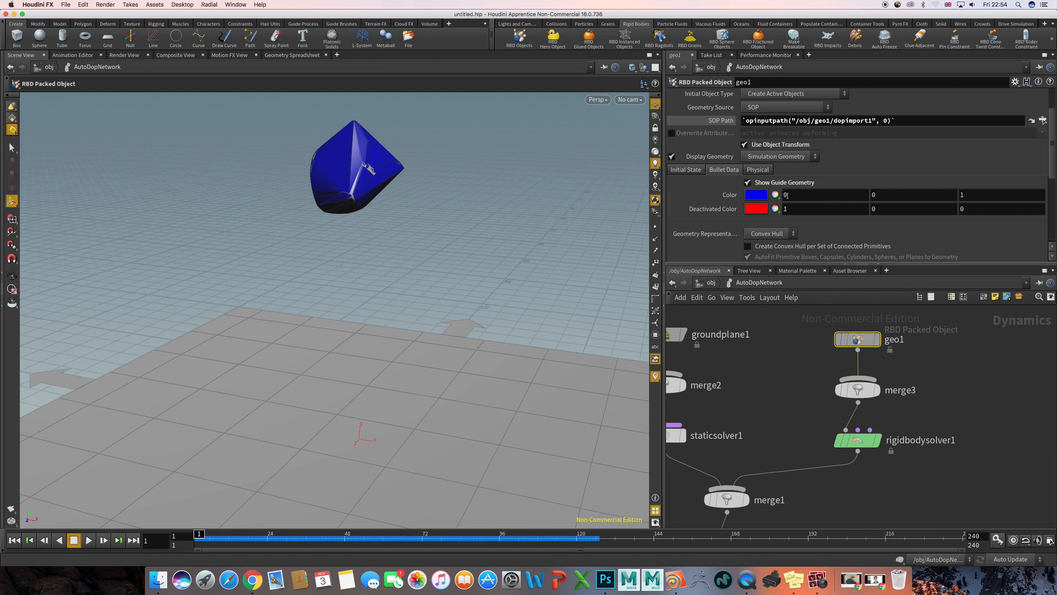
- Set geo1's Bullet Geometry Representation to Sphere, then play the simulation and rewind it to frame 1
scroll(731, 222, down, 4)
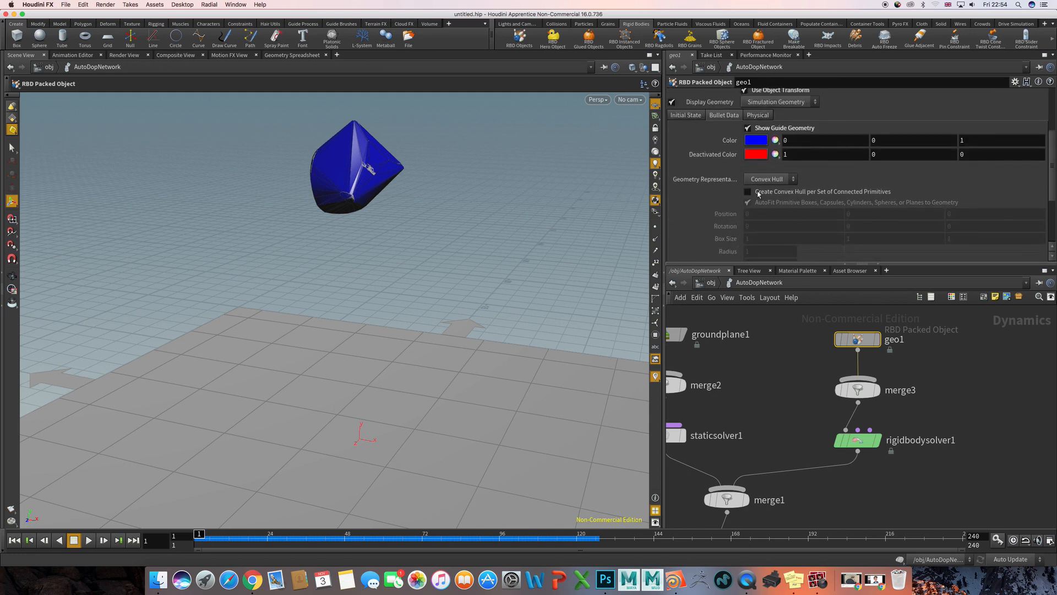
click(760, 181)
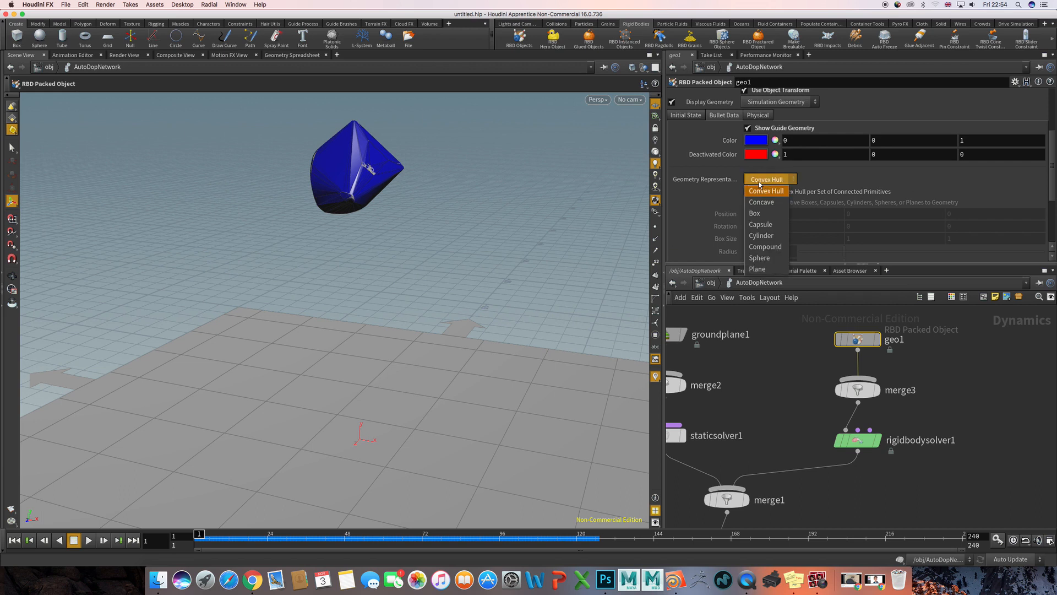
click(760, 258)
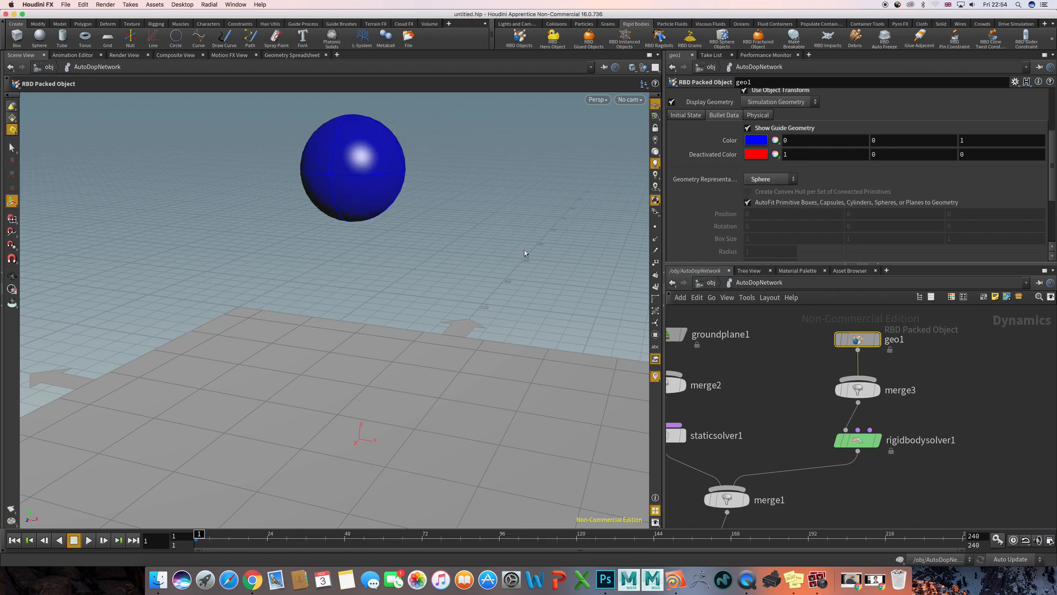
alt+drag(524, 249, 459, 238)
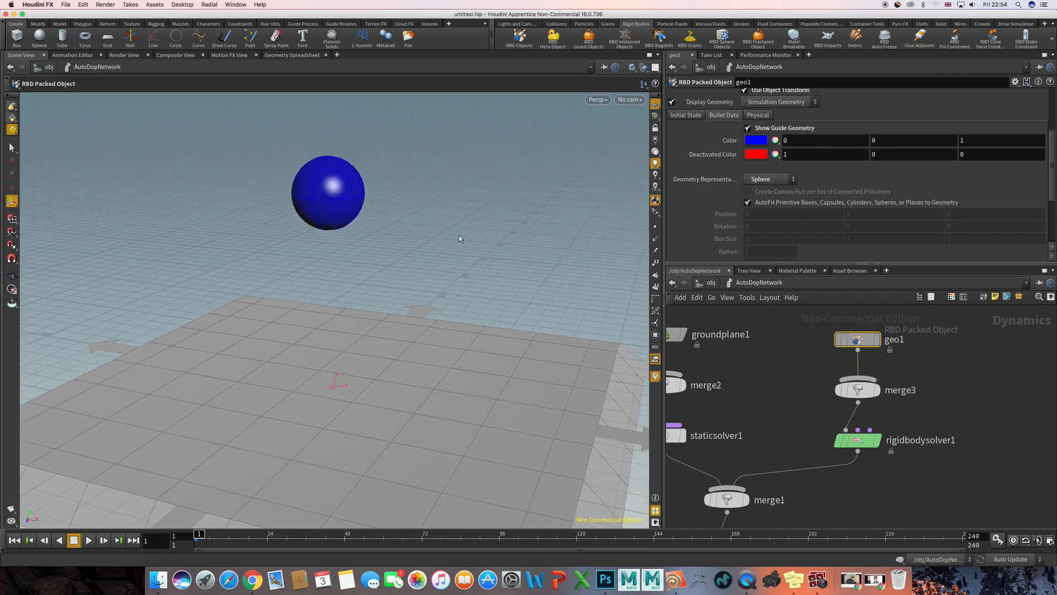
key(Up)
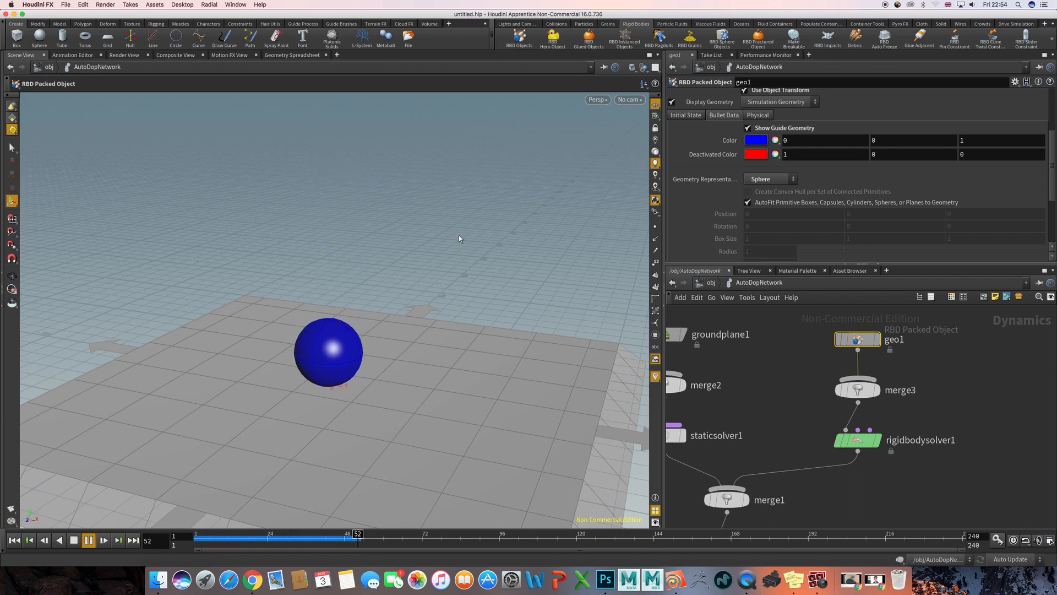
key(ctrl+Up)
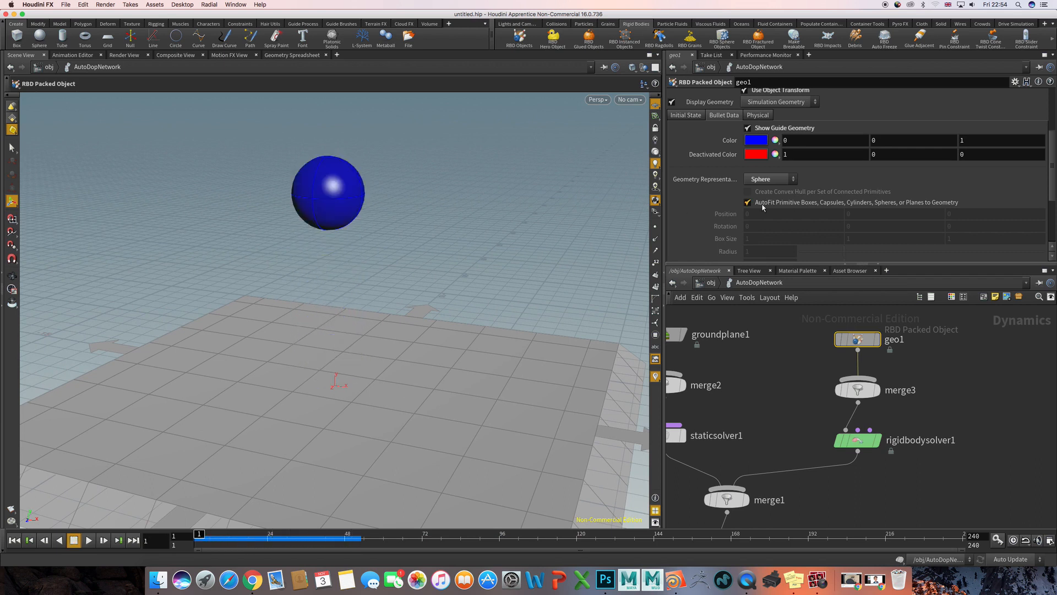
- Set geo1's initial X velocity to 2, then play the simulation and rewind it to frame 1
click(687, 116)
drag(751, 154, 733, 156)
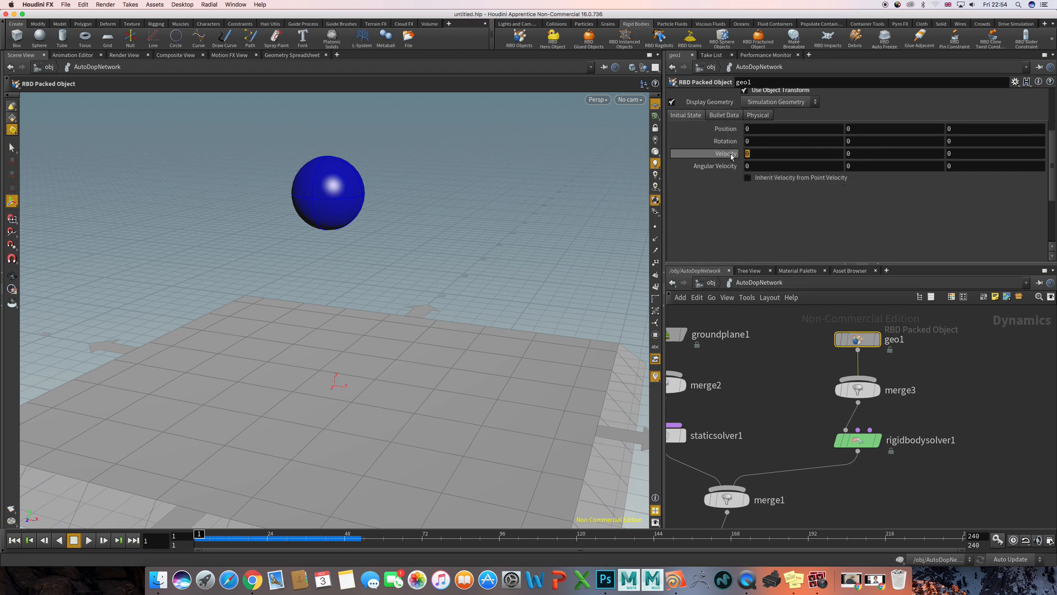
text(2)
key(Return)
key(Up)
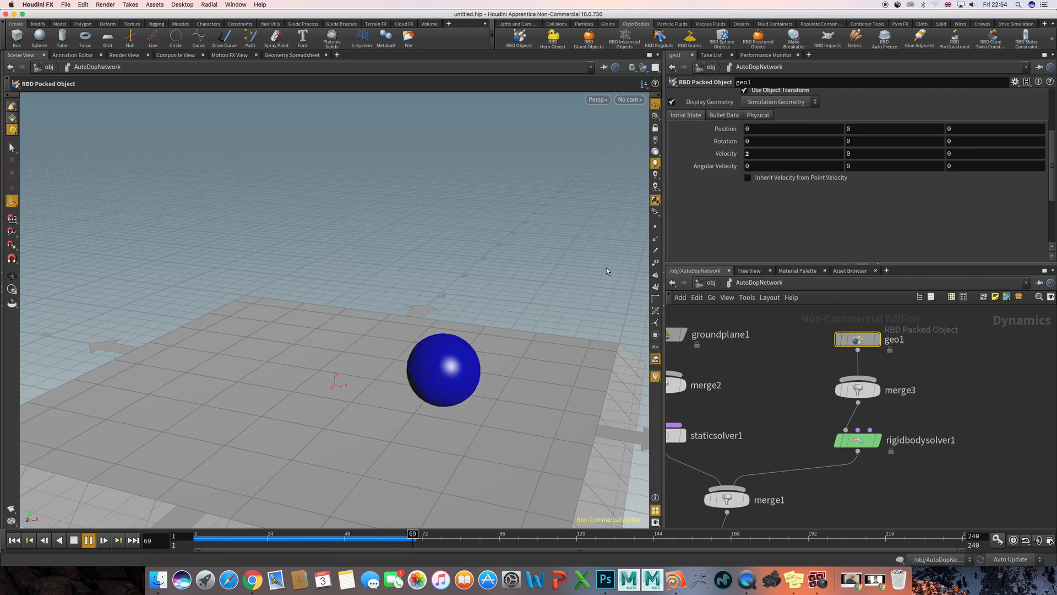
key(ctrl+Up)
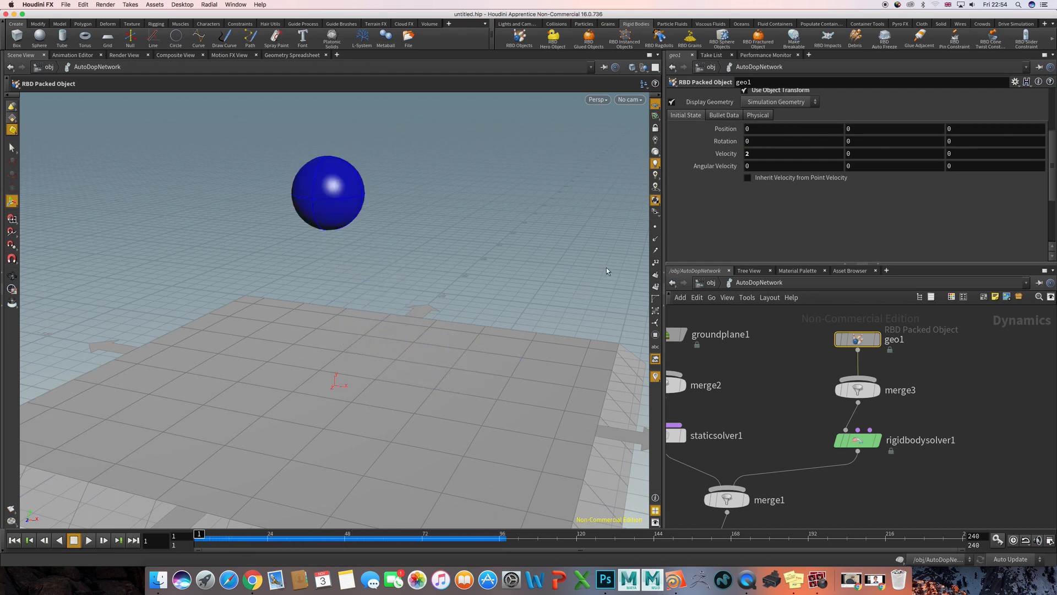
- Hide geo1's guide geometry, play the simulation to watch the pig head move with the sphere collision shape, and rewind it
scroll(701, 165, up, 3)
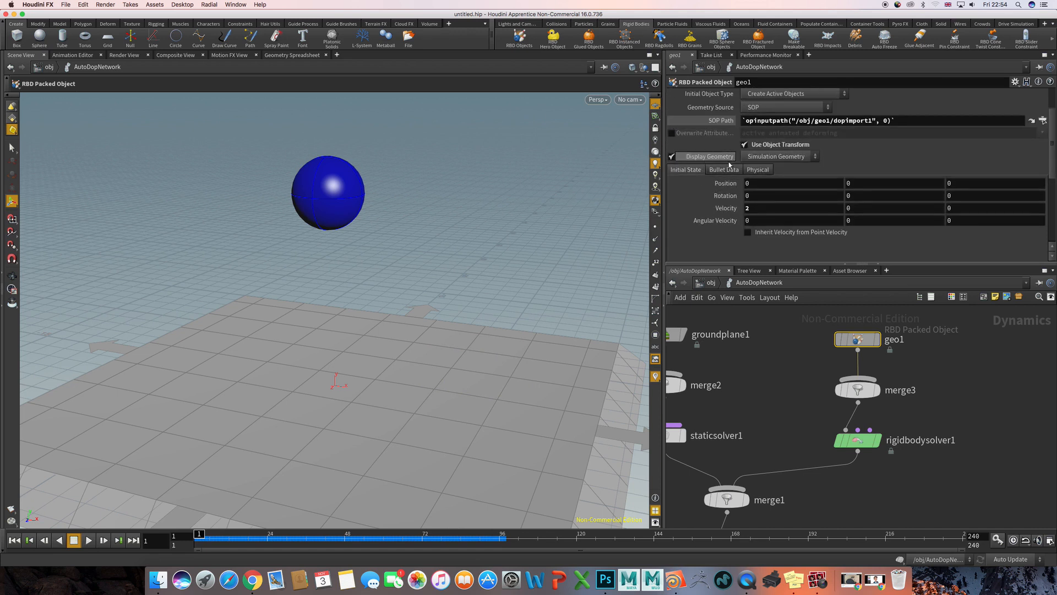
scroll(729, 169, up, 3)
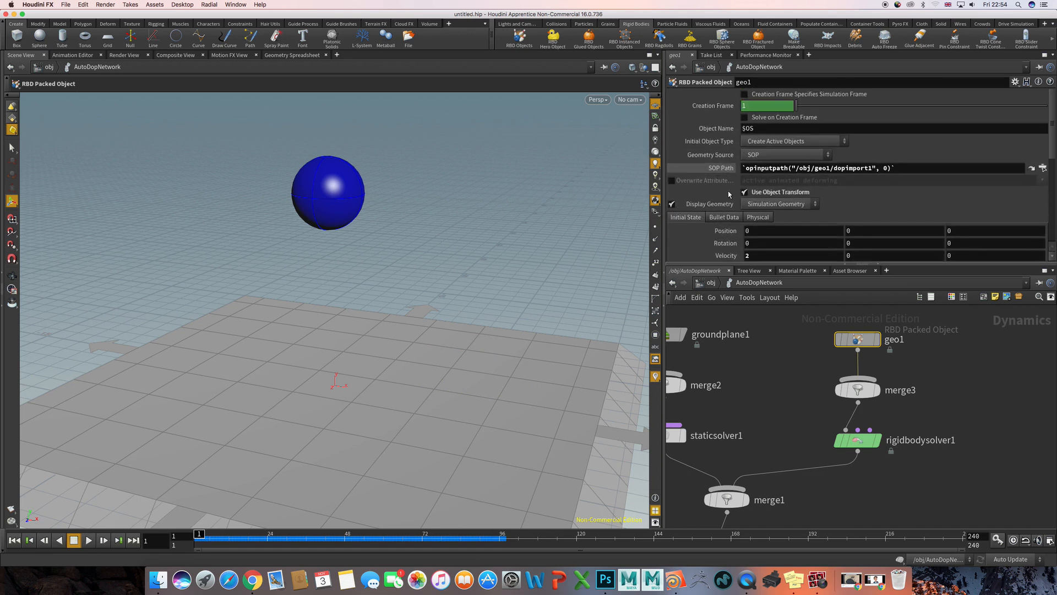
click(724, 217)
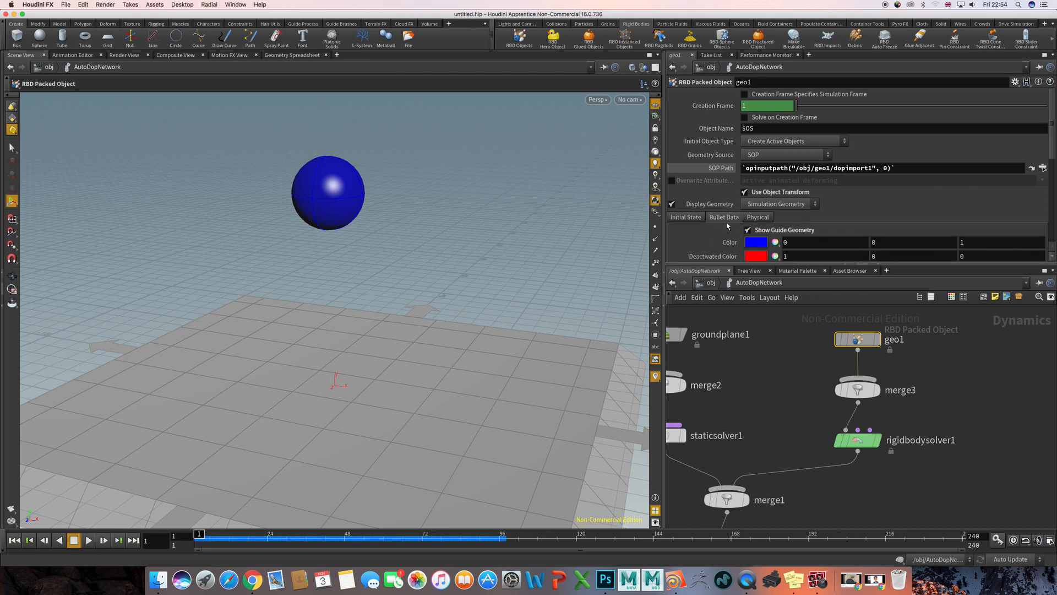
scroll(694, 207, down, 1)
click(746, 216)
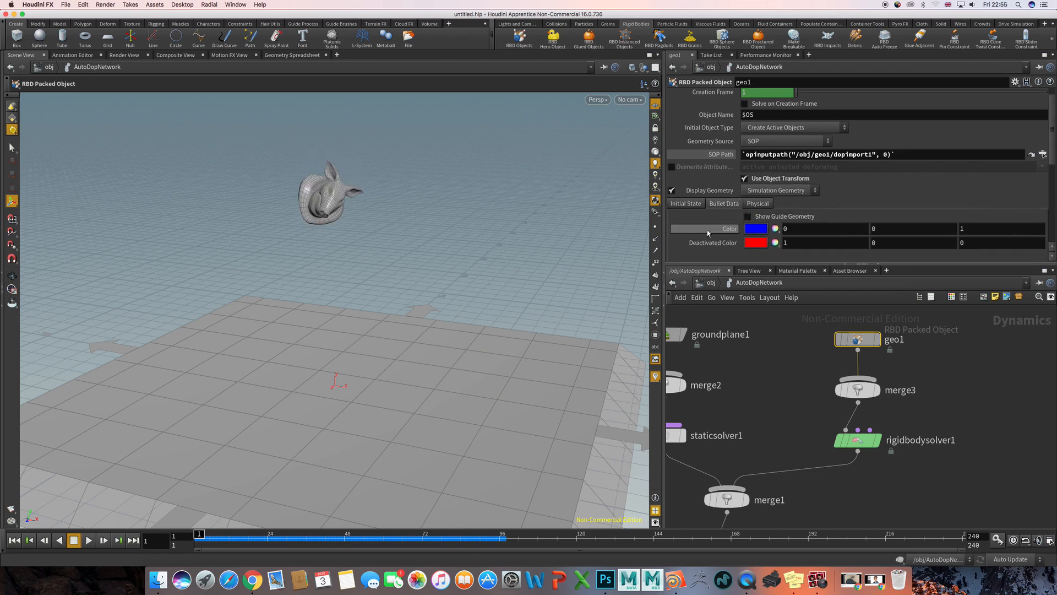
key(Up)
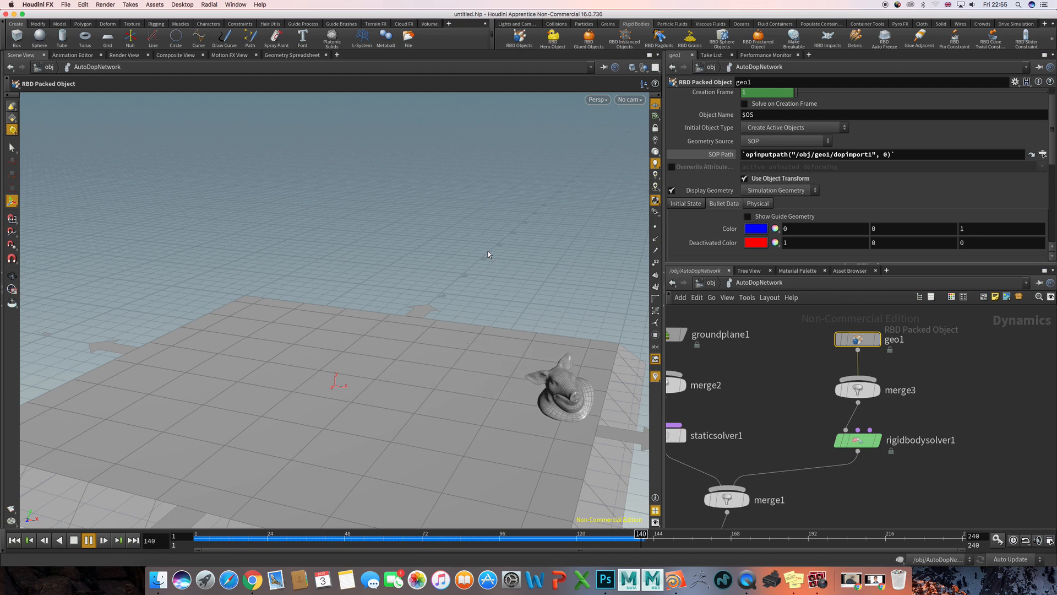
key(ctrl+Up)
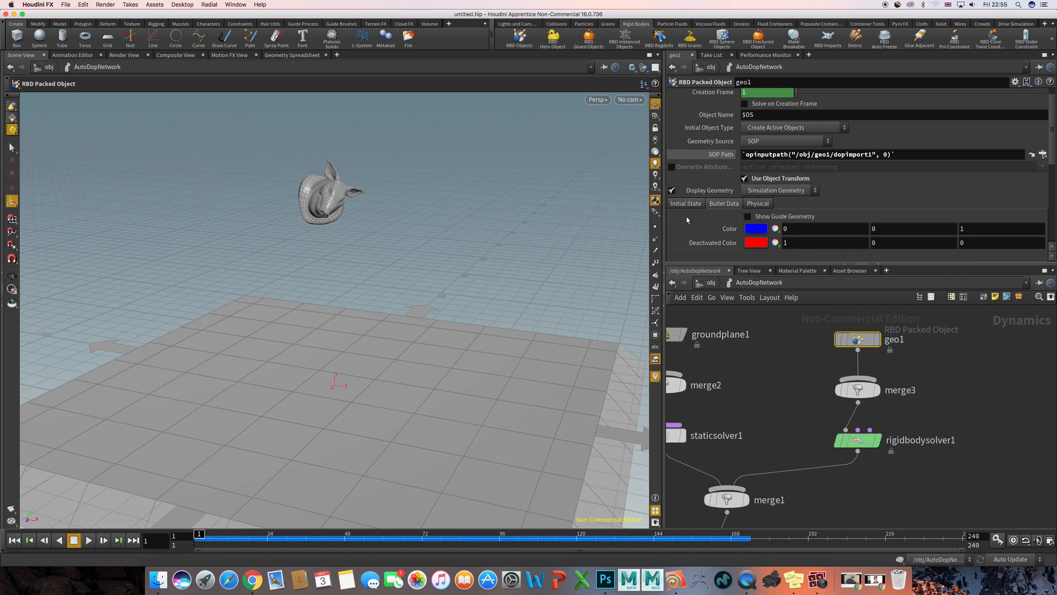
- Set geo1's Bullet Geometry Representation to Concave and show its guide geometry
drag(662, 173, 653, 170)
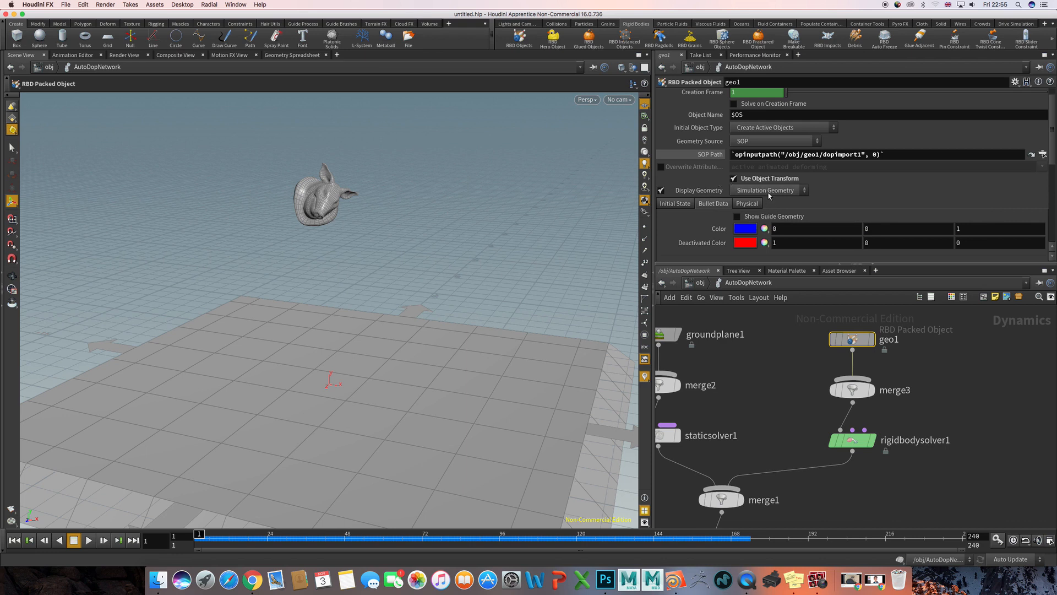
scroll(704, 222, down, 3)
click(759, 213)
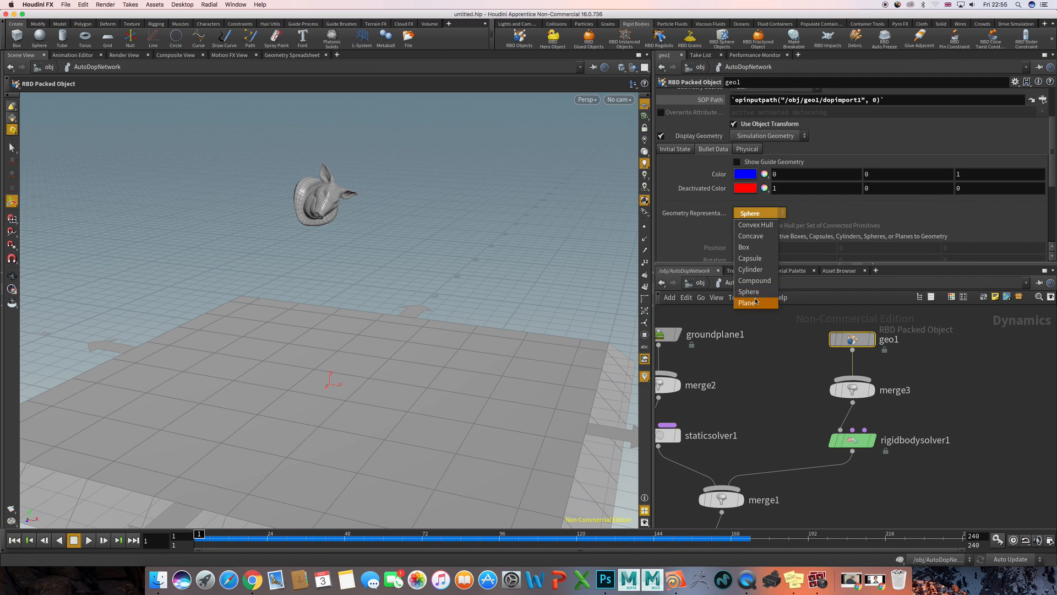
click(767, 237)
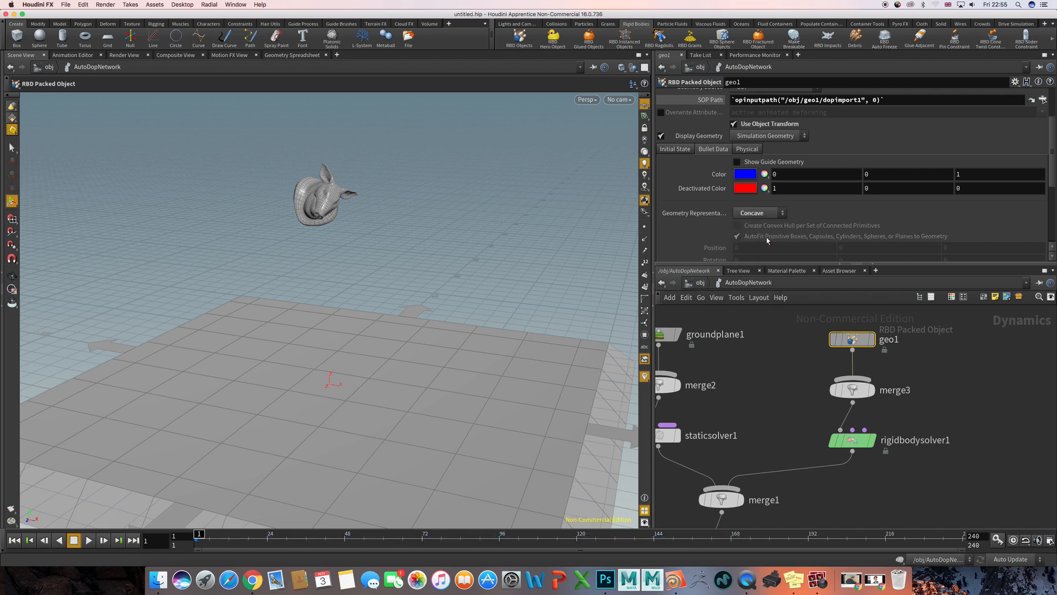
click(737, 162)
- Turn off Display Geometry for geo1 and inspect the concave collision shape up close from several angles
middle_drag(367, 190, 418, 229)
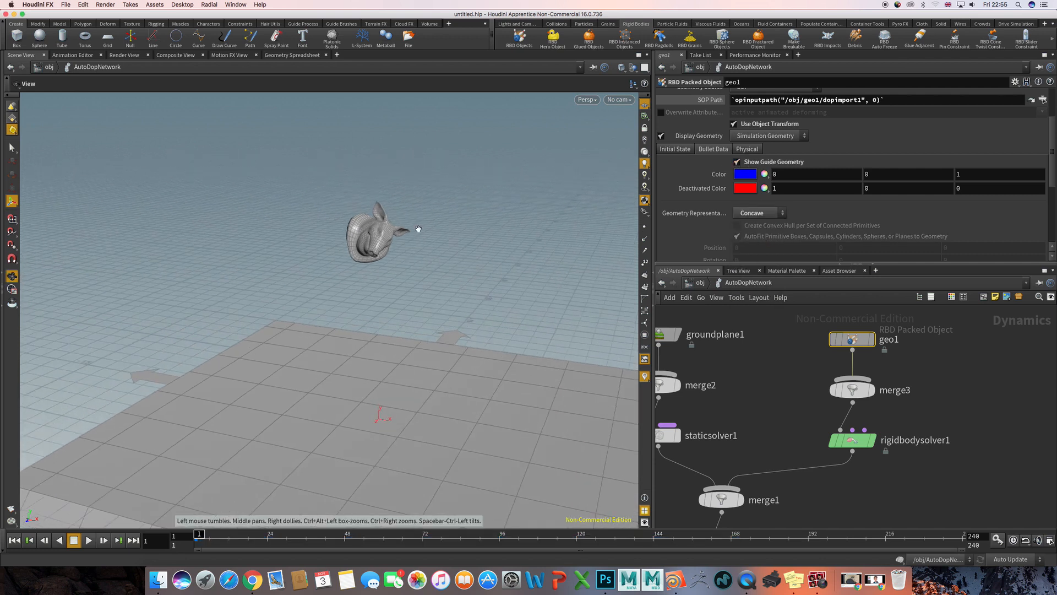
alt+drag(419, 229, 307, 214)
alt+right_drag(306, 215, 361, 223)
alt+middle_drag(361, 223, 311, 283)
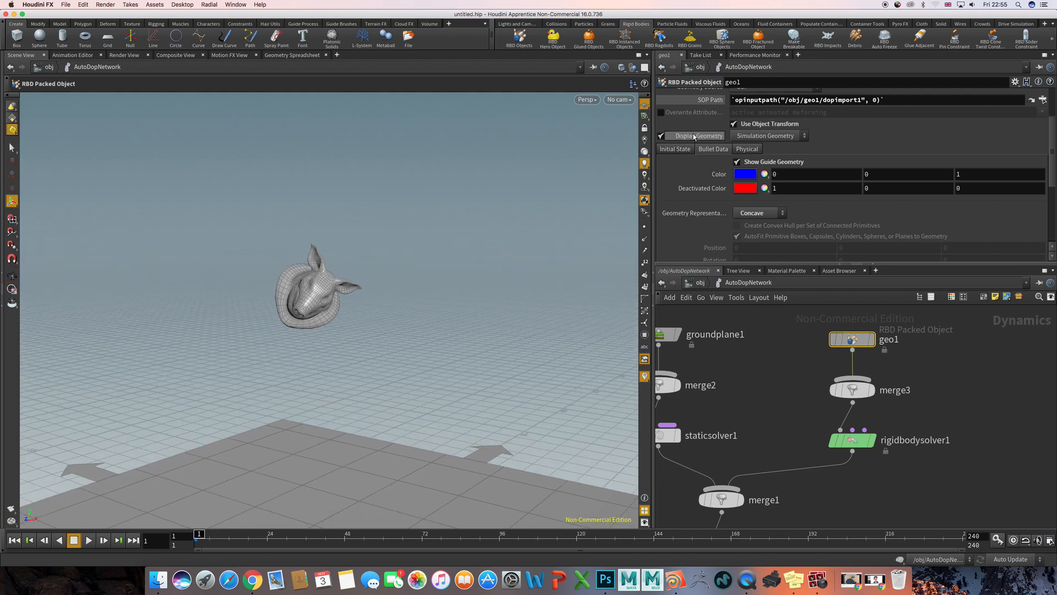
click(660, 135)
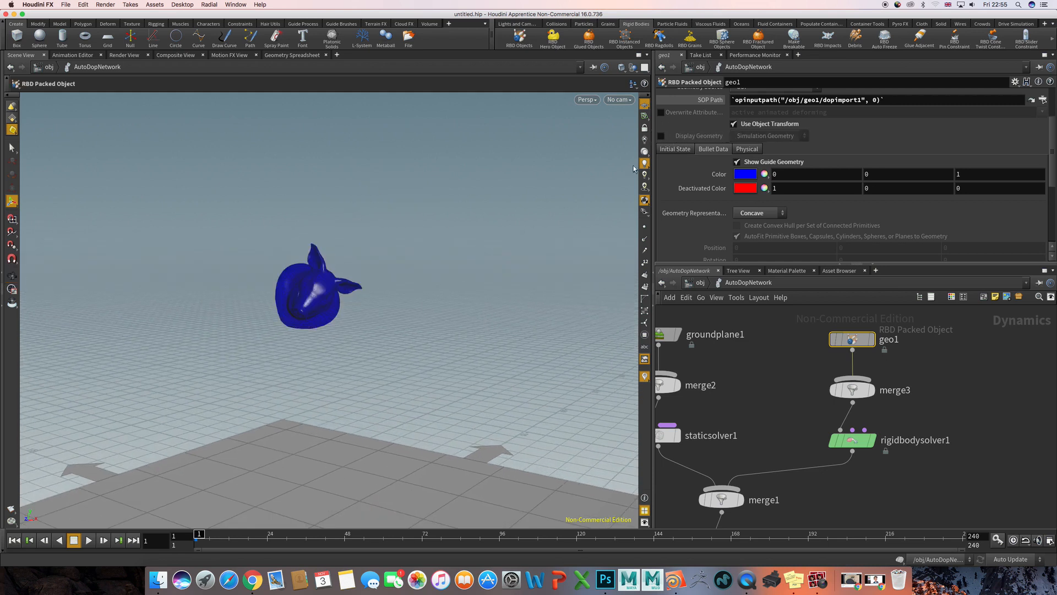
alt+drag(352, 264, 427, 274)
alt+right_drag(427, 275, 522, 285)
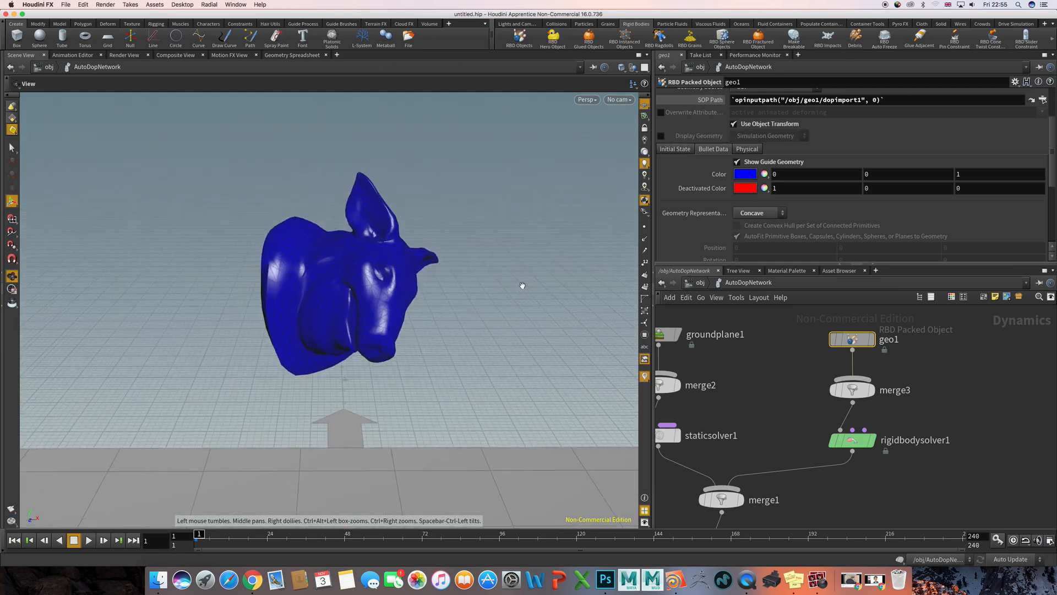
- Play the simulation with the concave collision shape above the whole ground plane in view, and rewind it to frame 1
alt+drag(523, 285, 453, 271)
alt+right_drag(453, 272, 400, 237)
key(Up)
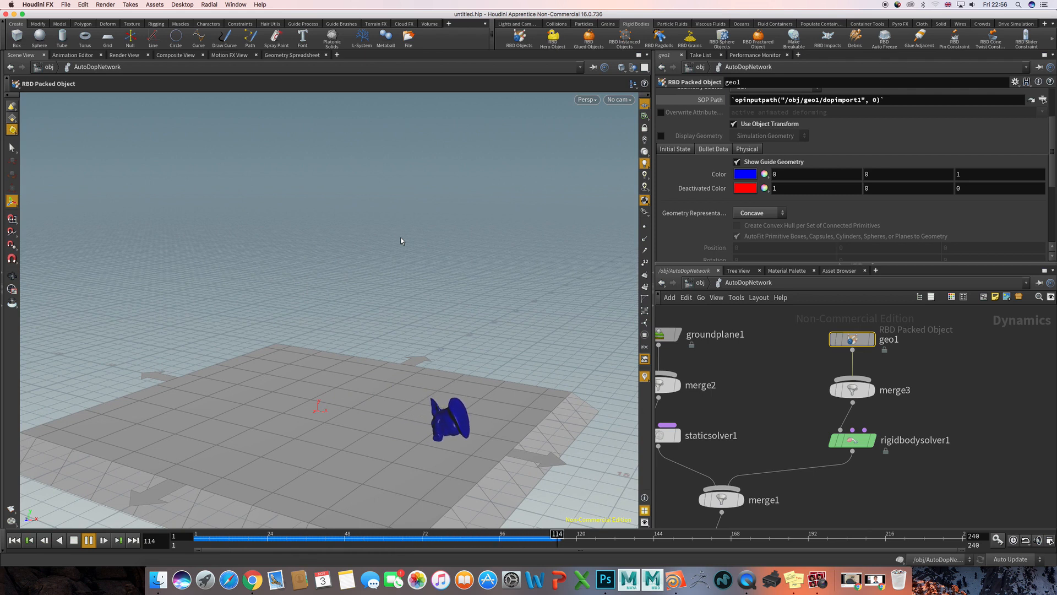
key(ctrl+Up)
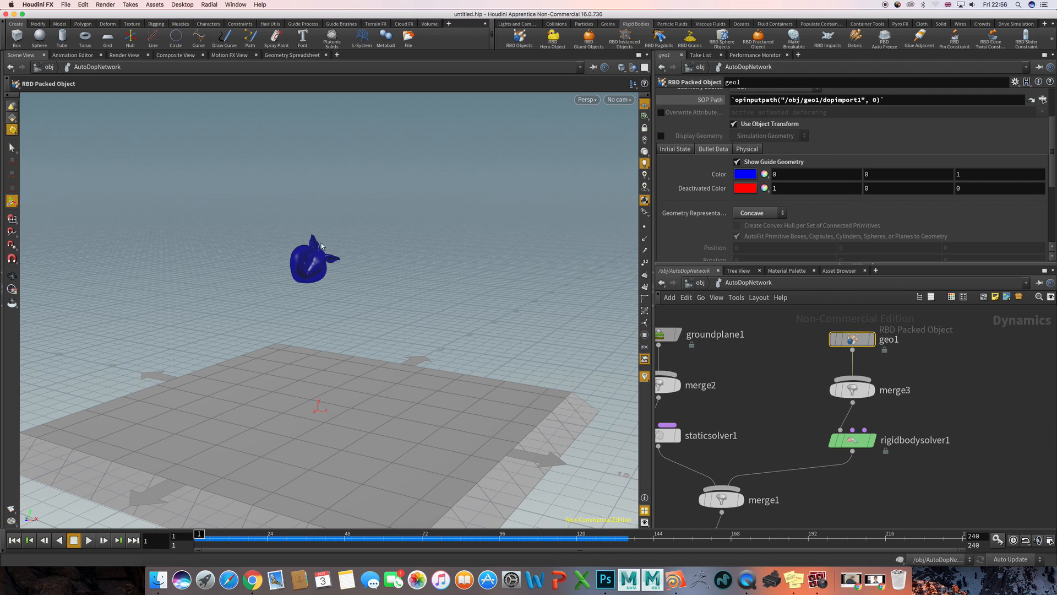
- Set geo1's Geometry Representation back to Convex Hull and display the pig head geometry instead of the guide geometry
click(746, 213)
click(751, 225)
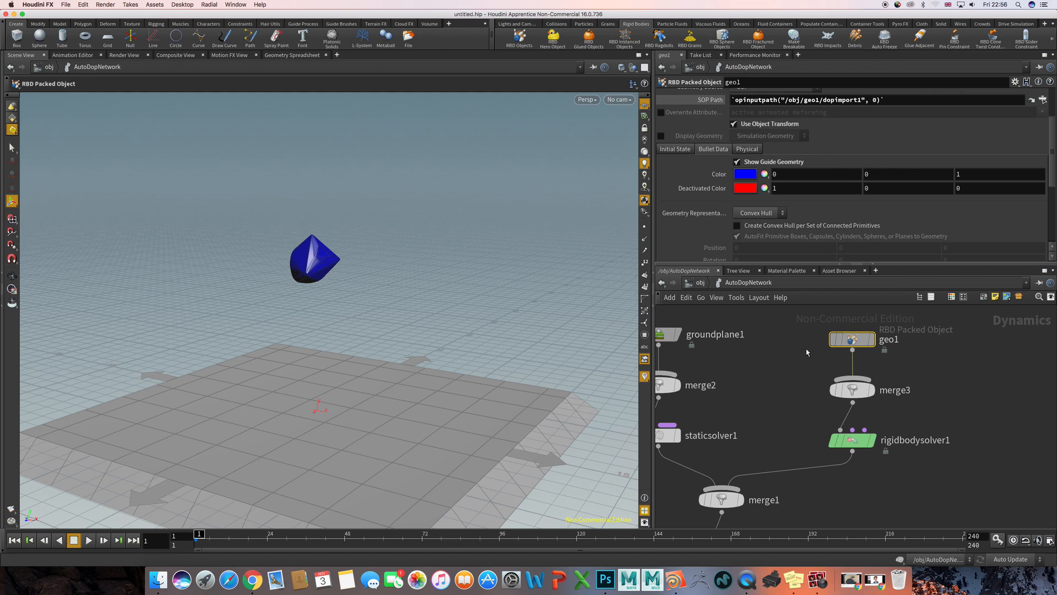
click(737, 162)
click(661, 136)
- Play the simulation of the pig head with the convex hull collision, and rewind it to frame 1
key(Escape)
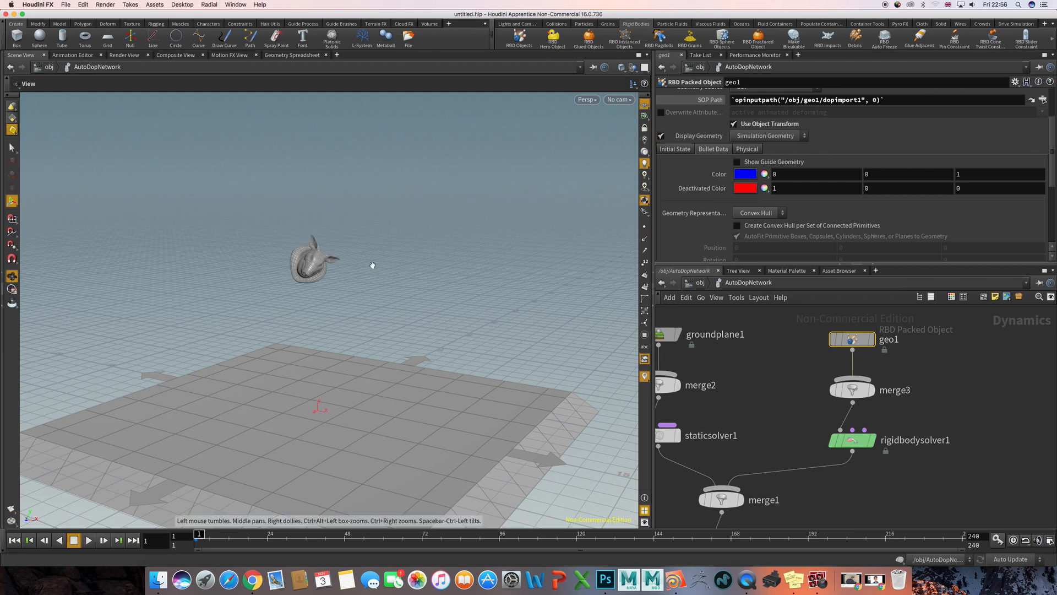
mouse_move(370, 262)
mouse_down()
mouse_move(444, 262)
mouse_move(377, 271)
mouse_move(387, 269)
mouse_up()
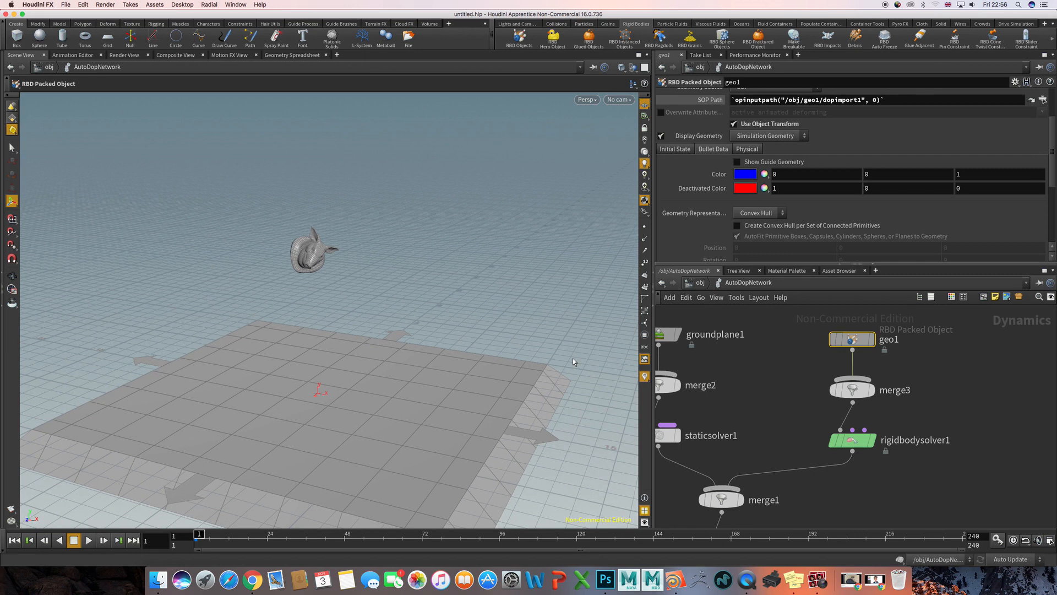
key(Up)
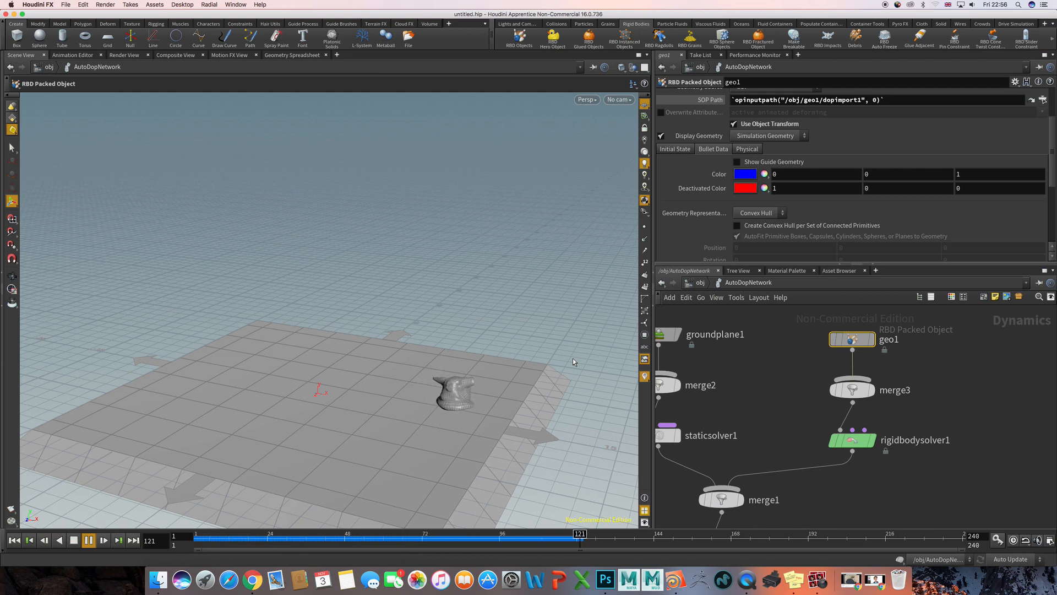
key(ctrl+Up)
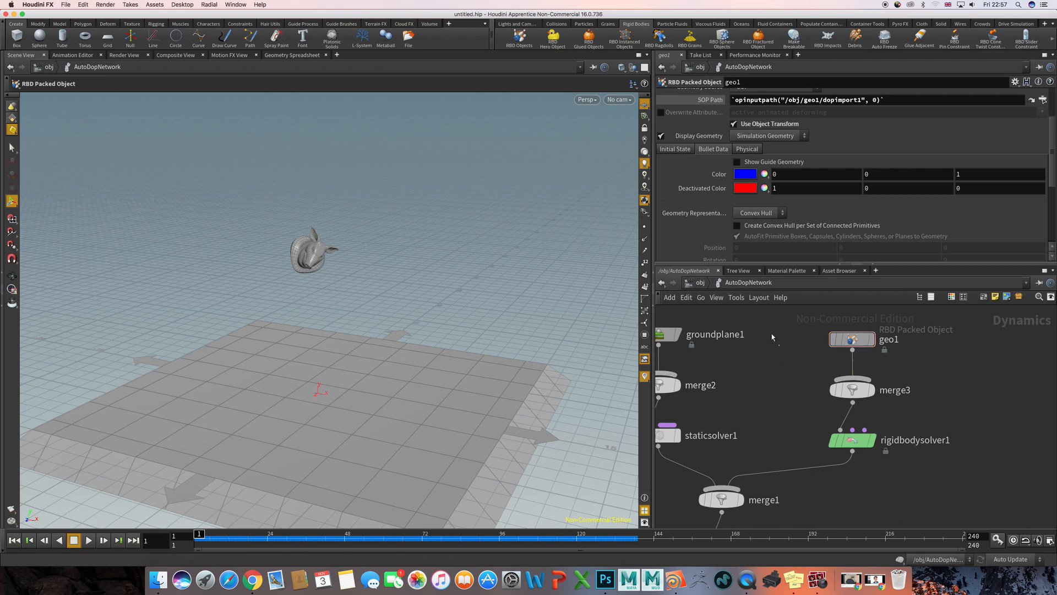
- Delete the geo1, merge3 and rigidbodysolver1 nodes from AutoDopNetwork
key(u)
double_click(769, 404)
drag(762, 335, 893, 481)
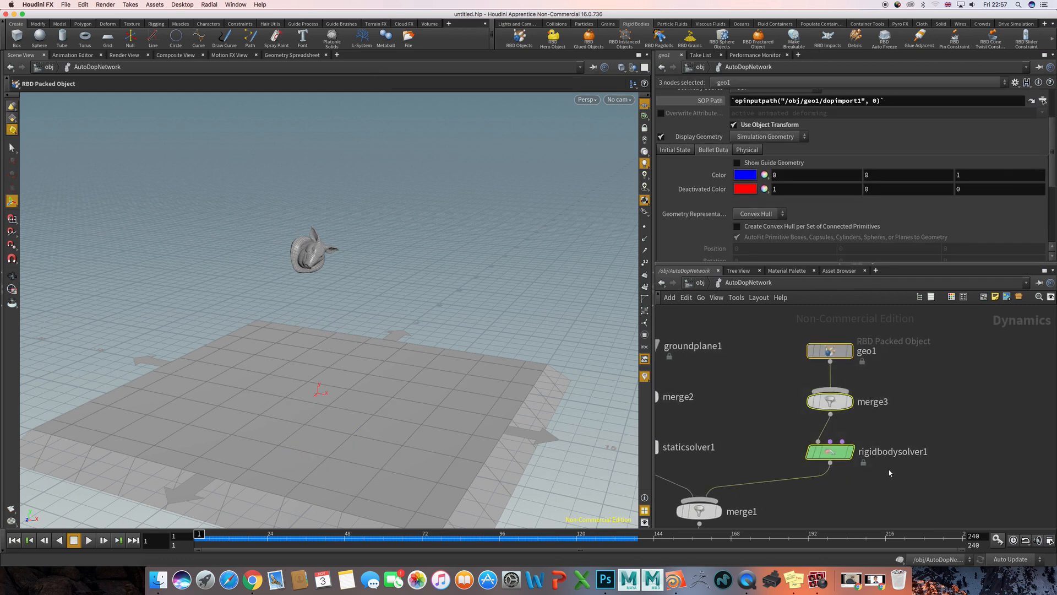
key(Delete)
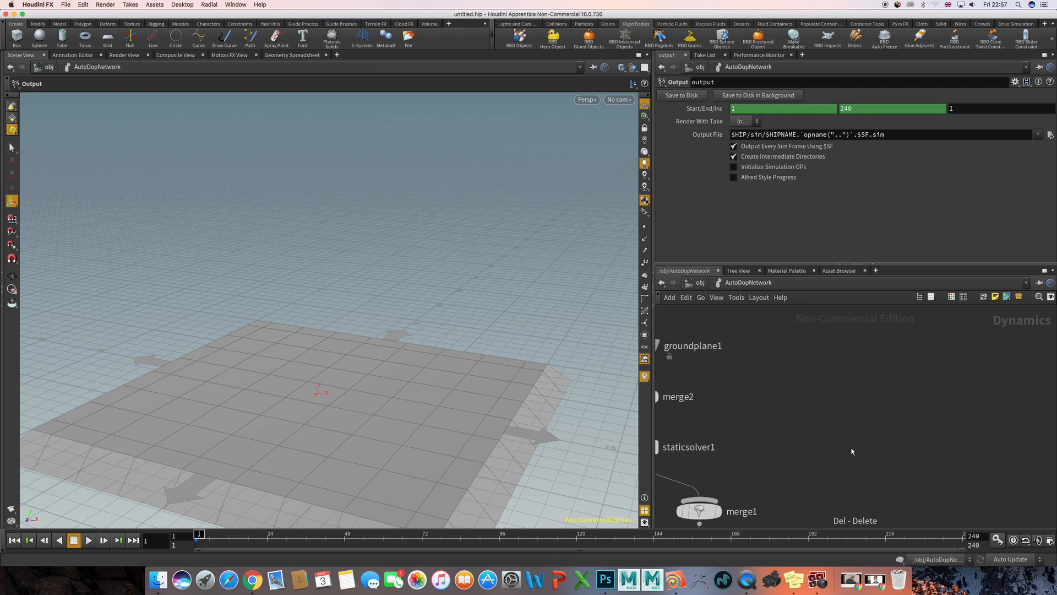
- Return to the object level and delete the geo1 pig head object from the scene
key(u)
drag(837, 380, 919, 439)
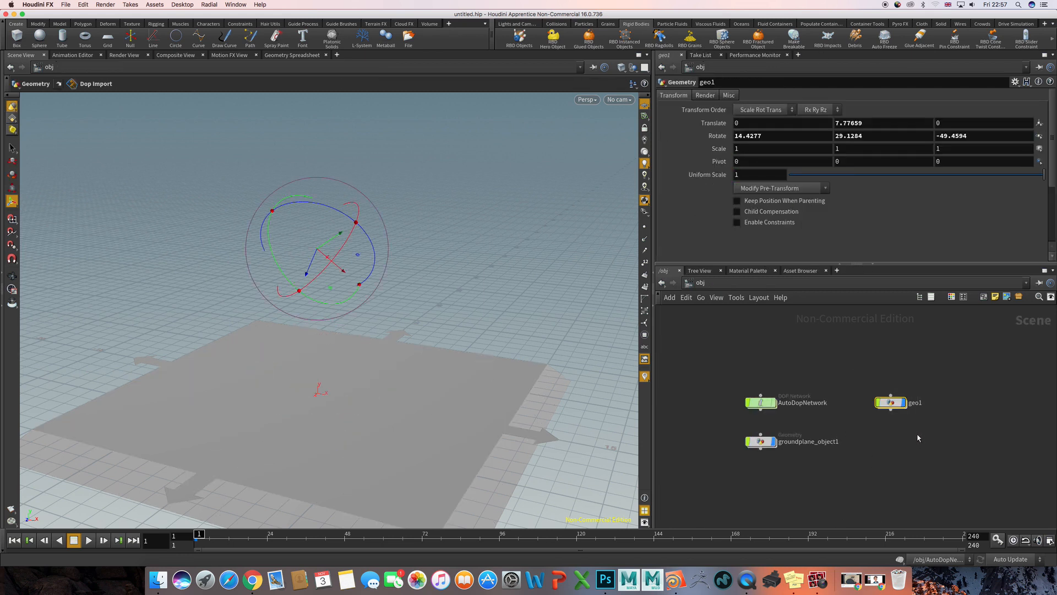
key(Delete)
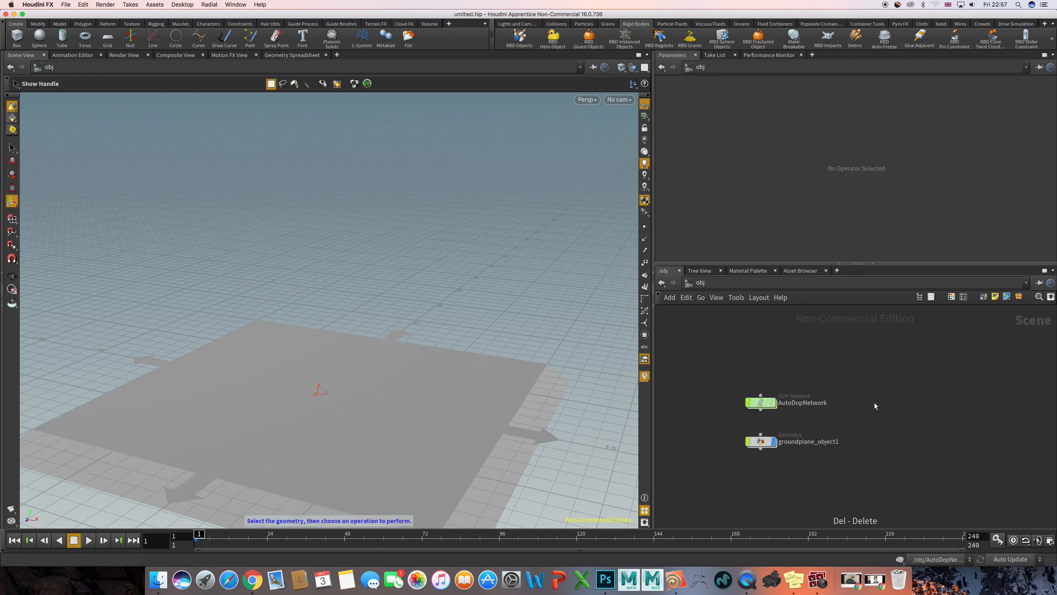
- Add a new Geometry object at the object level beside AutoDopNetwork and go inside it
key(Tab)
text(geo)
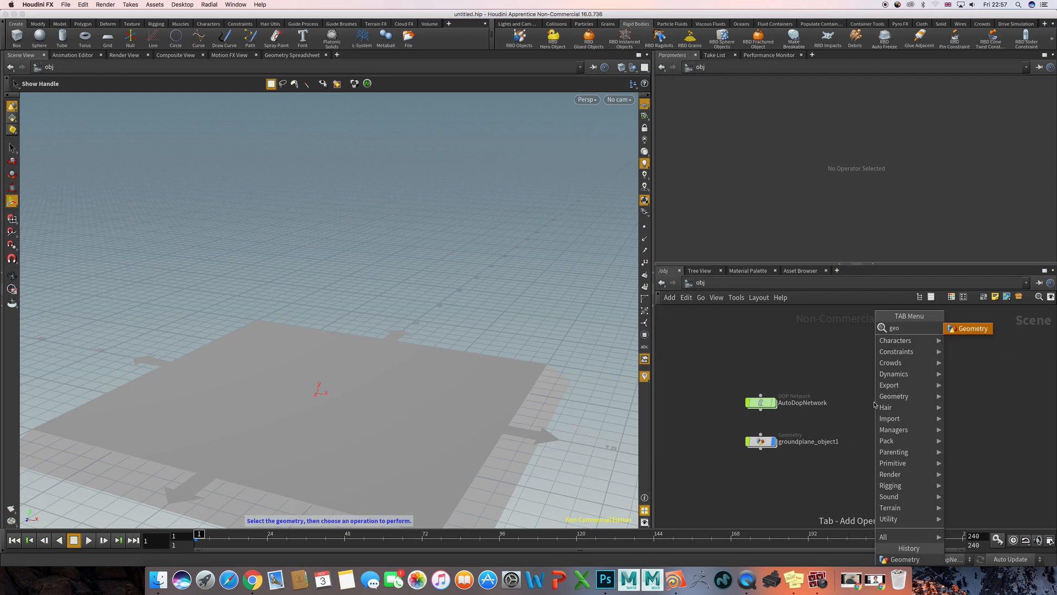
key(Return)
double_click(874, 402)
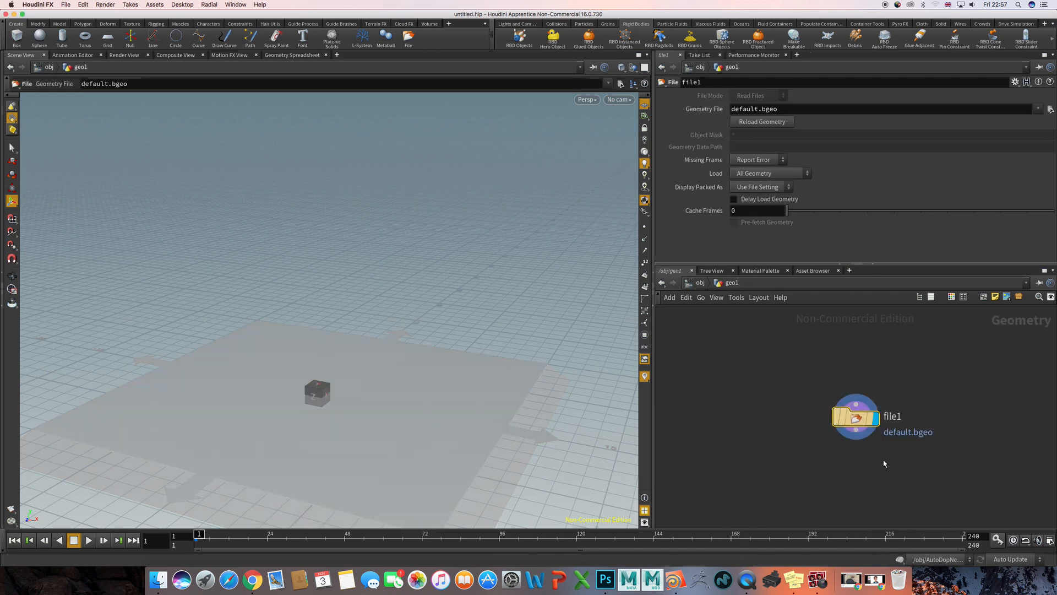
- Delete the default file1 node and add a Test Geometry: Pig Head node inside geo1
key(Delete)
key(Tab)
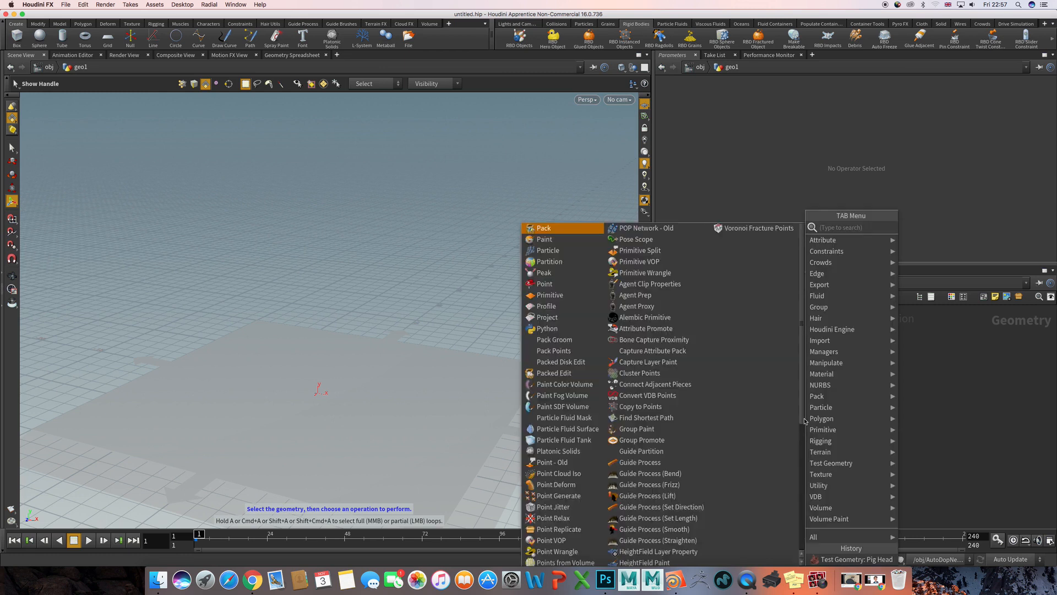
key(Escape)
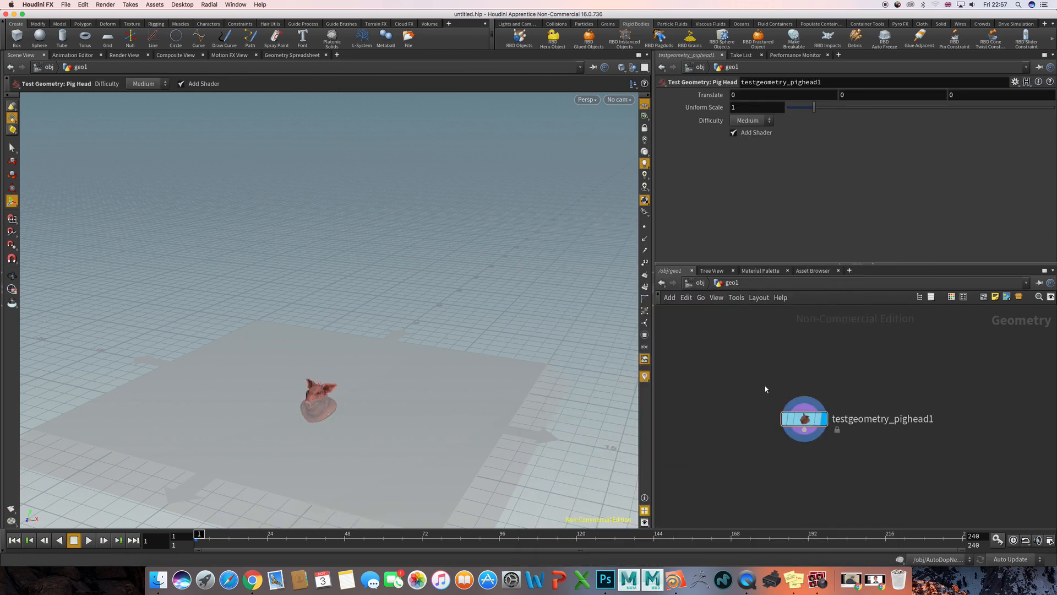
key(Escape)
drag(442, 378, 410, 295)
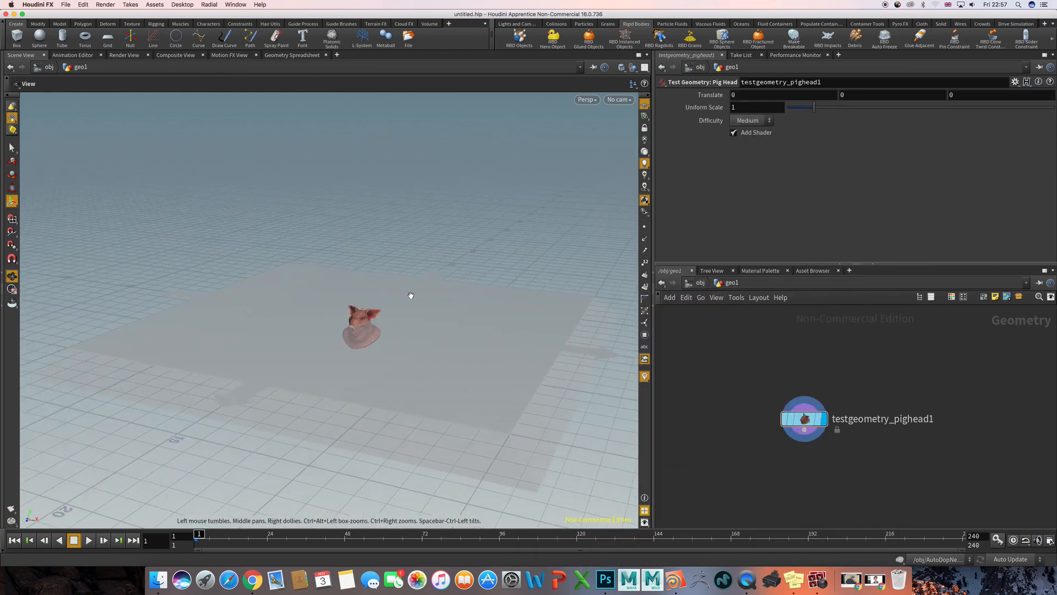
right_drag(411, 295, 474, 316)
middle_drag(427, 322, 375, 288)
drag(375, 288, 338, 307)
right_drag(337, 306, 493, 301)
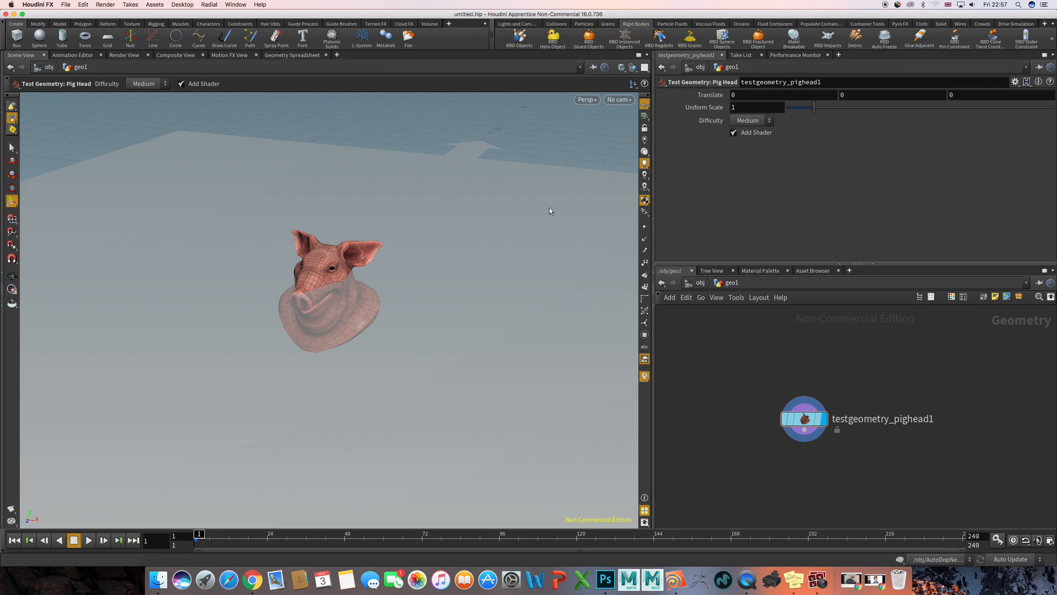
- Shatter the pig head with the Shatter tool and space out the resulting fog, scatter and Voronoi fracture nodes
click(61, 26)
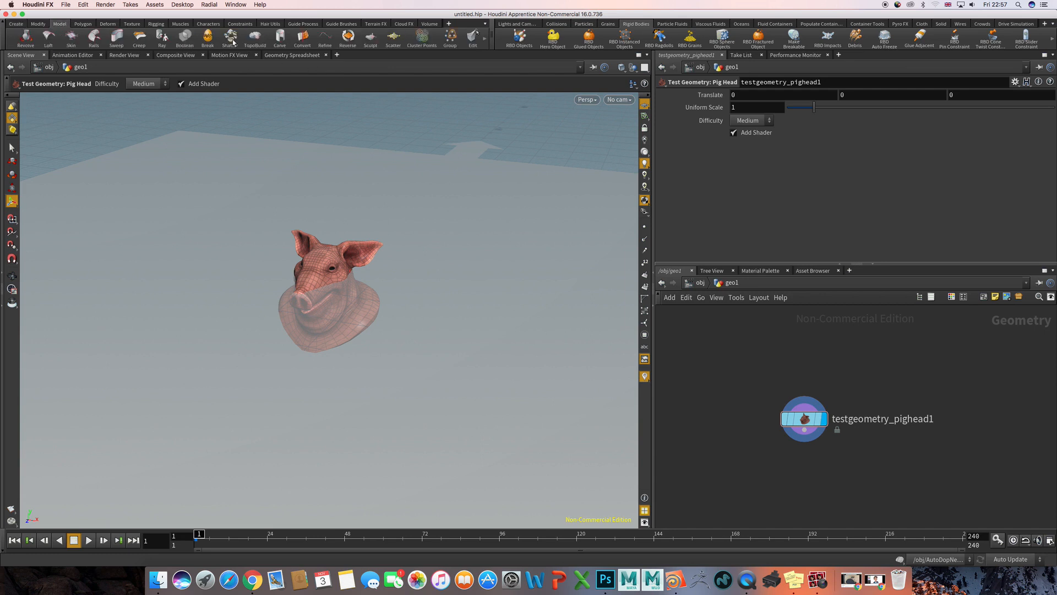
click(230, 39)
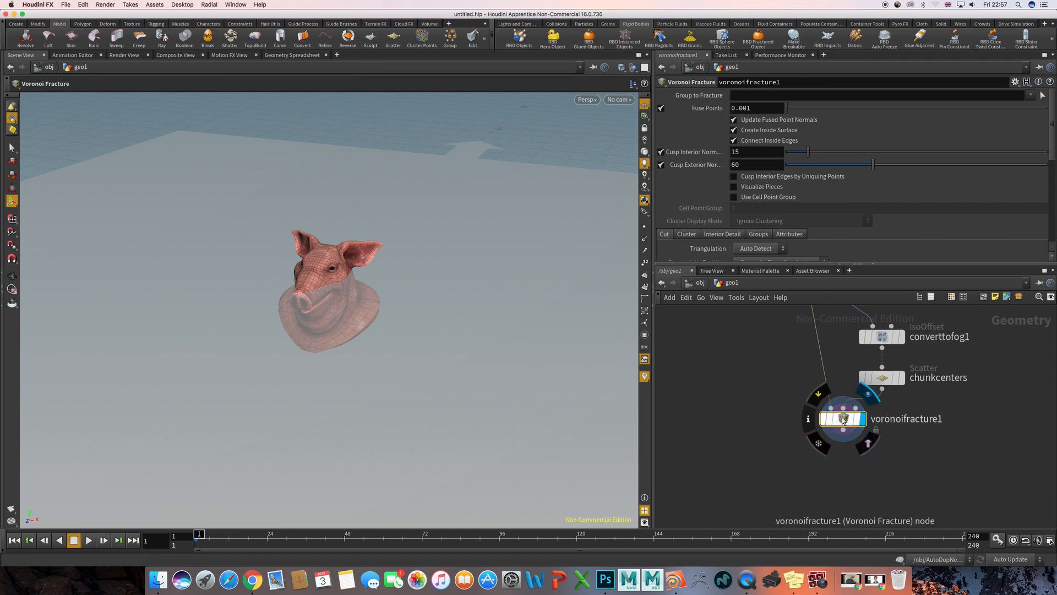
drag(840, 418, 809, 435)
middle_drag(826, 378, 777, 431)
drag(839, 391, 839, 363)
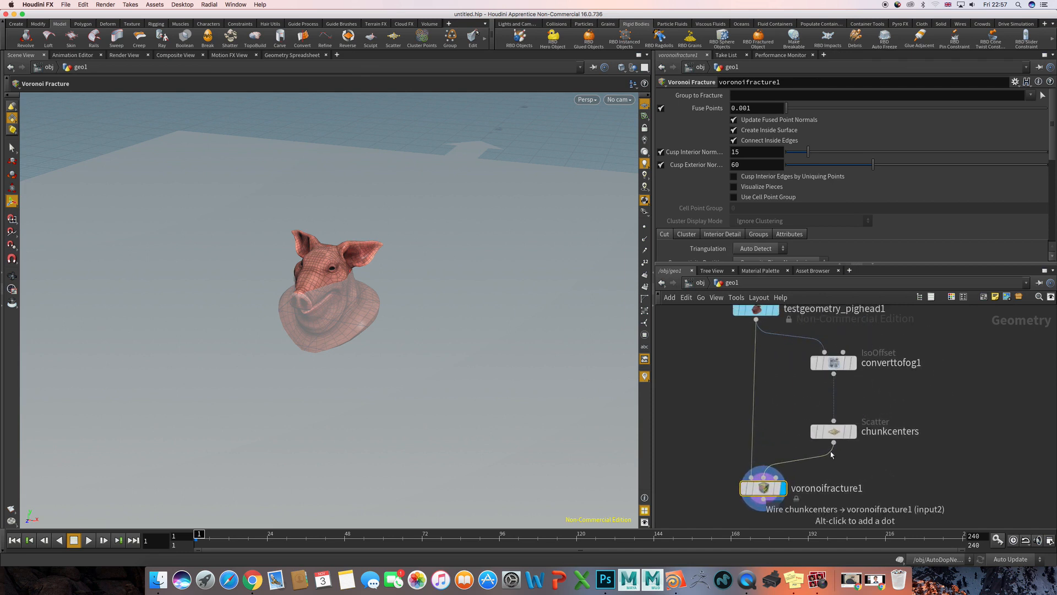
middle_drag(836, 434, 831, 402)
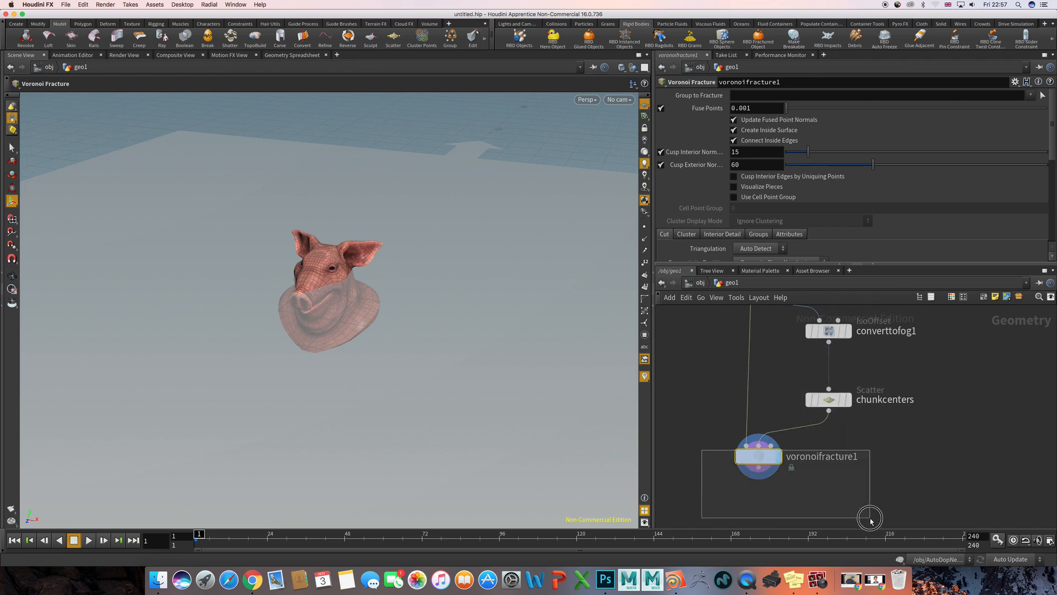
- Turn on Visualize Pieces for voronoifracture1 and view the coloured pieces of the pig head
click(733, 187)
drag(537, 238, 248, 221)
drag(448, 266, 410, 258)
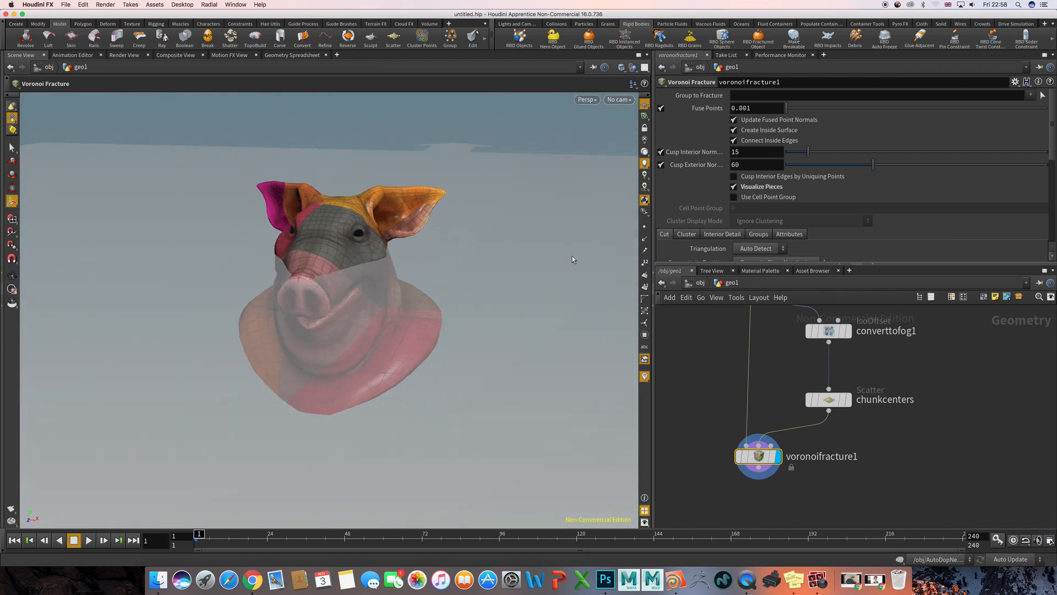
- Set the Force Total Count of the chunkcenters scatter node to 100 and view the pig head's pieces
click(829, 399)
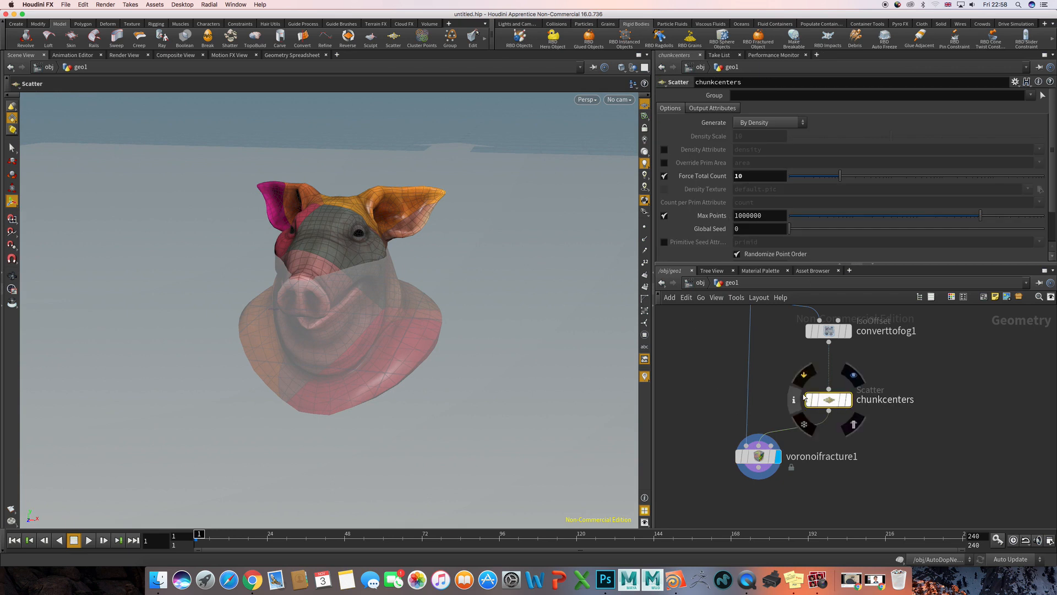
drag(751, 174, 702, 176)
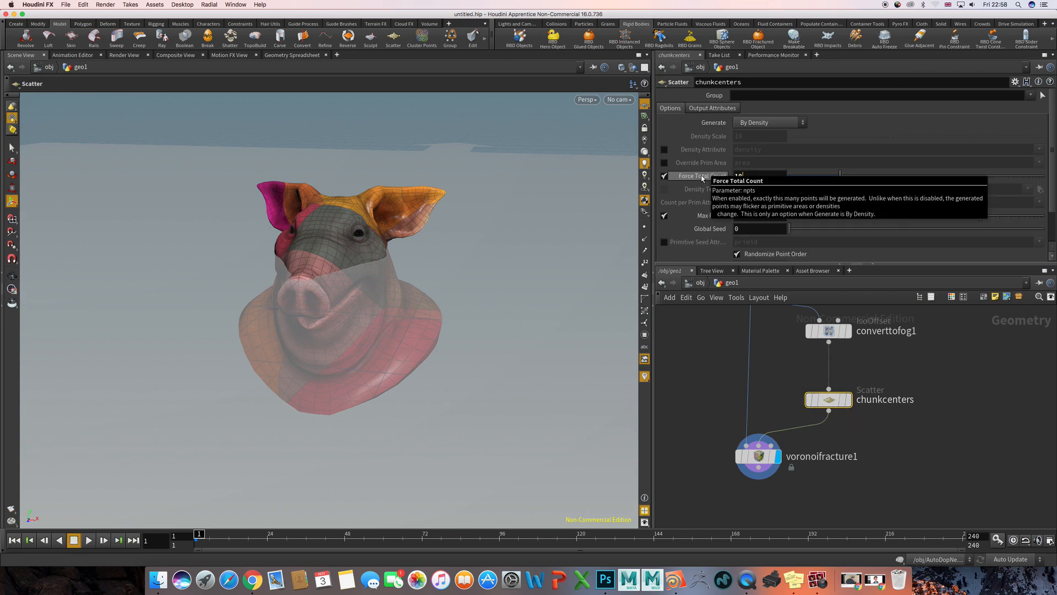
text(100)
key(Return)
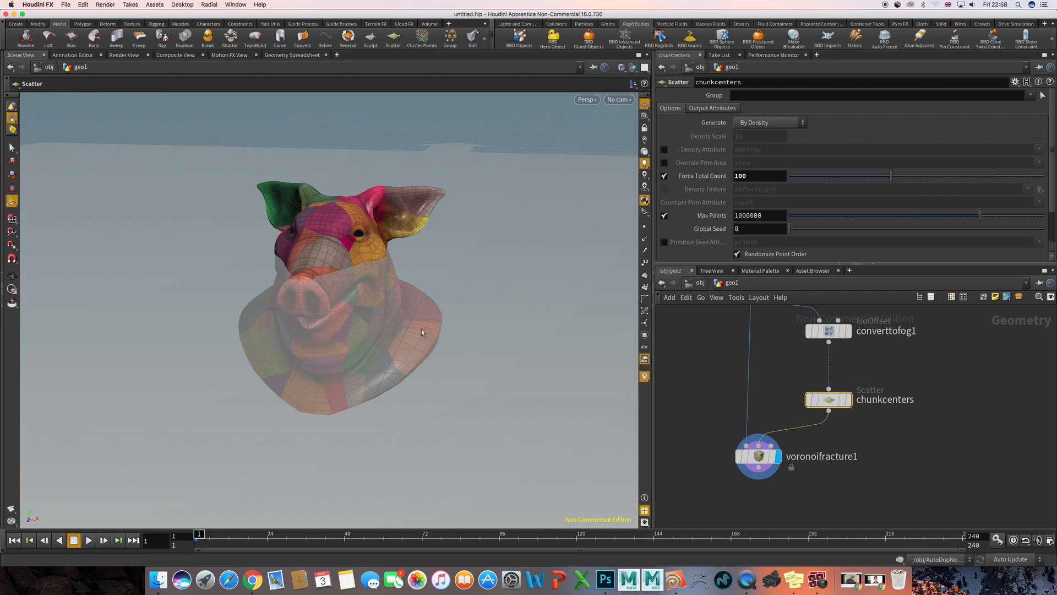
alt+drag(365, 286, 390, 283)
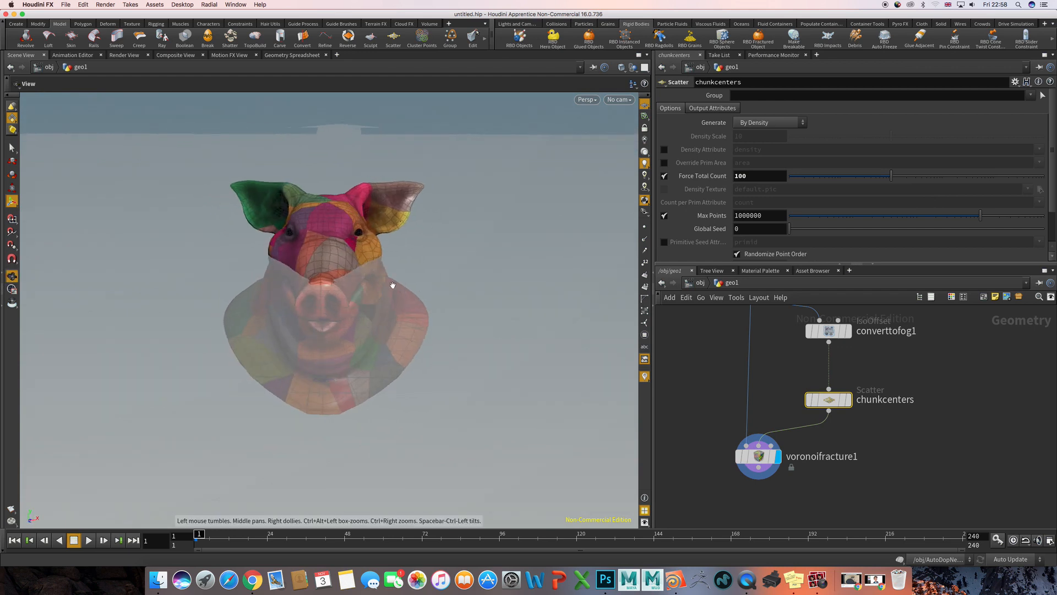
alt+drag(315, 290, 396, 292)
- Turn off Visualize Pieces on the voronoifracture1 node
click(771, 456)
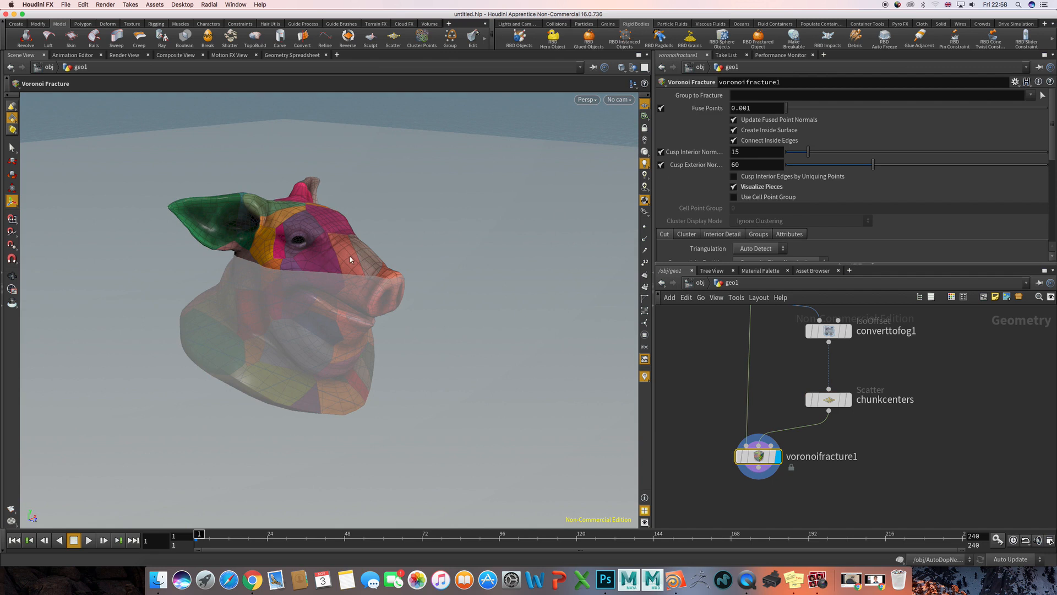
alt+drag(262, 290, 389, 259)
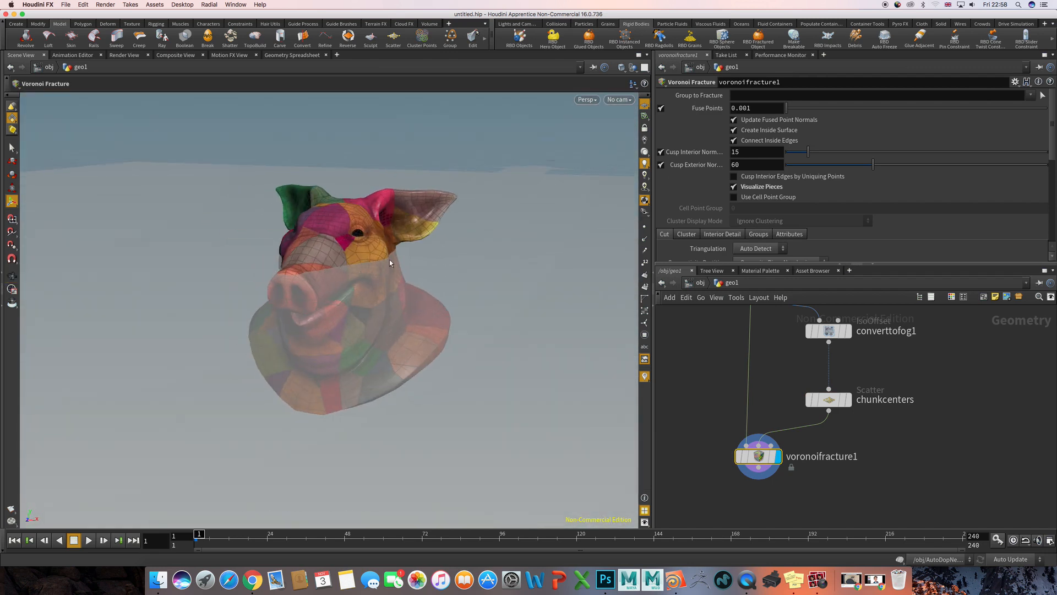
click(734, 187)
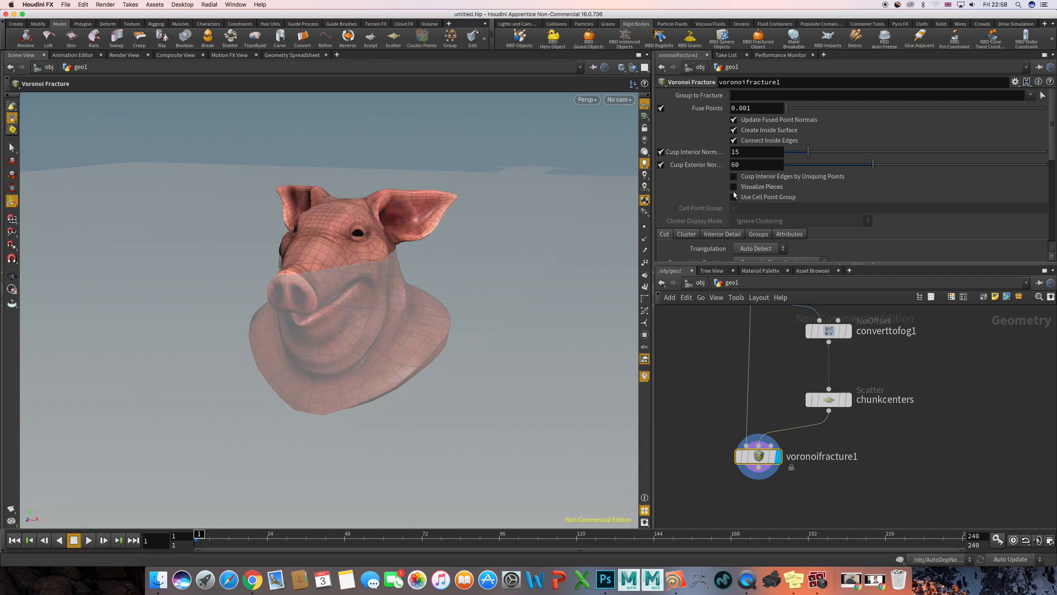
scroll(425, 335, down, 6)
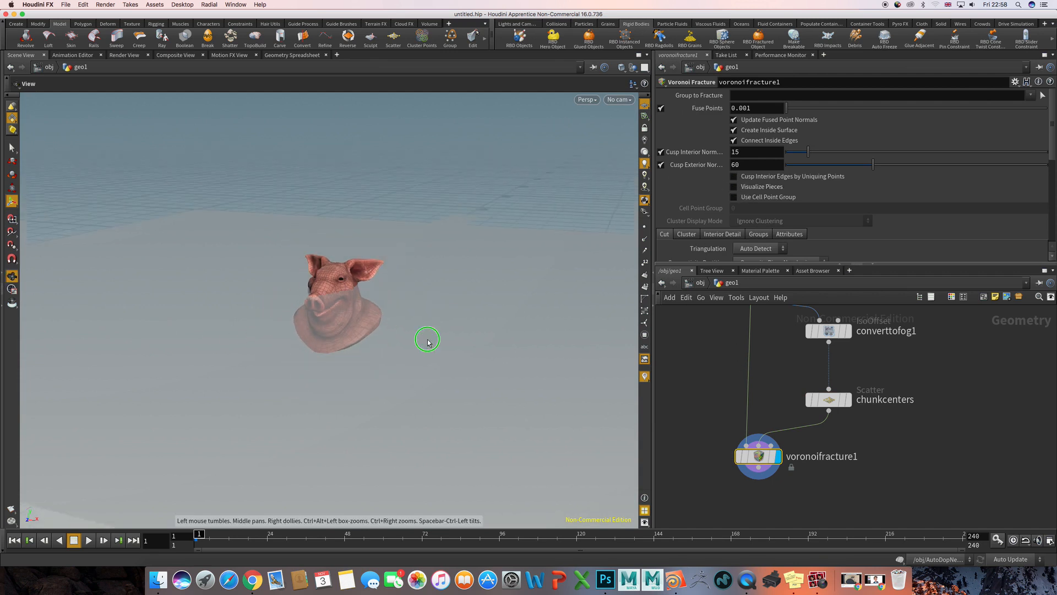
- Return to the object level and raise geo1 to about 5.23 in Y above the ground plane
click(700, 282)
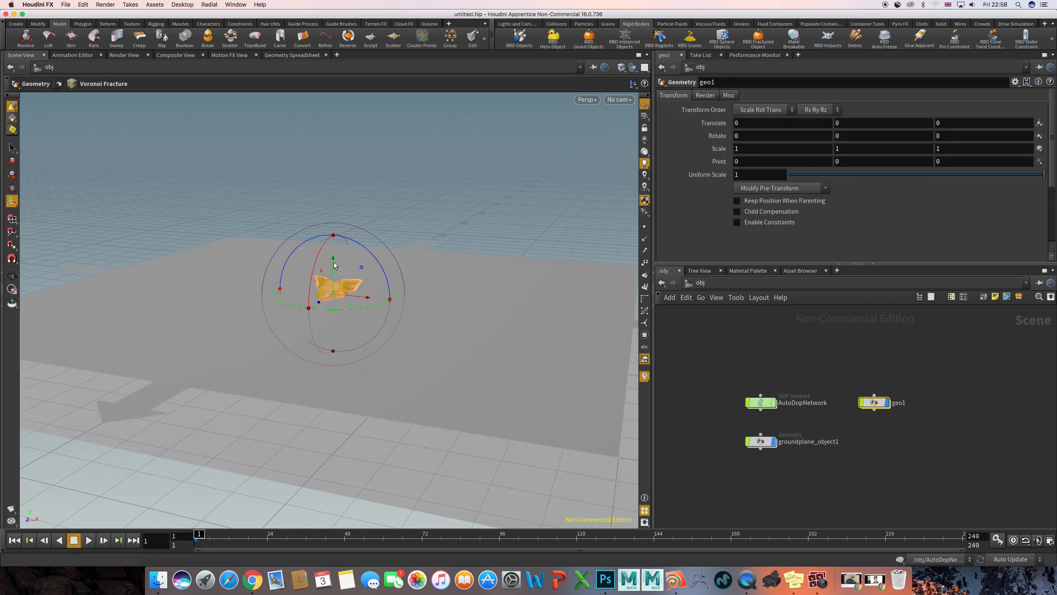
drag(334, 263, 335, 113)
alt+middle_drag(454, 167, 454, 214)
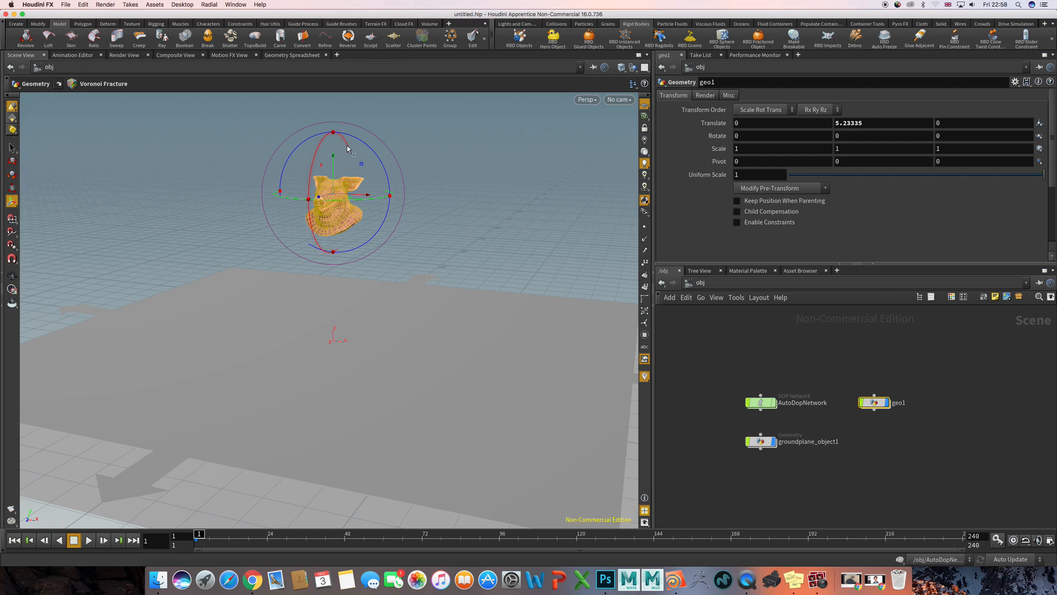
- Rotate geo1 freely to about 31.6, 36.5 and -52.5 degrees so the pig head is tilted
mouse_move(344, 158)
mouse_down()
mouse_move(368, 228)
mouse_move(365, 212)
mouse_up()
key(w)
key(w)
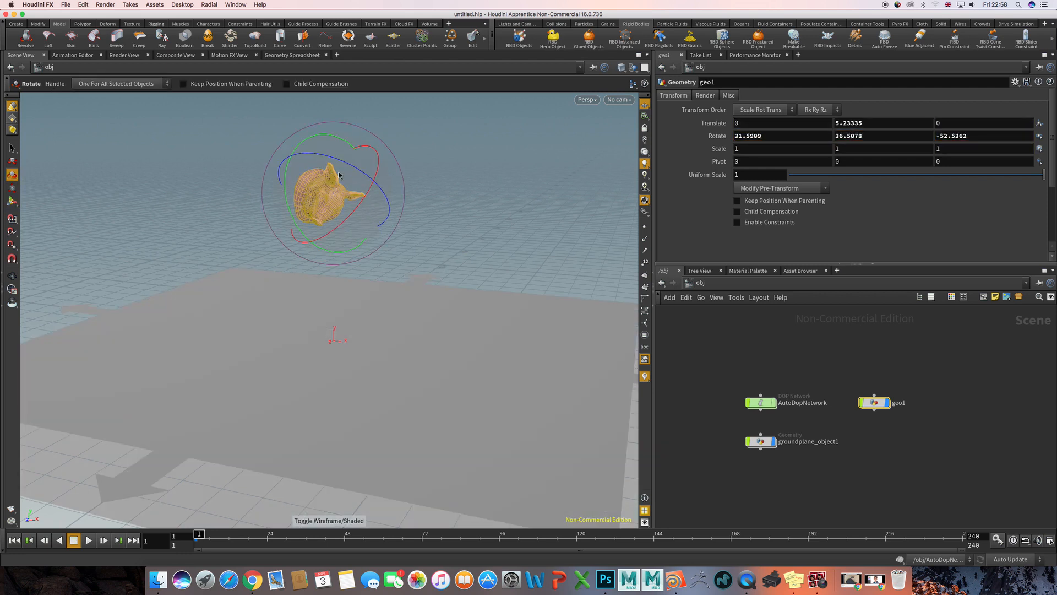
- Align the move handle to World and raise geo1 to about 6.87 in Y
key(t)
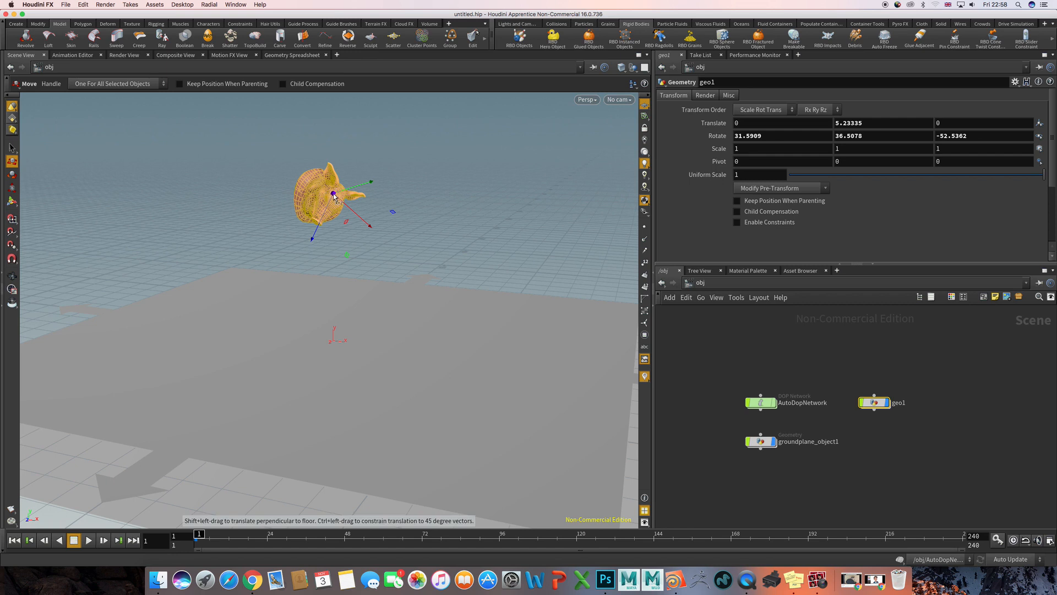
right_click(333, 196)
mouse_move(361, 229)
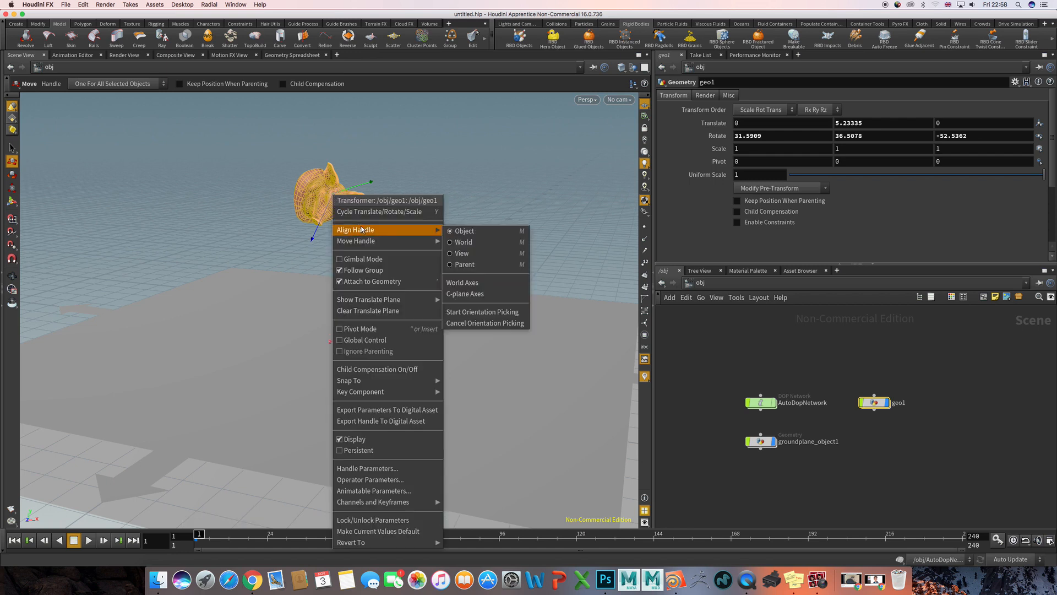
click(481, 244)
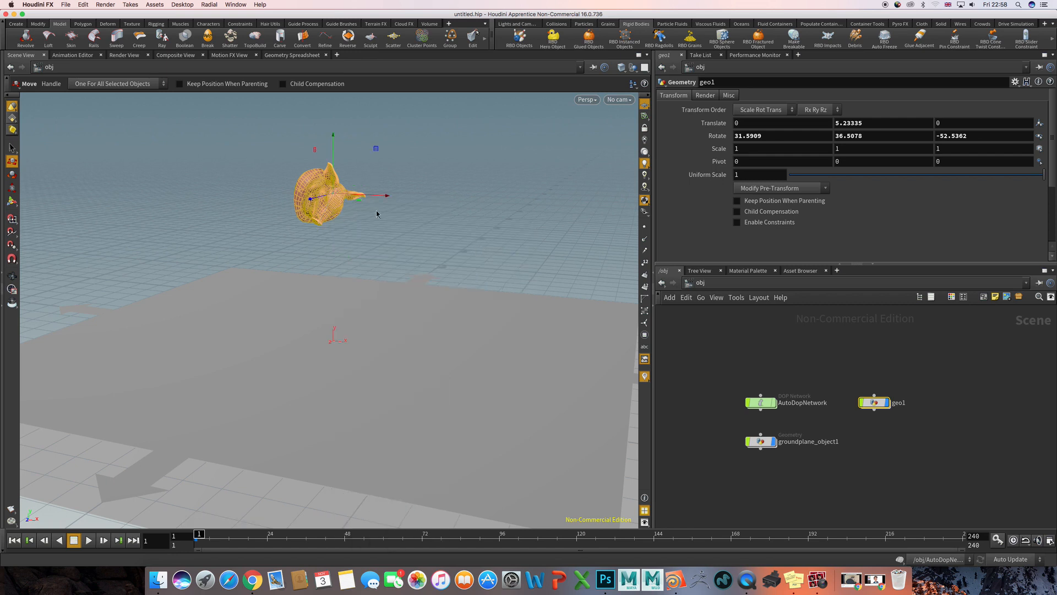
drag(333, 153, 333, 102)
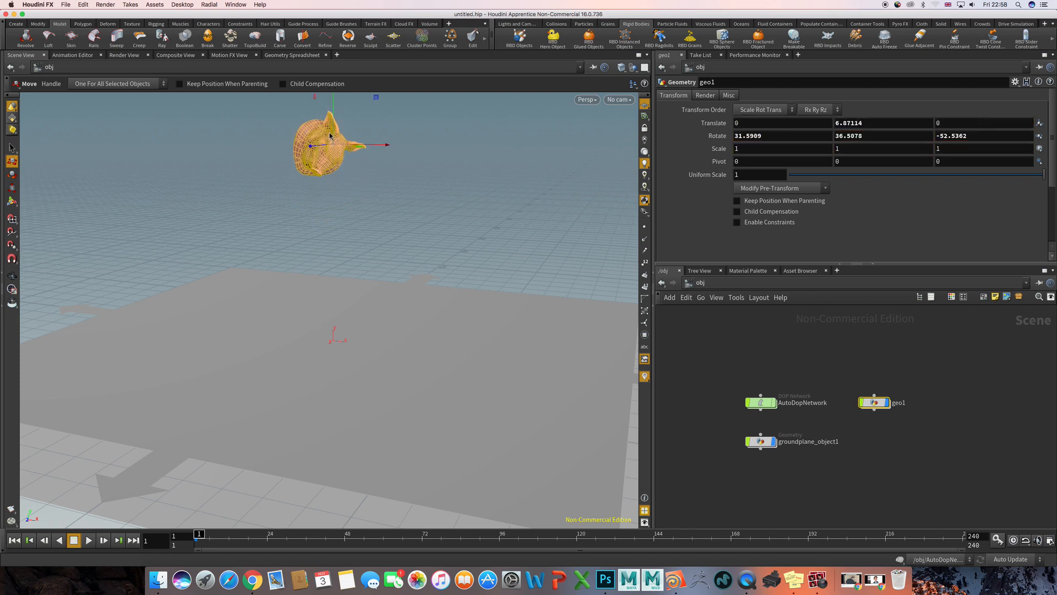
- Set the alignment of geo1's transform handle back to Object
right_click(339, 146)
mouse_move(386, 179)
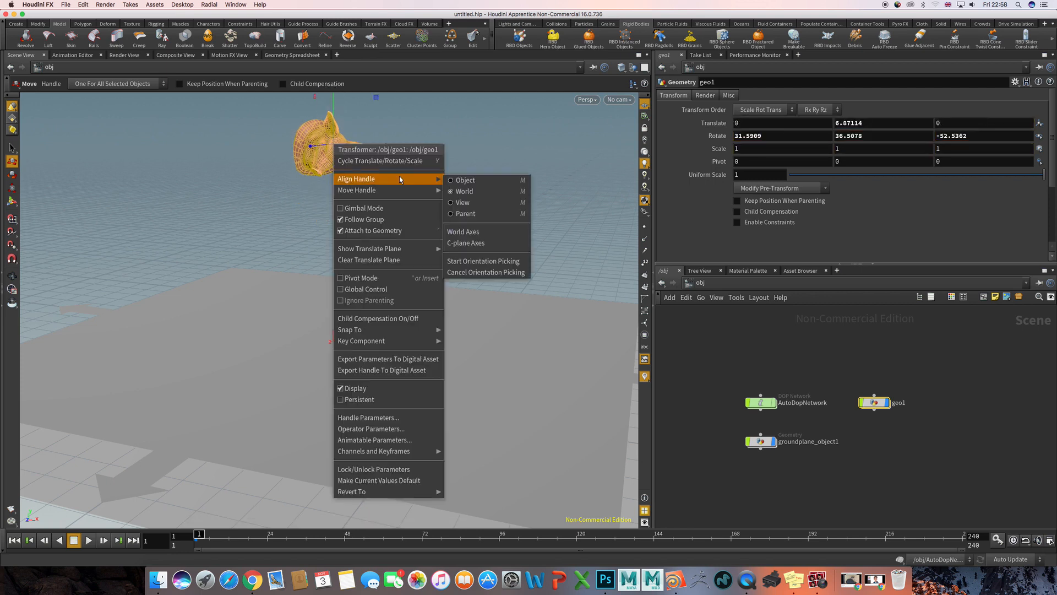
click(473, 185)
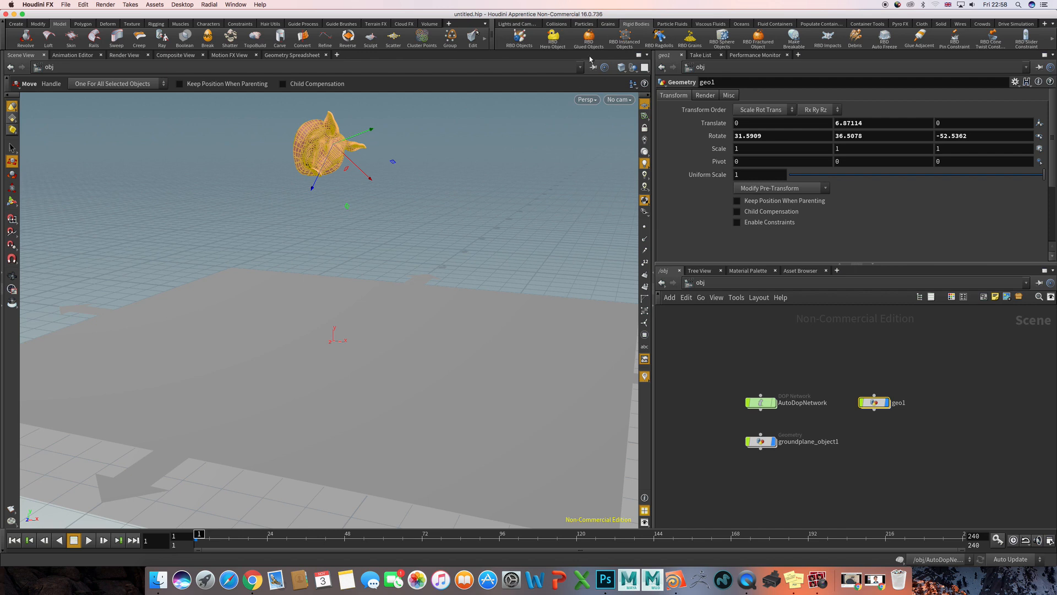
- Turn the fractured geo1 pig head into RBD Glued Objects
click(793, 351)
drag(849, 370, 908, 471)
click(589, 39)
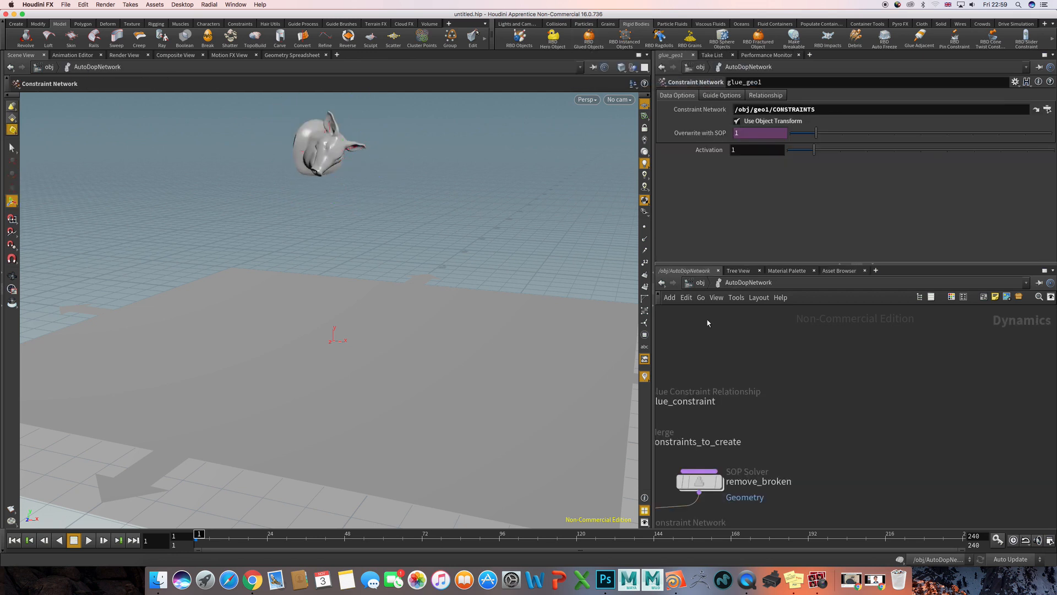
- Move the ground plane branch and the geo1, merge3 and rigidbodysolver1 branch apart in AutoDopNetwork
middle_drag(749, 361, 903, 359)
scroll(812, 353, down, 5)
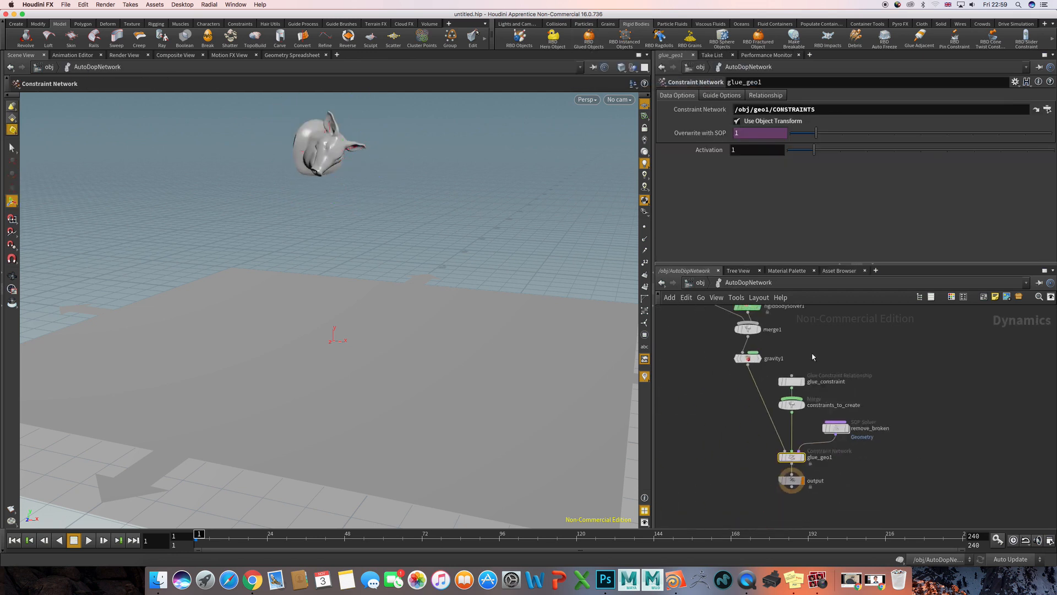
middle_drag(810, 348, 797, 389)
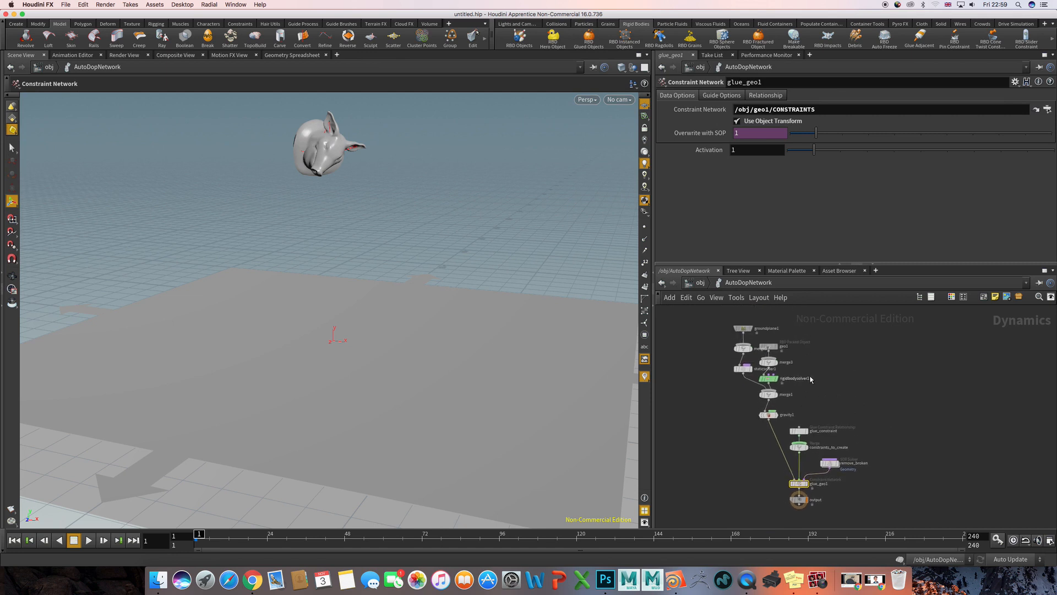
drag(727, 324, 712, 374)
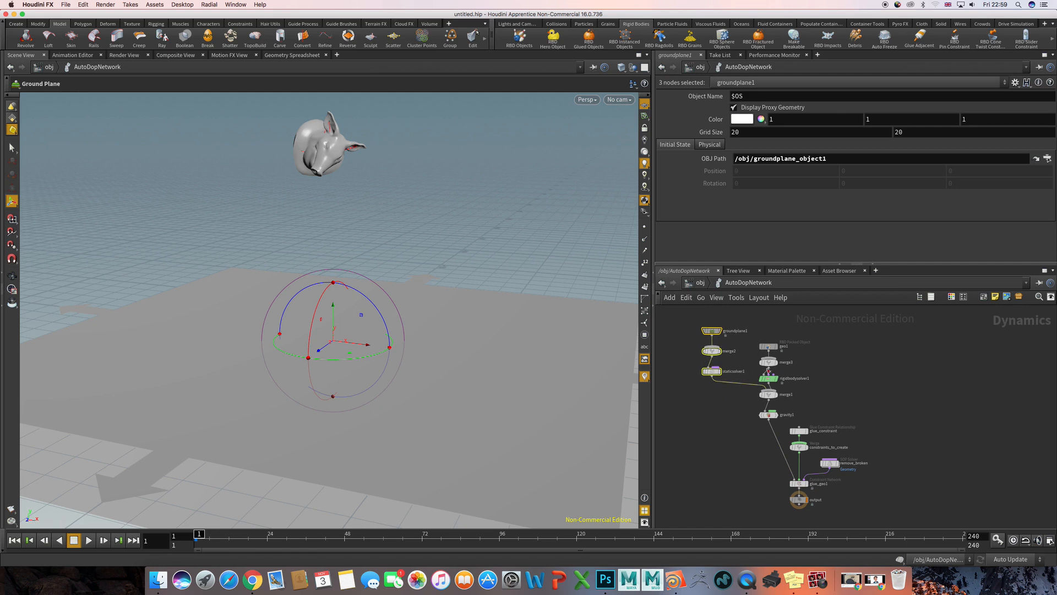
drag(800, 335, 798, 383)
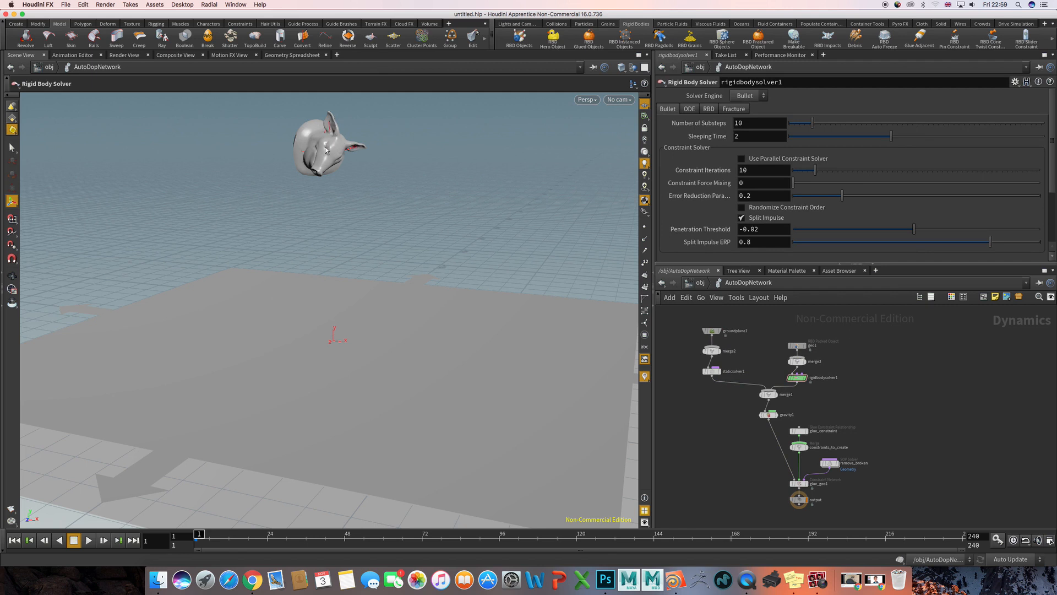
- Switch the viewport to wireframe display and view the pig head above the ground plane
key(shift+w)
alt+middle_drag(349, 149, 361, 331)
alt+right_drag(266, 289, 496, 246)
alt+drag(412, 309, 416, 207)
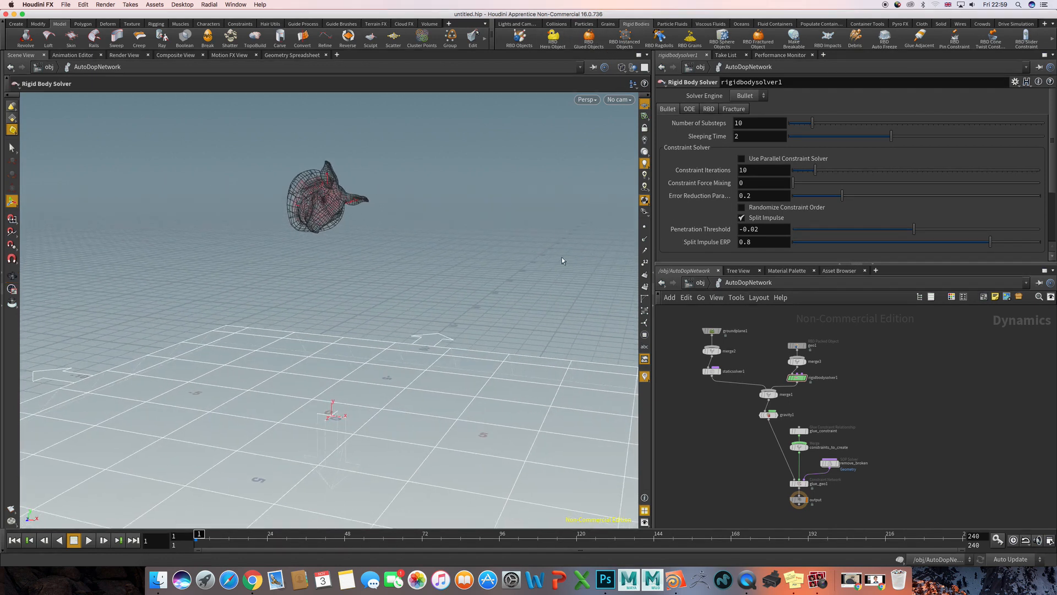
- Move glue_constraint, constraints_to_create and remove_broken away from the gravity1 branch, and show the glue_constraint parameters
middle_drag(870, 453, 838, 445)
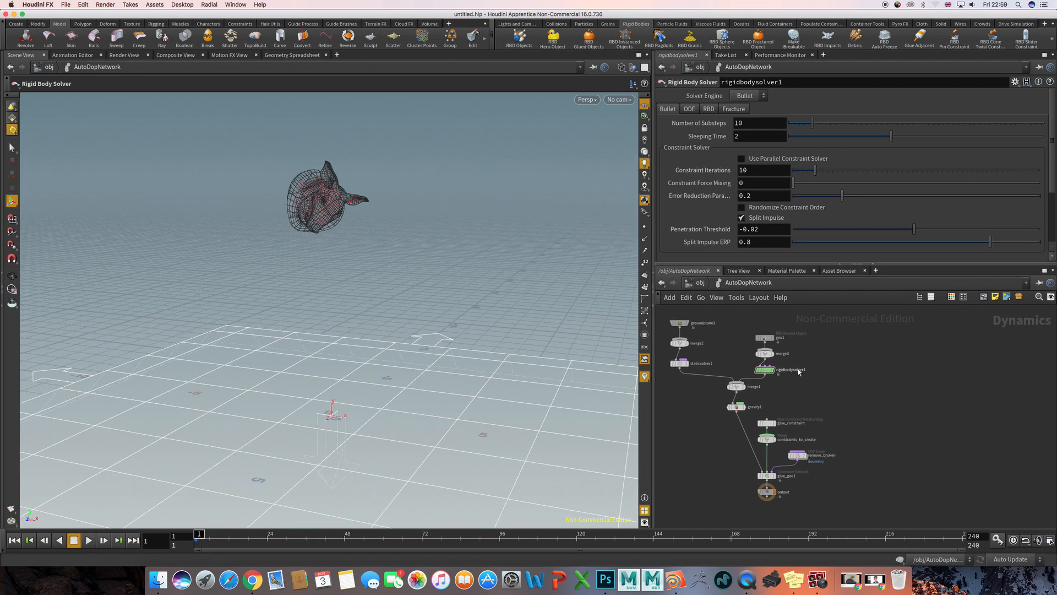
scroll(801, 386, up, 5)
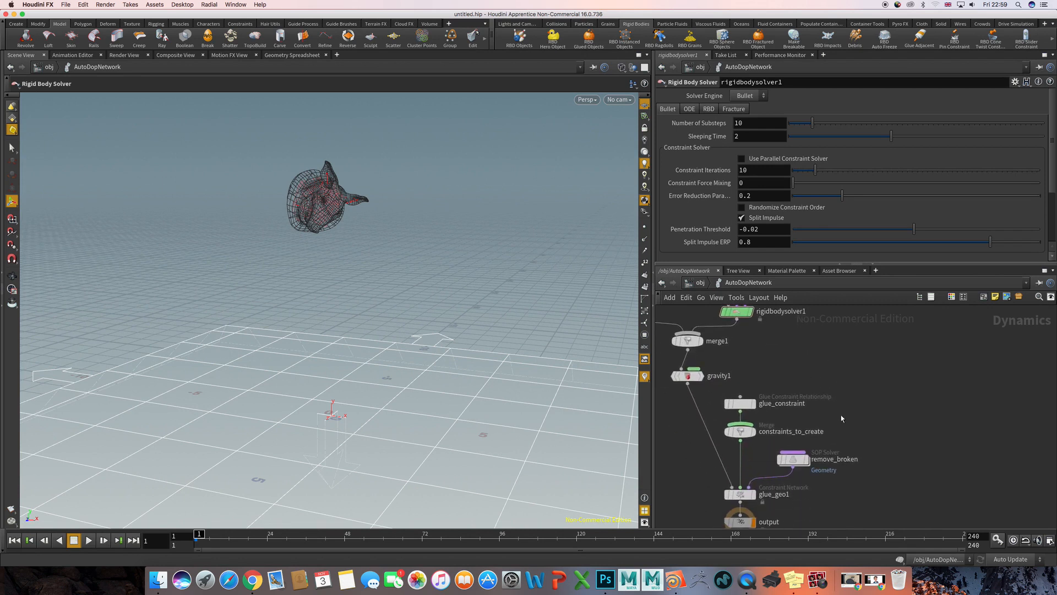
drag(878, 385, 723, 484)
drag(752, 404, 844, 418)
click(760, 410)
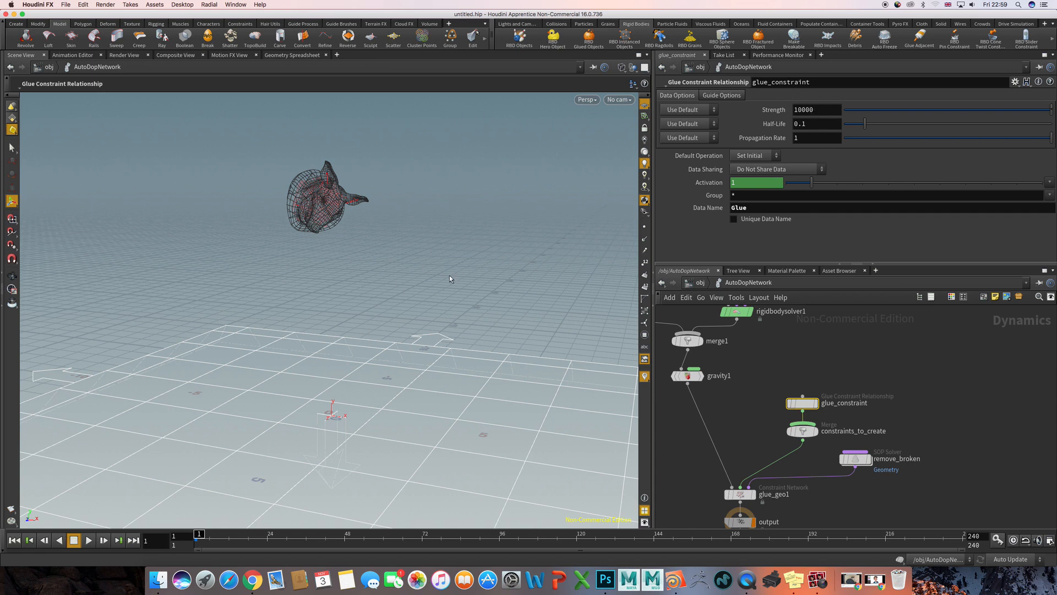
- Switch the viewport back to shaded display and play the simulation of the pig head falling onto the ground plane
key(shift+w)
alt+right_drag(467, 288, 359, 285)
alt+middle_drag(359, 286, 342, 262)
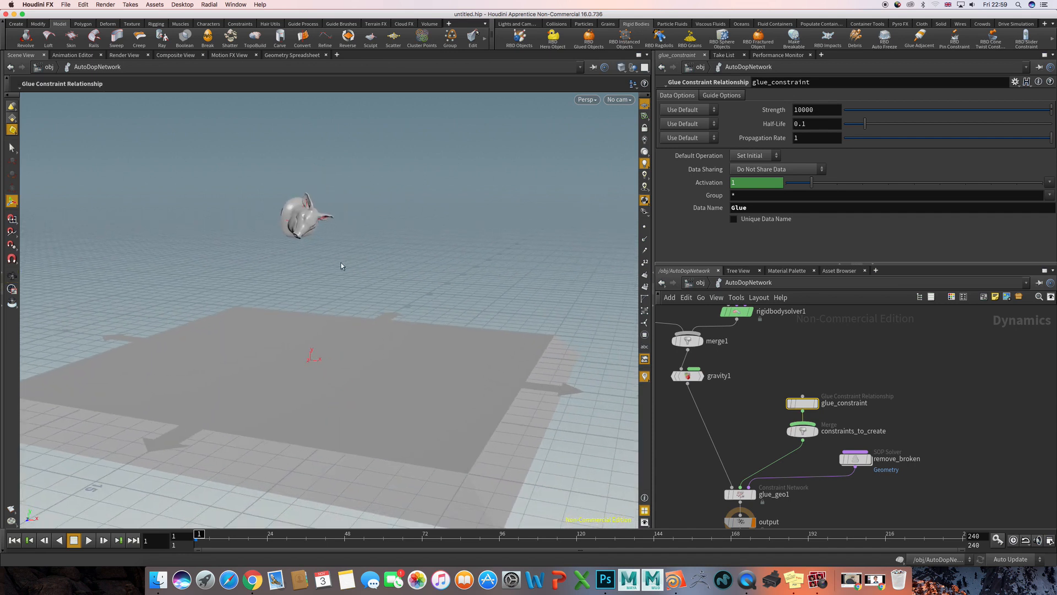
key(Up)
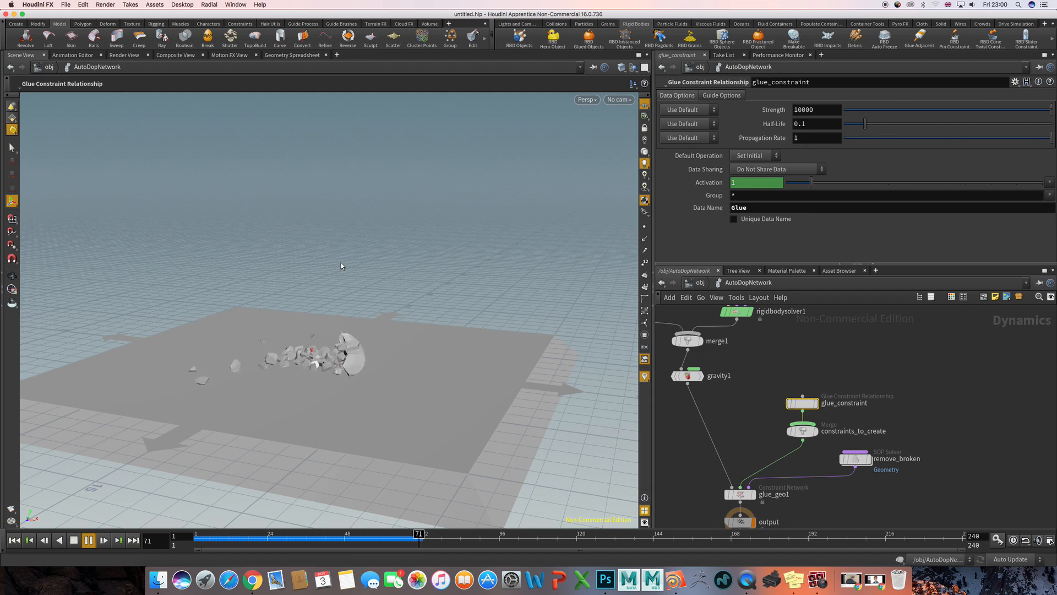
- Watch the glued head shatter from several angles, stop playback and examine the larger chunk and scattered pieces up close
alt+drag(292, 330, 317, 326)
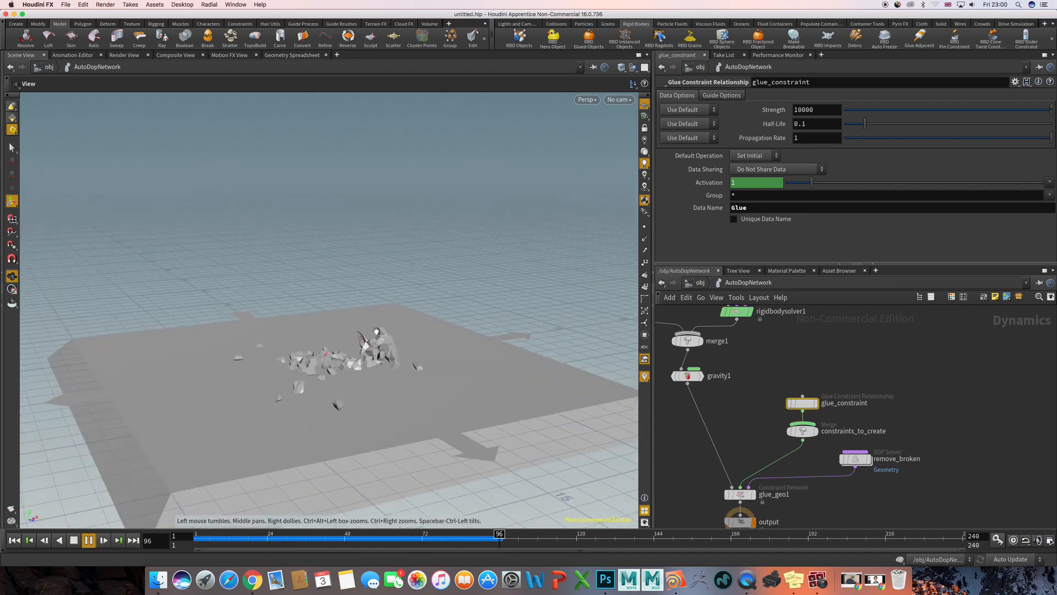
alt+right_drag(316, 326, 398, 332)
alt+middle_drag(398, 332, 408, 293)
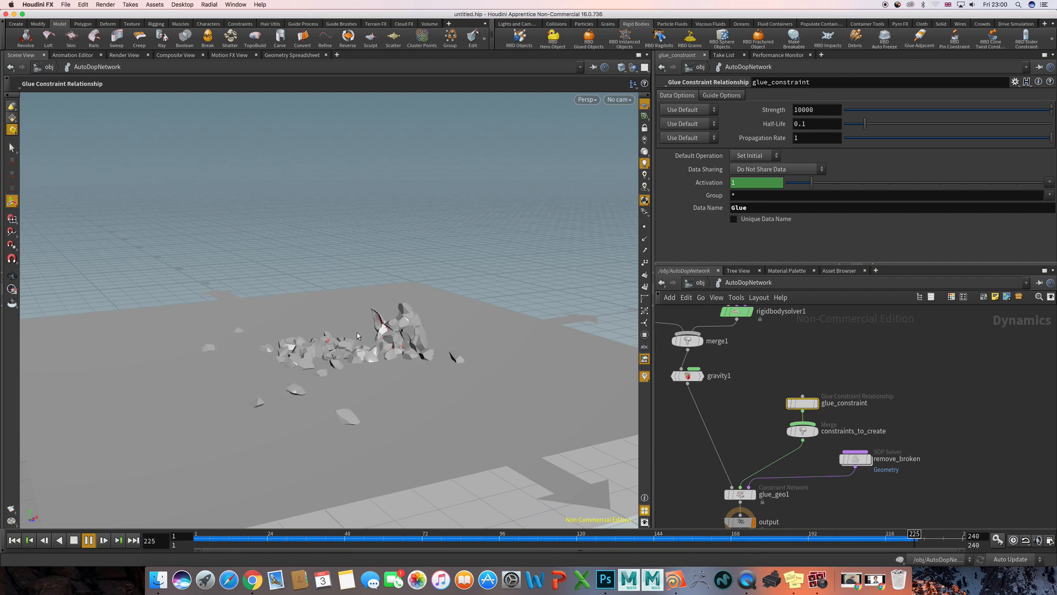
alt+drag(447, 269, 370, 269)
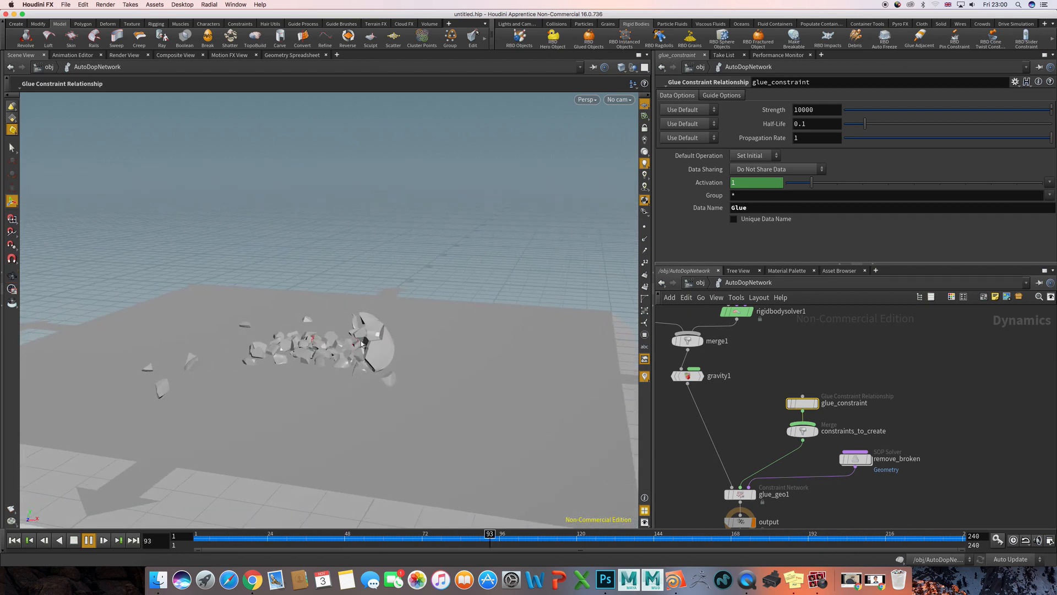
alt+drag(355, 364, 257, 348)
key(Up)
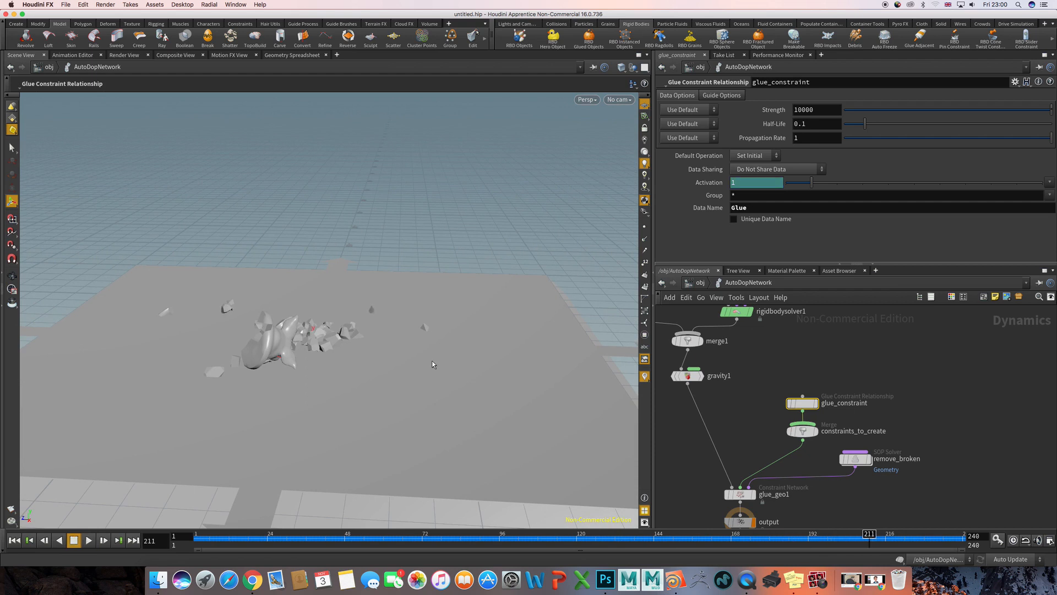
alt+middle_drag(341, 331, 414, 306)
alt+right_drag(358, 315, 457, 322)
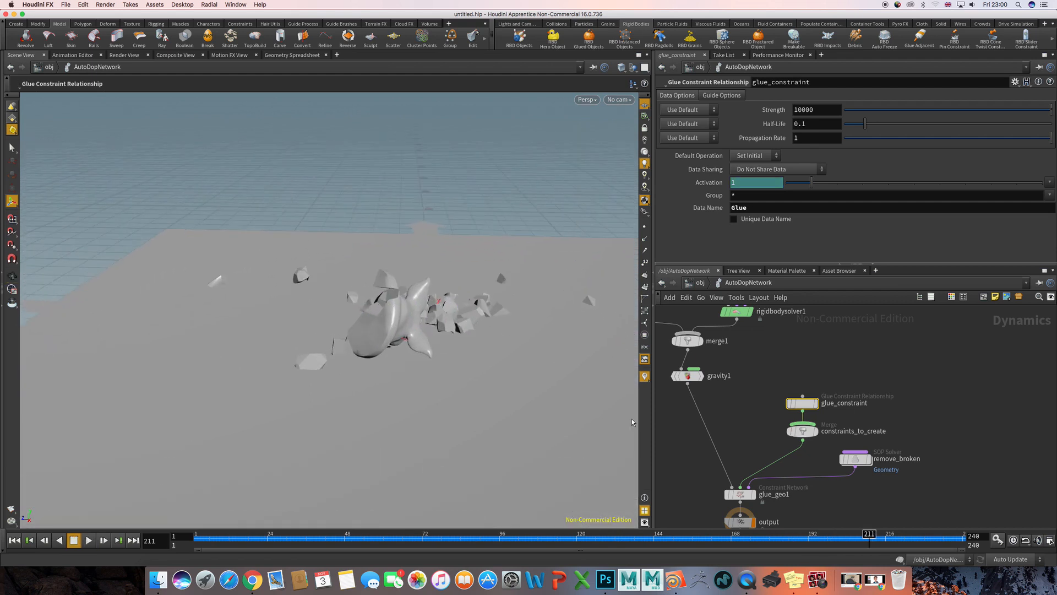
- Go into the geo1 network and move setup_packed_prims and the DOP import node away from connectadjacentpieces1
click(741, 426)
key(u)
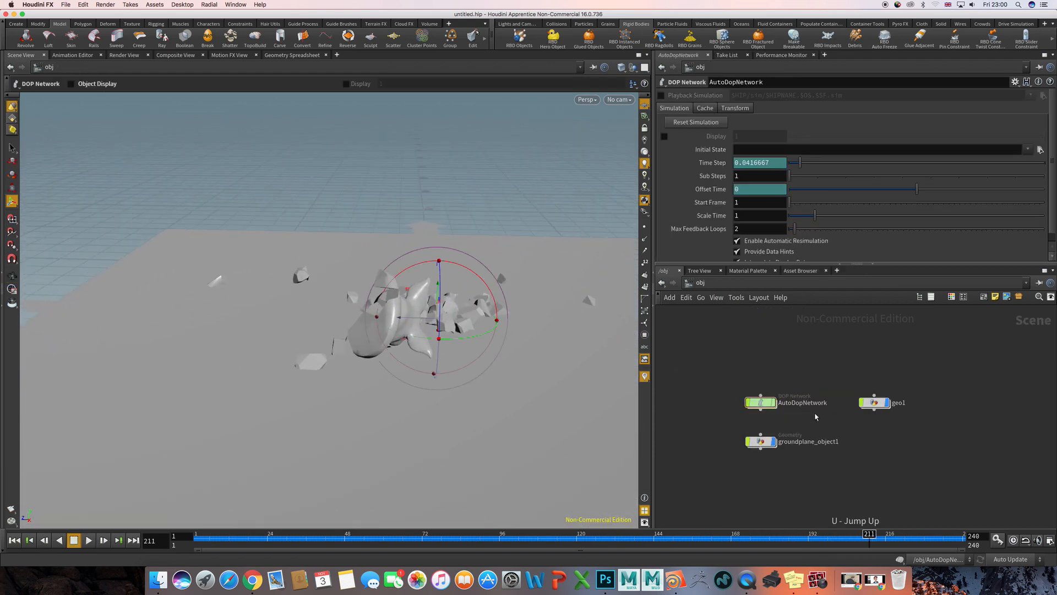
double_click(873, 402)
middle_drag(811, 377, 803, 534)
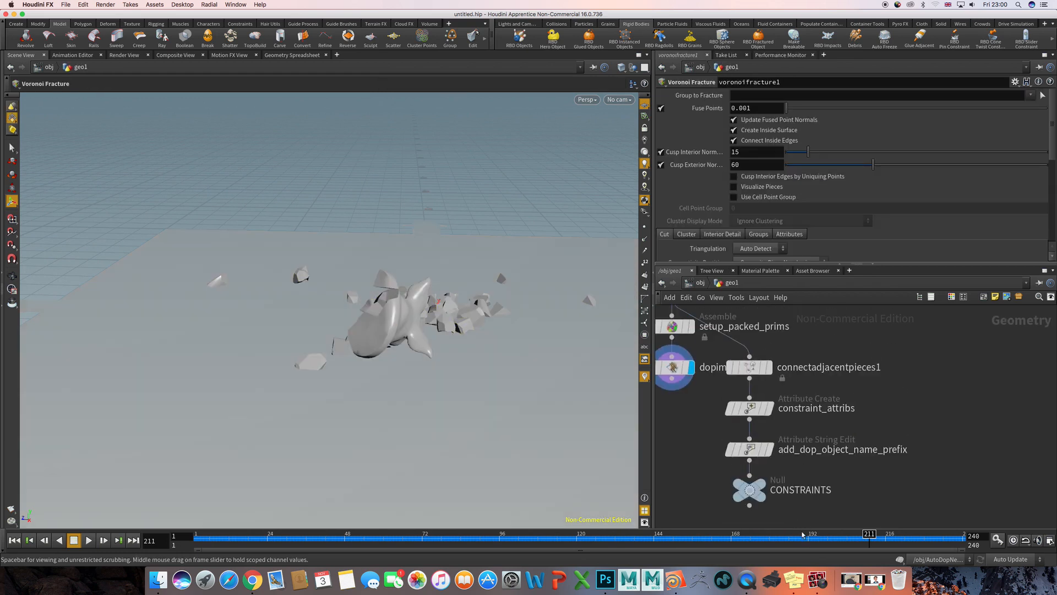
middle_drag(707, 415, 807, 474)
drag(726, 375, 781, 432)
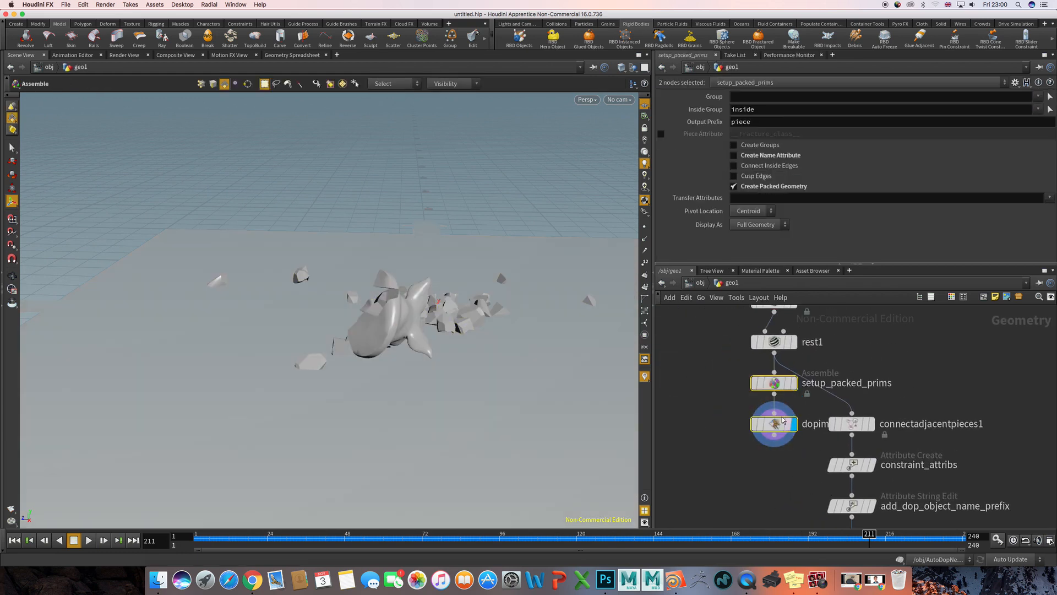
drag(768, 387, 714, 445)
- Enable Visualize Pieces on the voronoifracture1 node
middle_drag(739, 369, 741, 422)
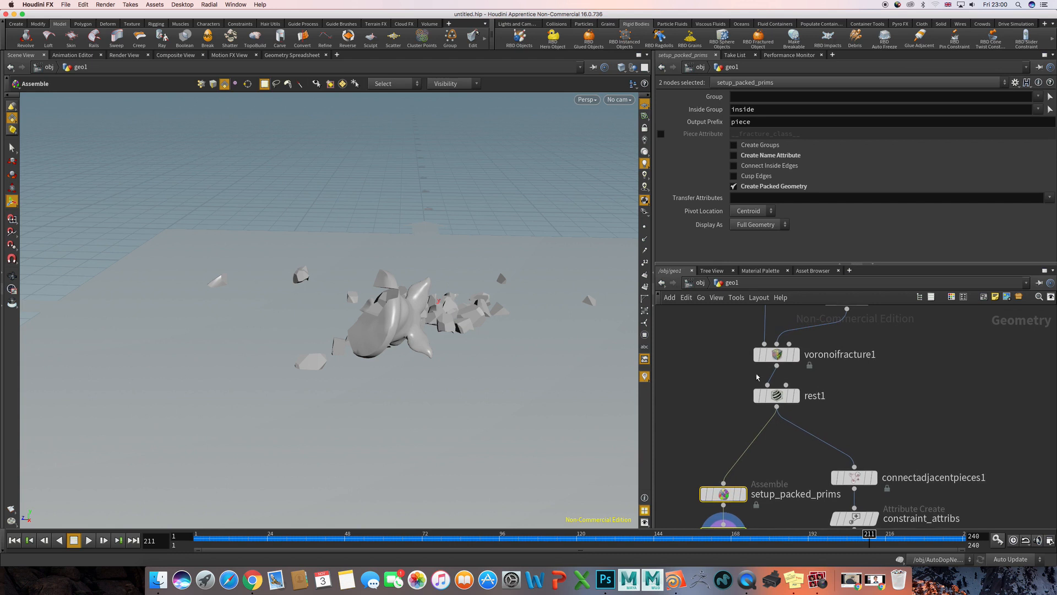
click(777, 353)
click(733, 186)
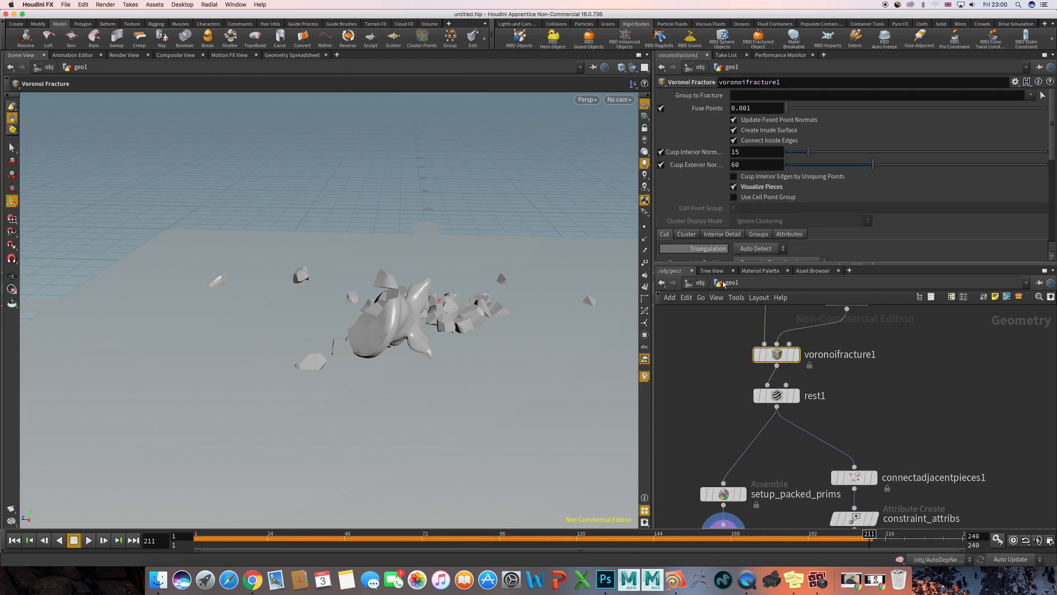
click(712, 368)
- Replay the simulation from the first frame and stop it at about frame 104
key(ctrl+Up)
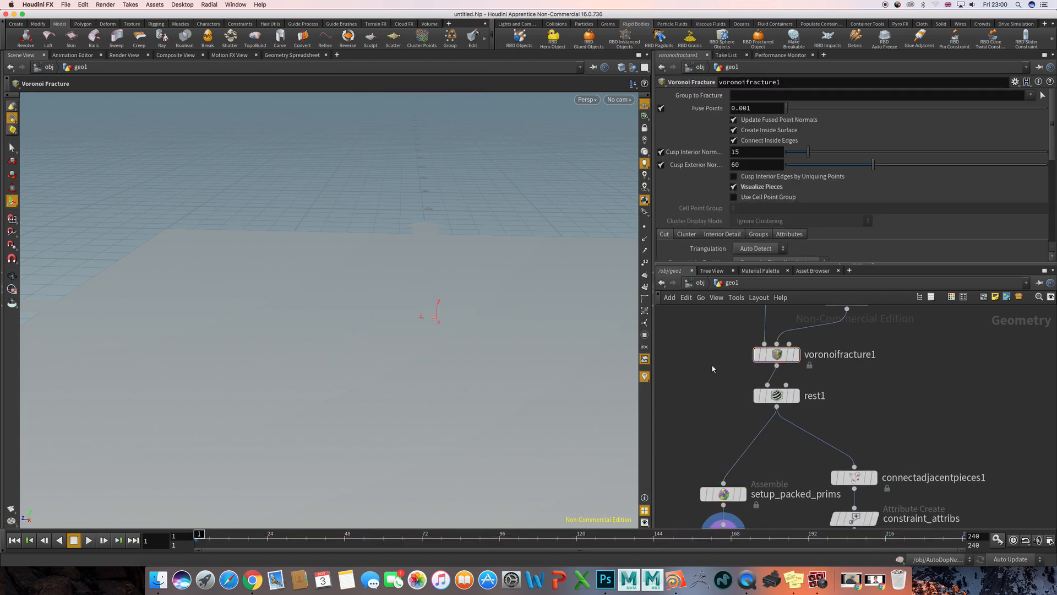
key(Up)
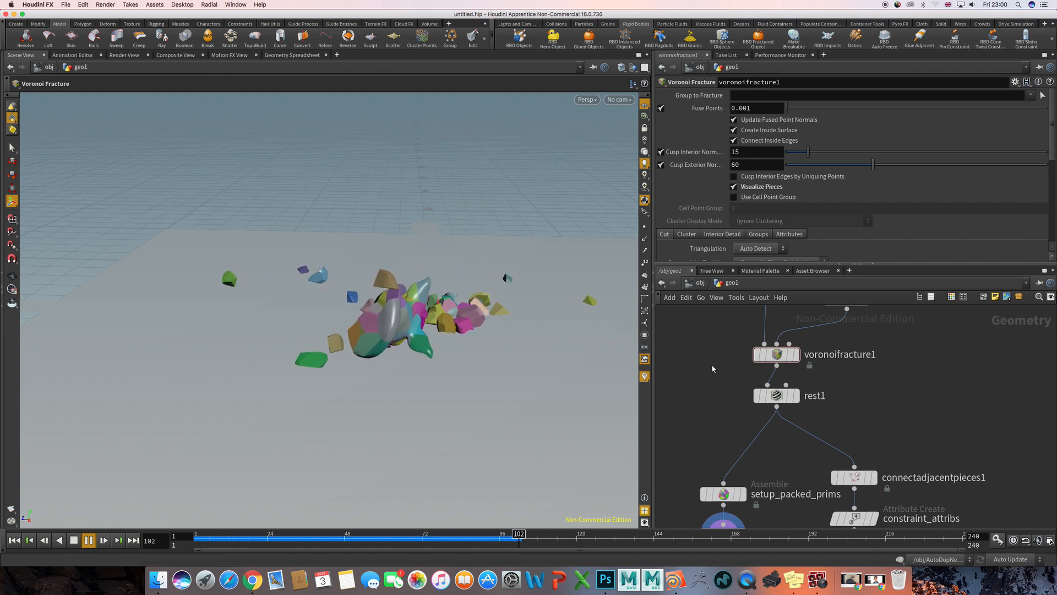
key(Up)
- Examine the coloured fracture pieces from several angles, then rewind to the first frame and view the head above the ground plane
alt+drag(364, 338, 308, 332)
alt+right_drag(308, 332, 367, 331)
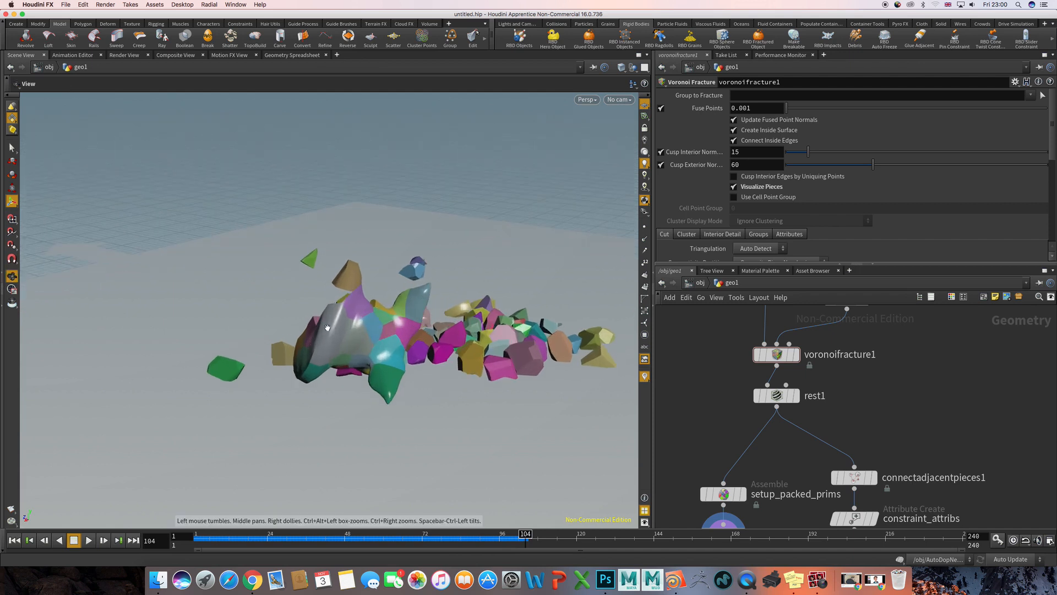
alt+drag(416, 341, 513, 315)
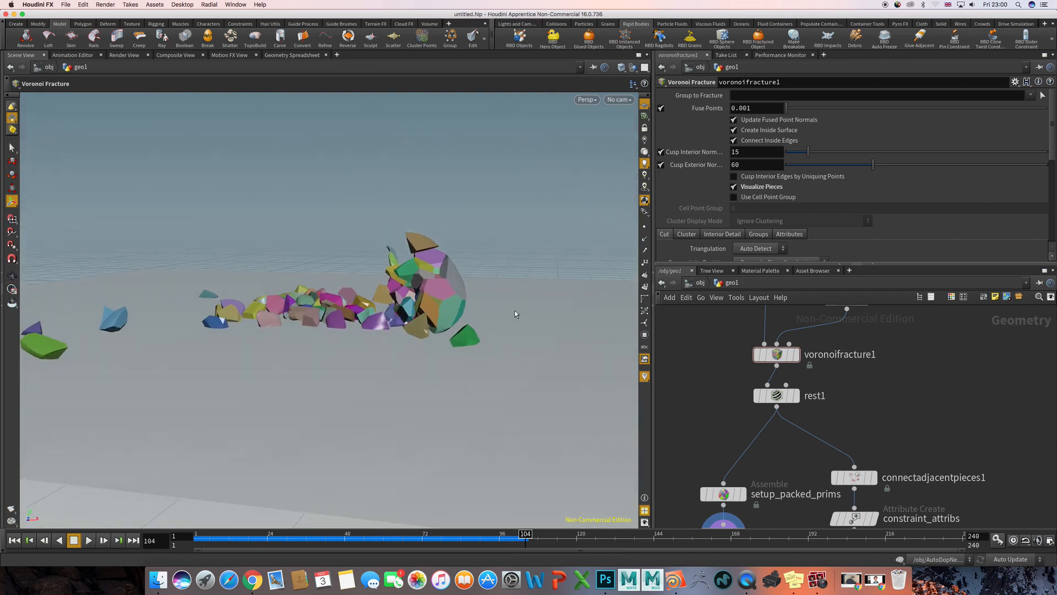
alt+right_drag(514, 312, 331, 284)
alt+drag(330, 283, 315, 309)
alt+right_drag(314, 308, 321, 293)
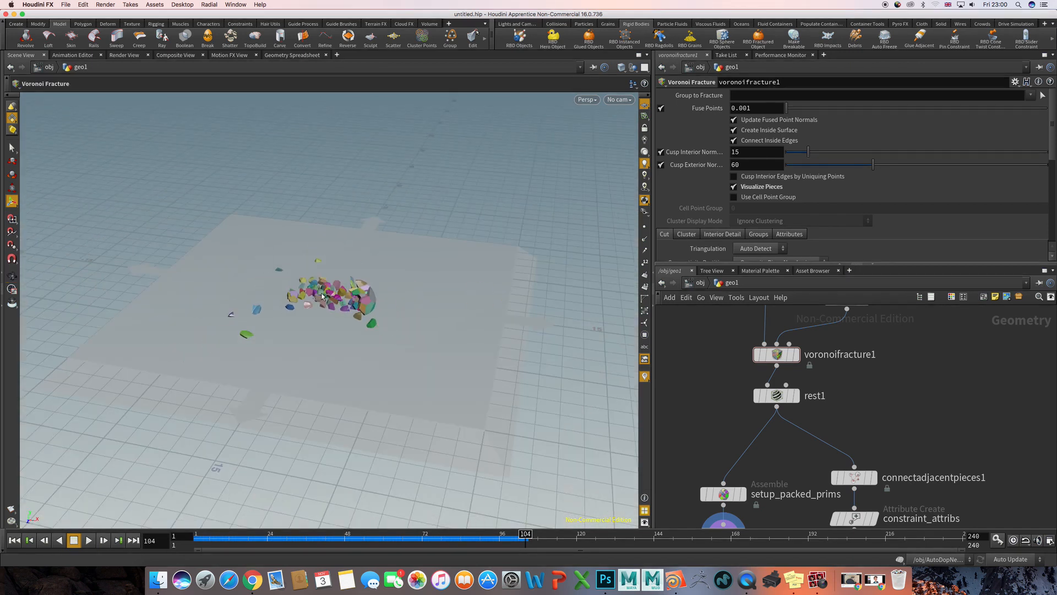
key(ctrl+Up)
alt+middle_drag(352, 275, 361, 343)
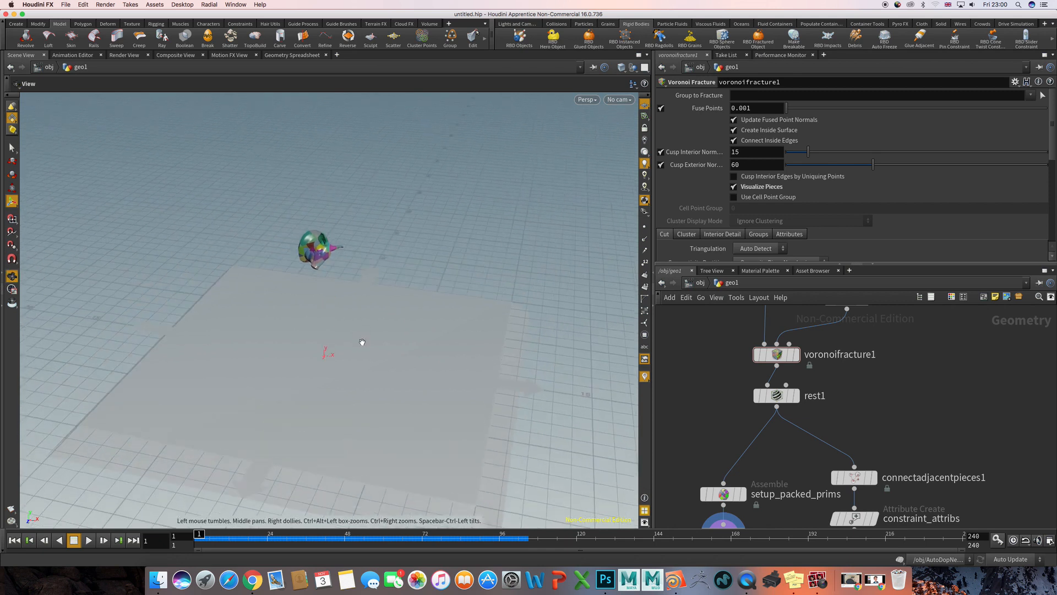
alt+drag(361, 343, 383, 300)
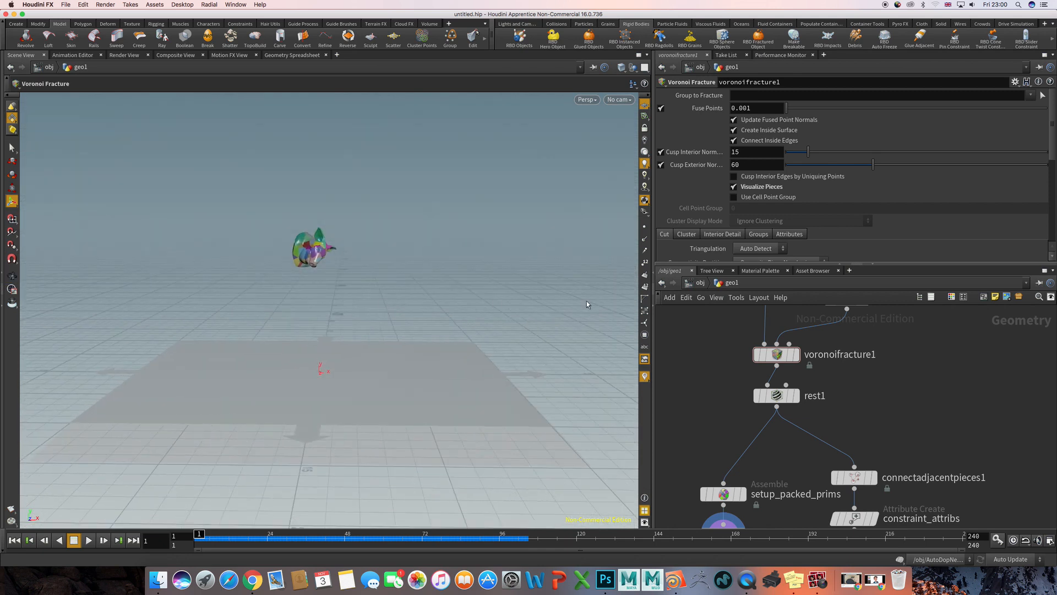
- Return to the object level and add a Box object above geo1 in the network
key(u)
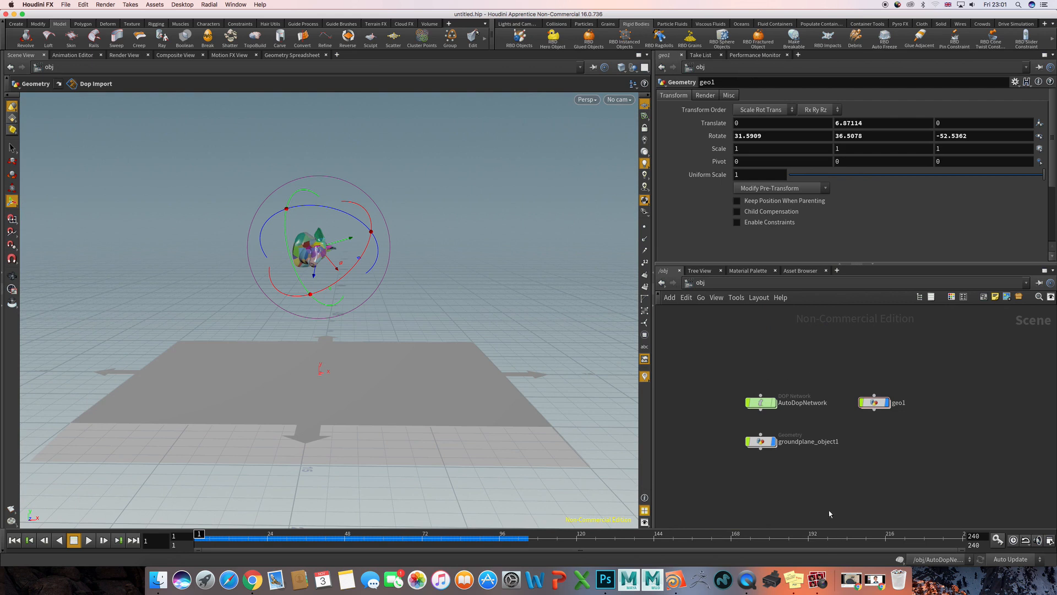
middle_drag(847, 365, 803, 361)
key(Tab)
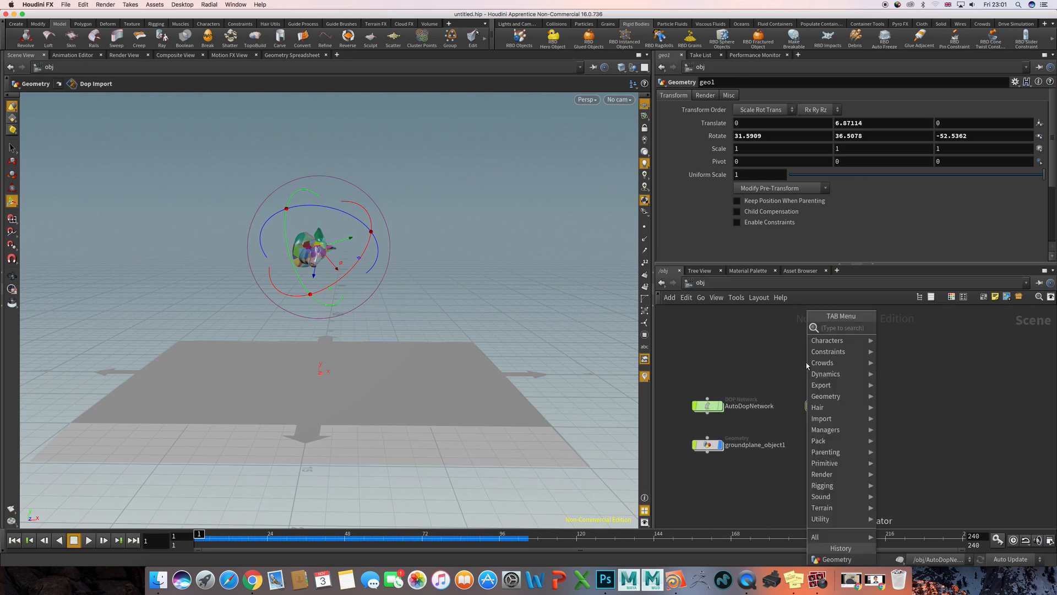
text(bo)
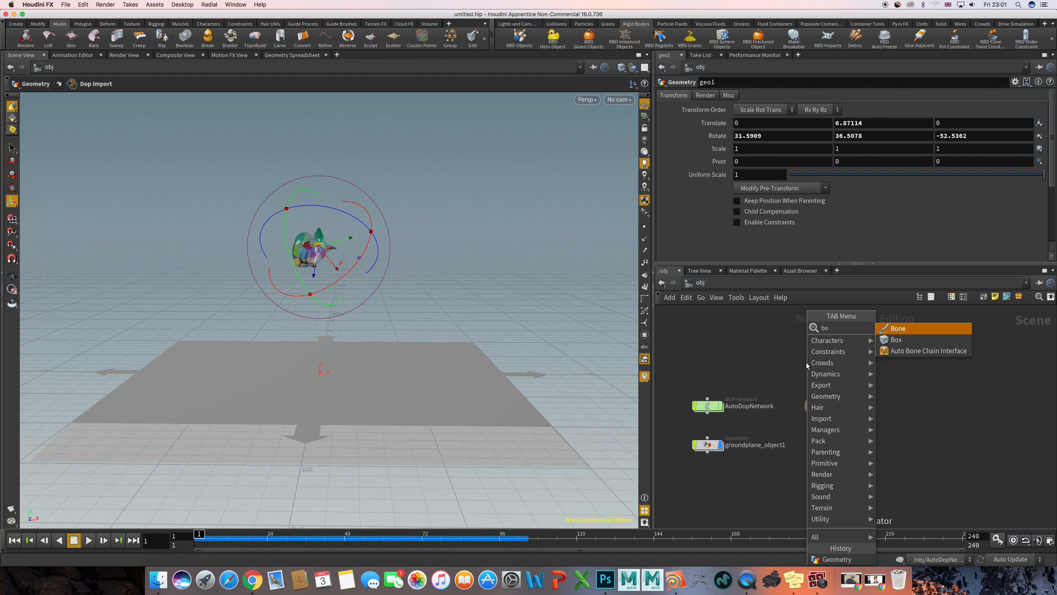
key(Down)
key(Return)
click(804, 364)
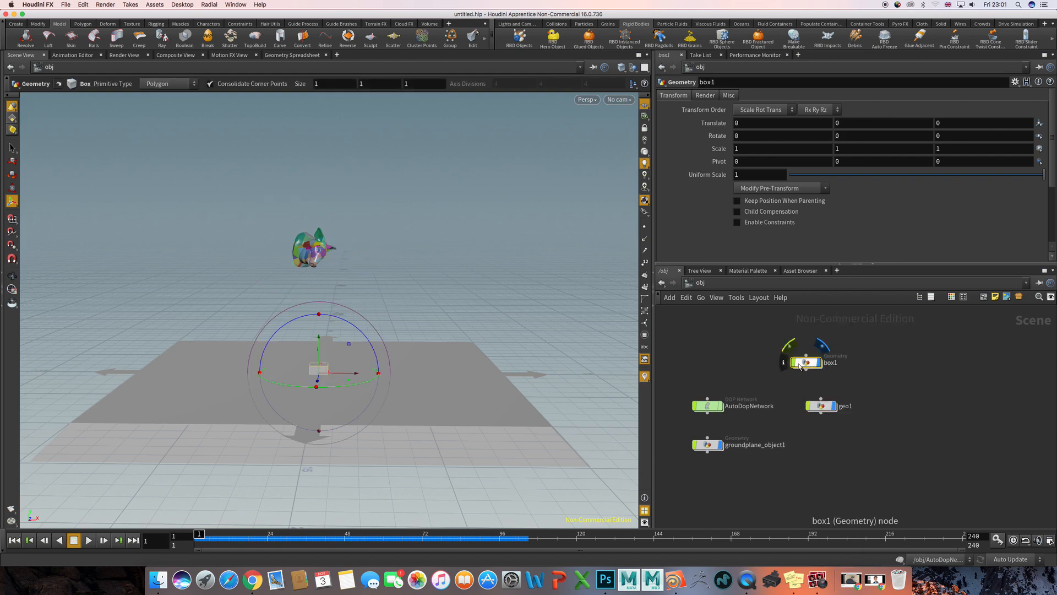
- Inside the box object, add a Transform node, wire box1 into it and display its result
double_click(805, 363)
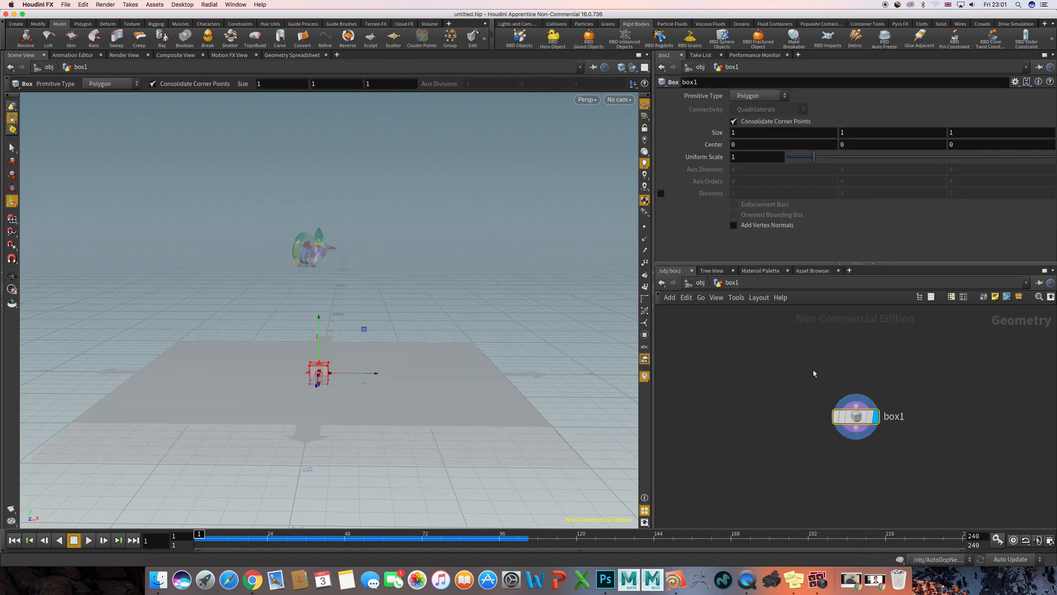
key(Tab)
text(tr)
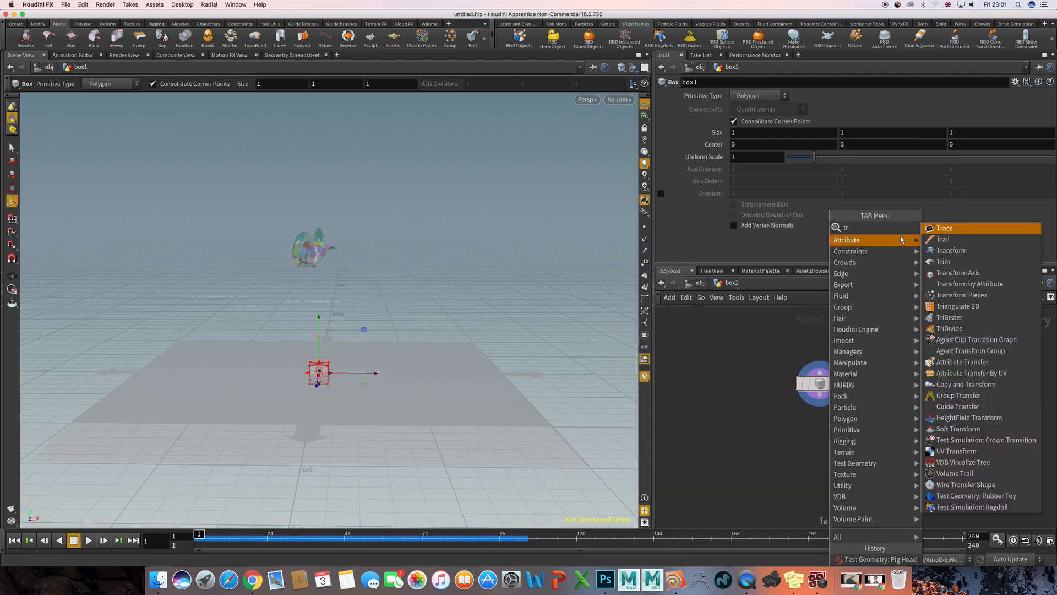
click(960, 251)
click(819, 440)
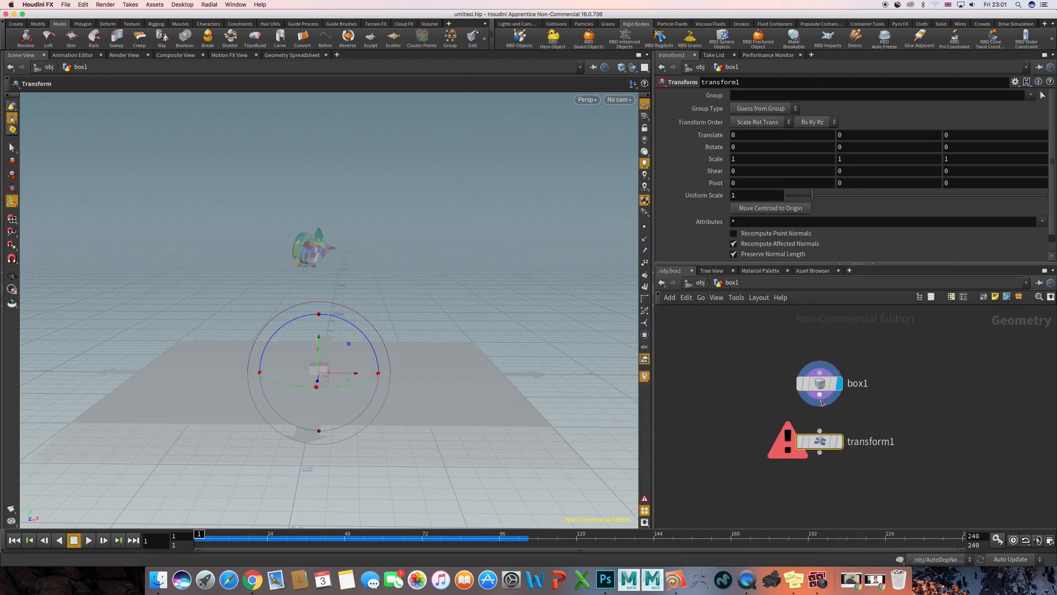
click(819, 428)
click(820, 429)
click(838, 441)
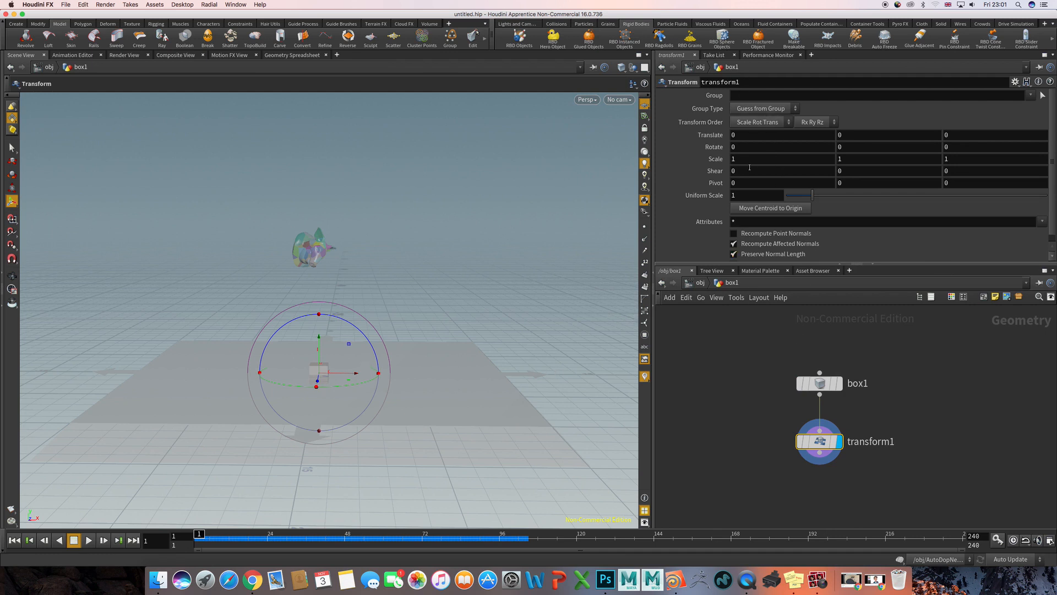
- Set the Transform node's scale to 5, 0.2 and 5 to flatten the box into a slab
click(773, 159)
text(5)
key(Tab)
key(Tab)
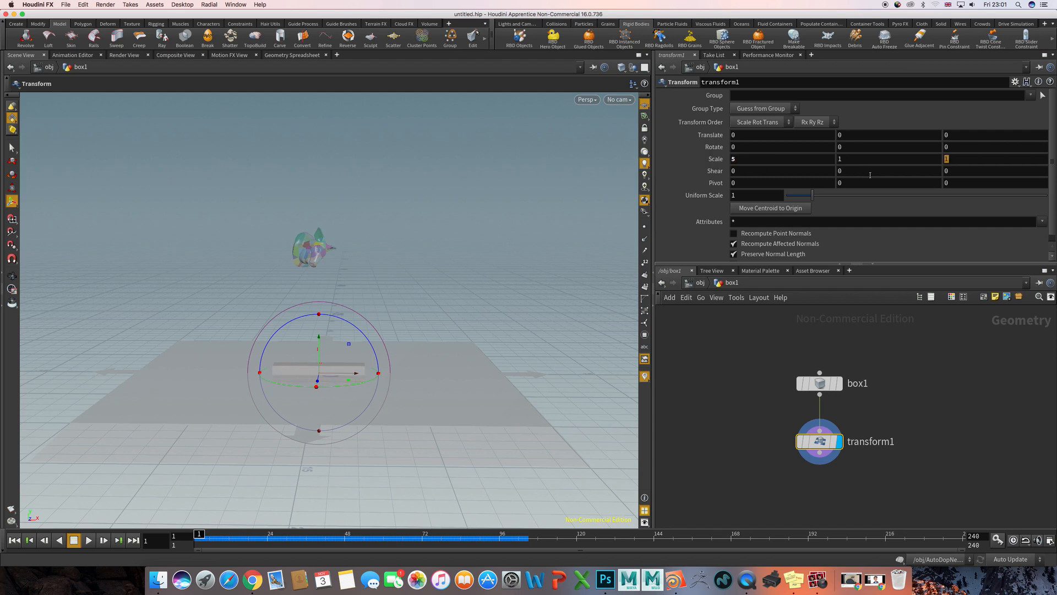
key(shift+Tab)
text(0.2)
key(Tab)
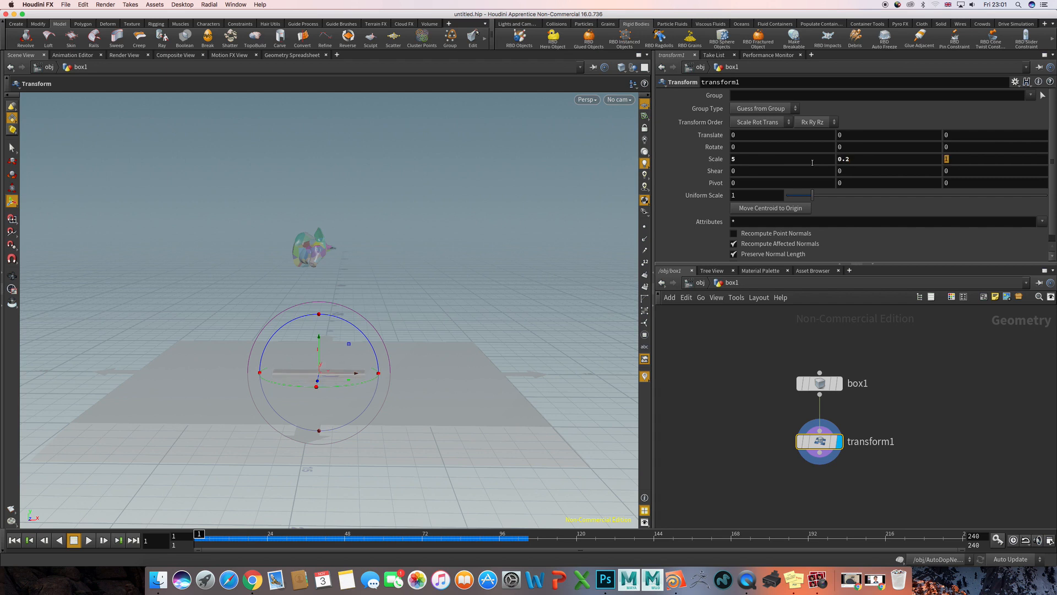
text(5)
key(Return)
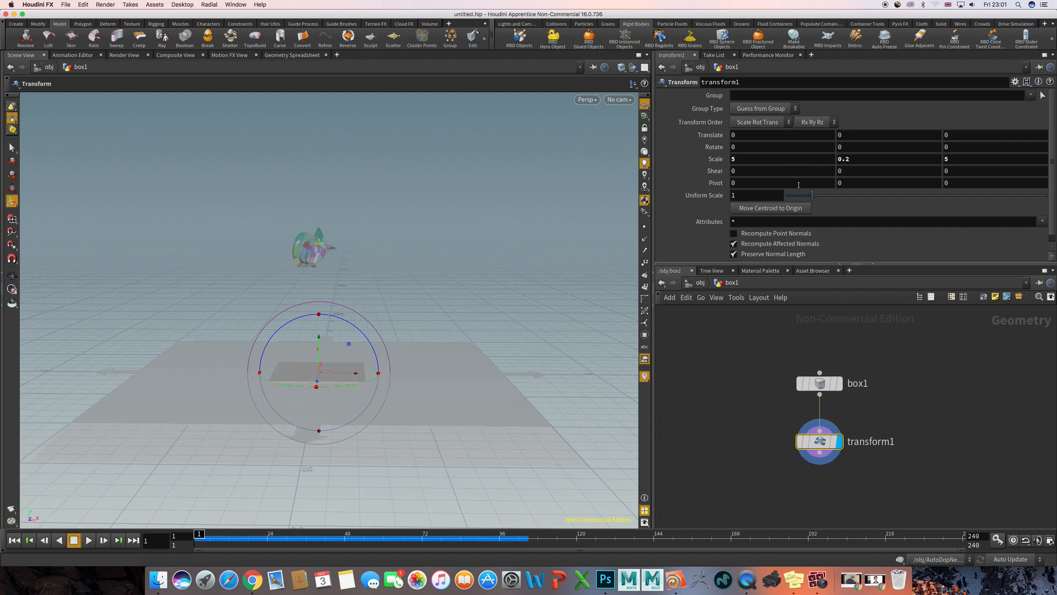
- Raise the slab and shift it along X beneath the pig head, to a translate of about 1.80, 2.96, 0
click(754, 344)
drag(321, 345, 319, 269)
drag(359, 315, 394, 313)
drag(353, 278, 354, 287)
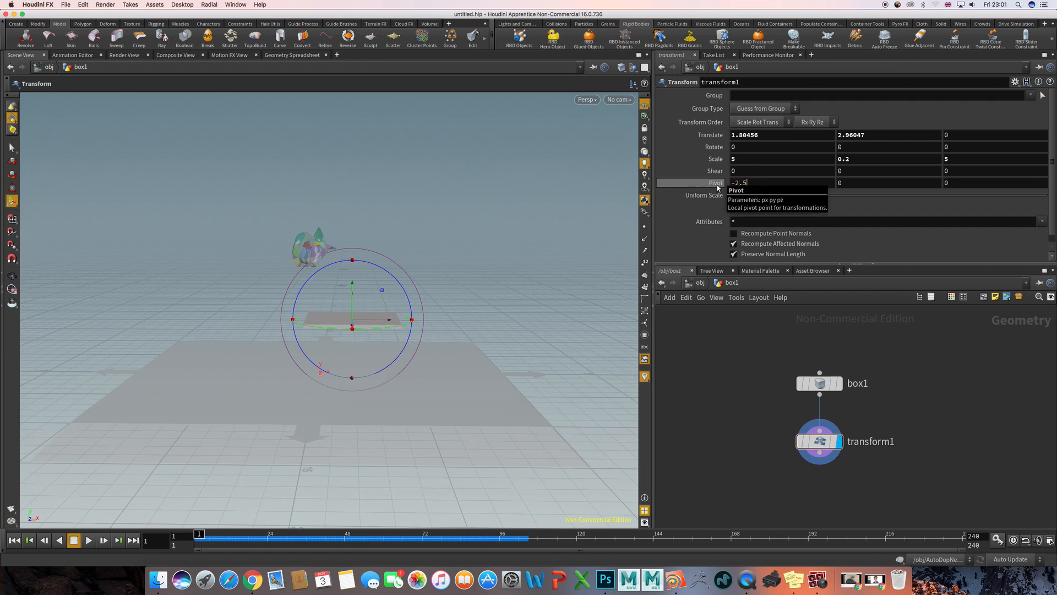
- Set the Transform node's X pivot to -2.5 and reset its scale to 1 on all axes
key(Return)
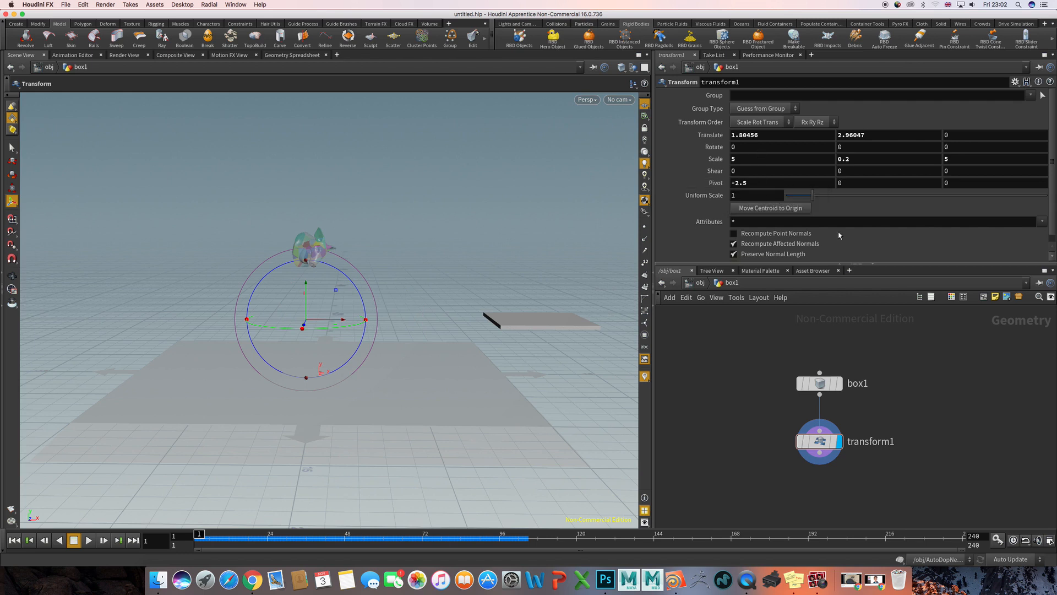
click(748, 159)
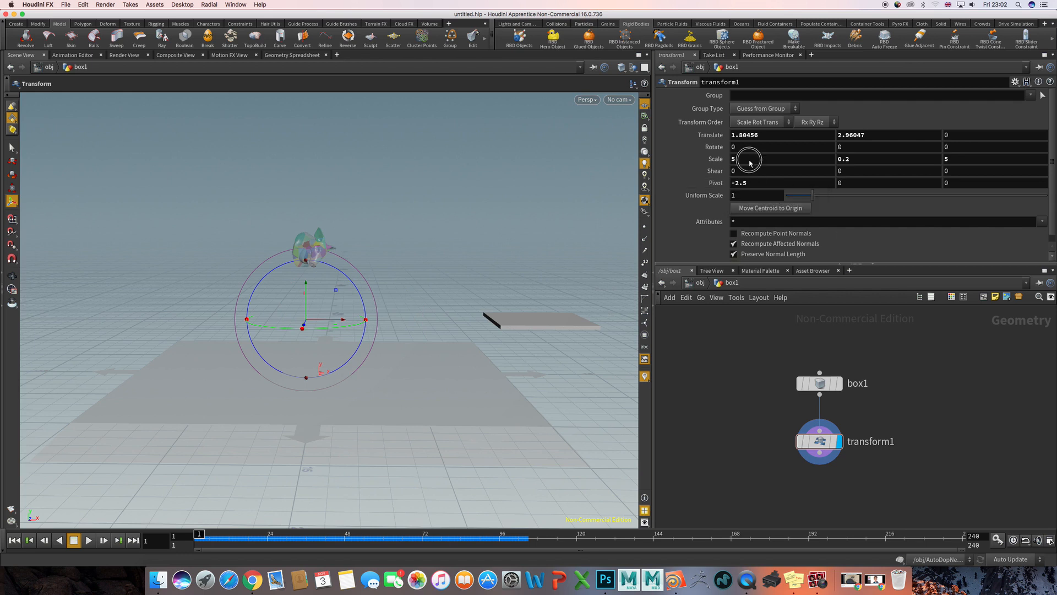
ctrl+middle_click(702, 159)
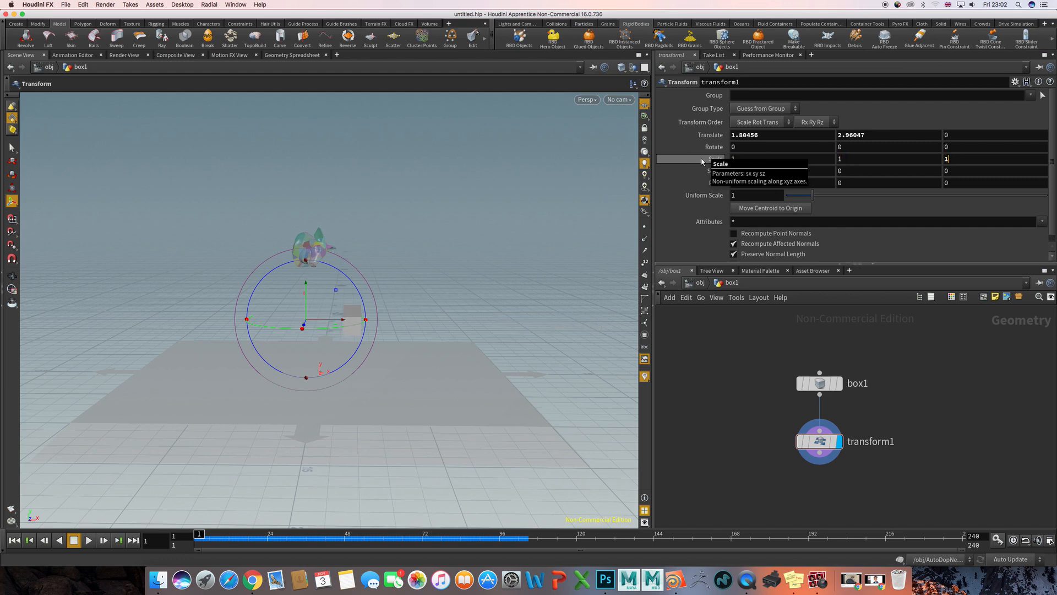
- Set the size of the box1 node to 5, 0.2 and 5 to make a flat slab
click(821, 384)
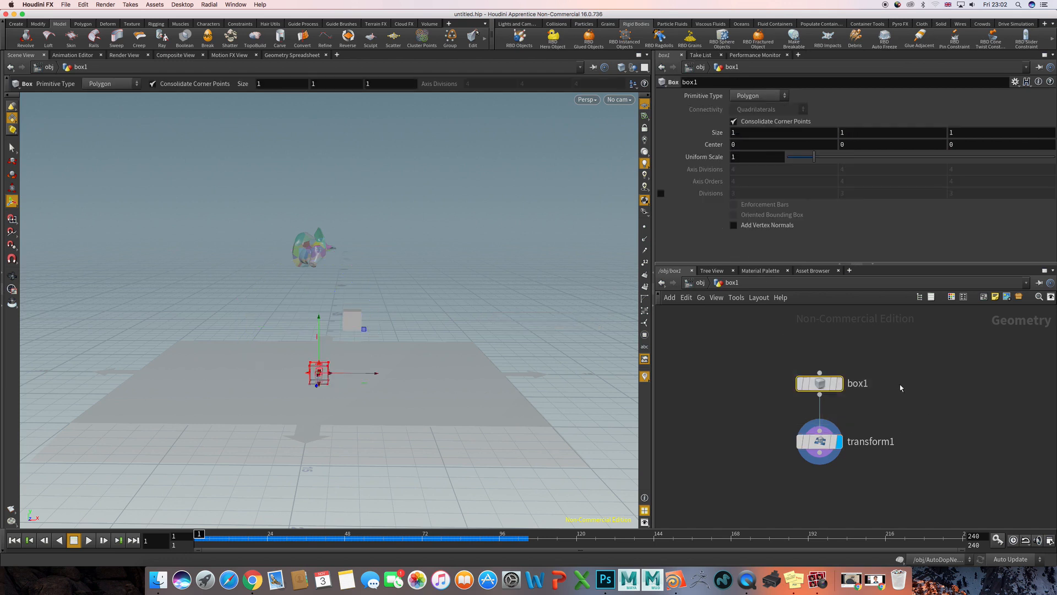
drag(749, 133, 695, 134)
text(5)
key(Tab)
text(0.2)
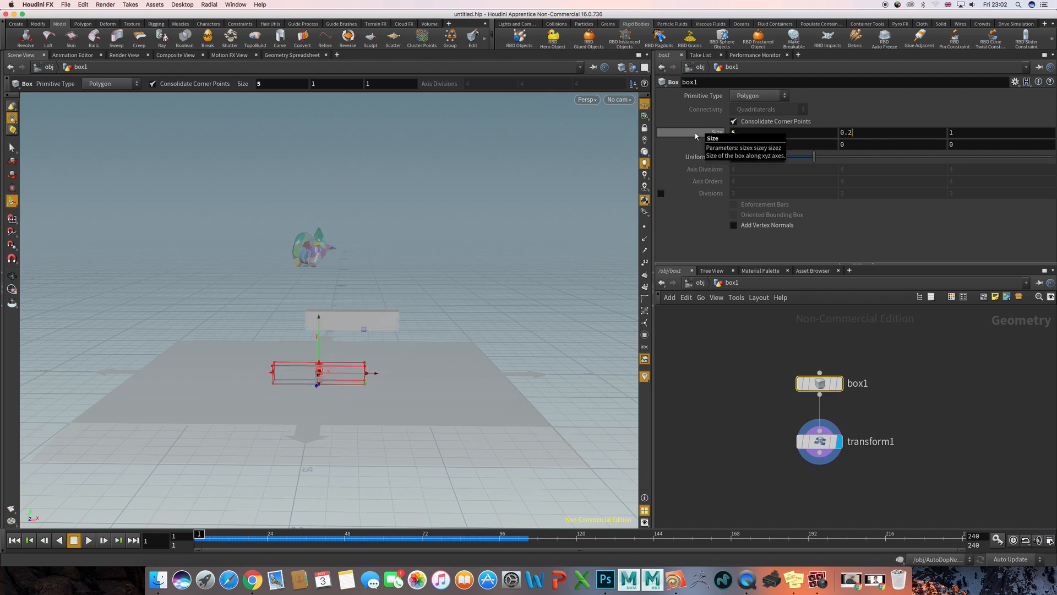
key(Tab)
text(5)
key(Return)
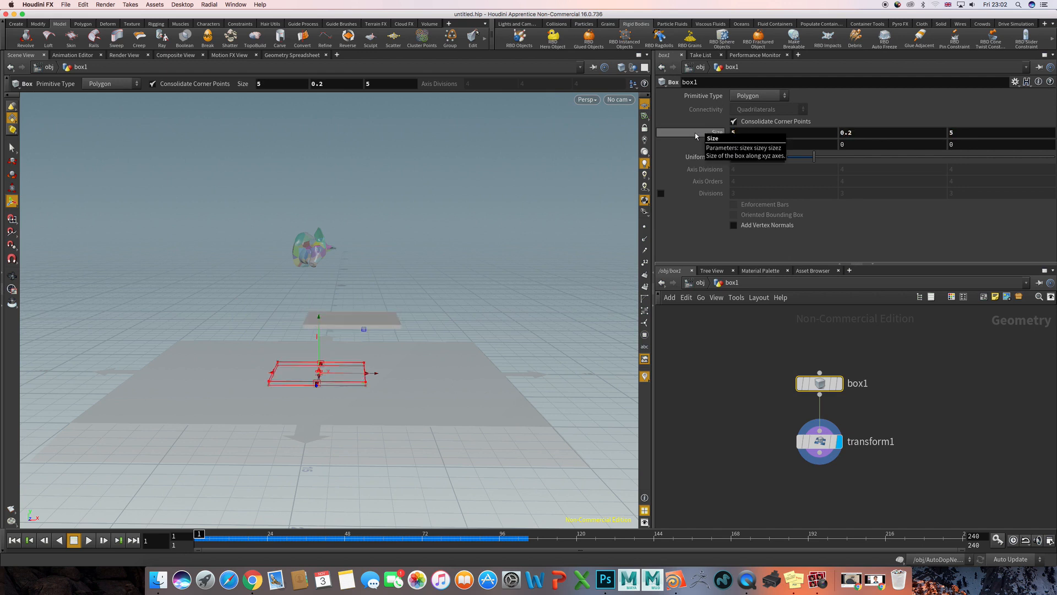
- Select the Transform node, try rotating the slab about Z by about 36 degrees, and reset its Z rotation to 0
click(744, 362)
drag(780, 429, 861, 467)
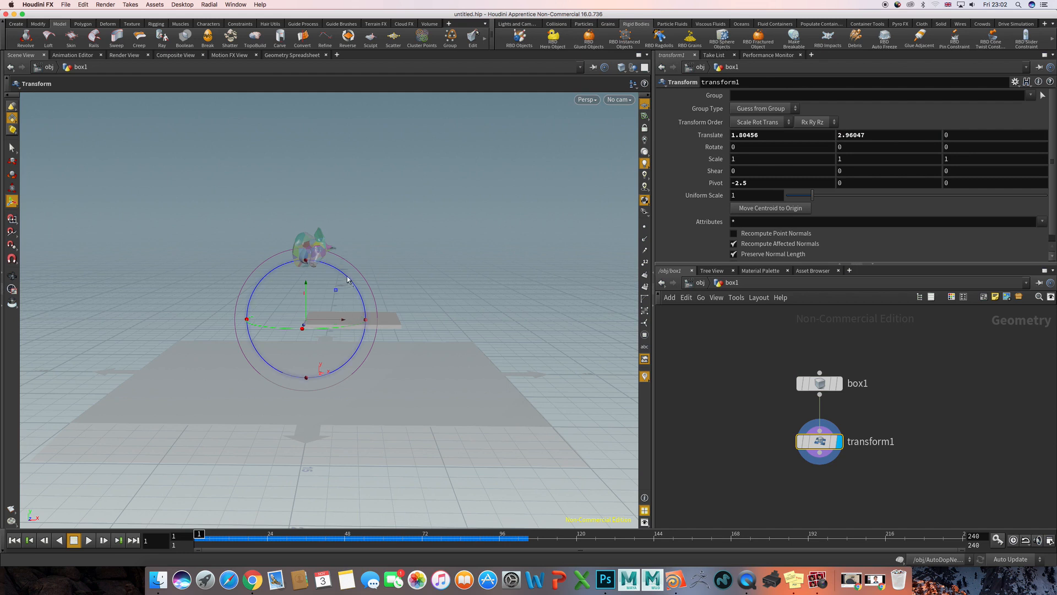
drag(347, 280, 329, 207)
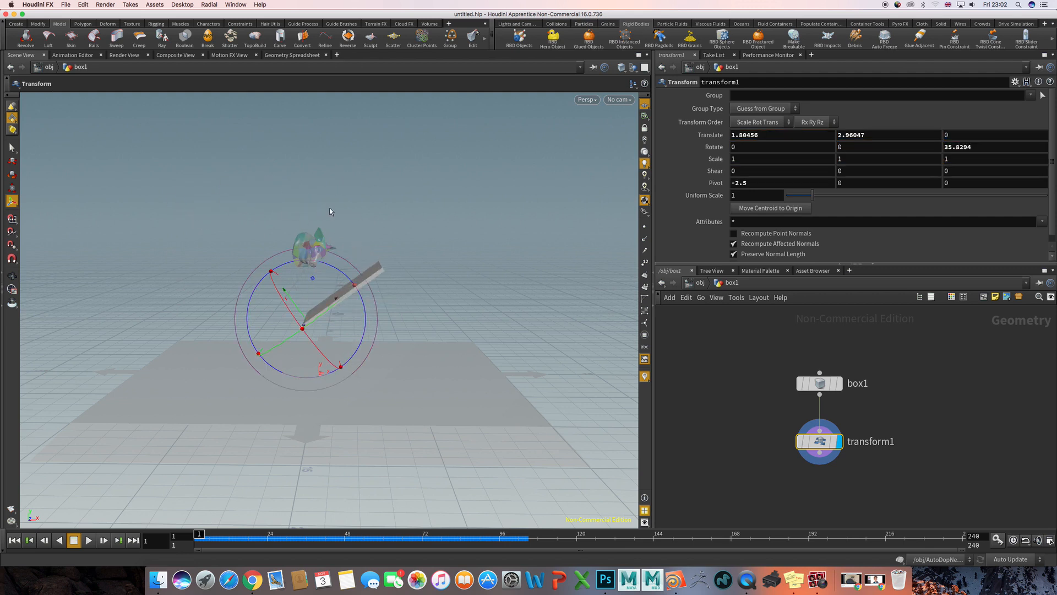
click(990, 150)
text(0)
key(Return)
click(955, 149)
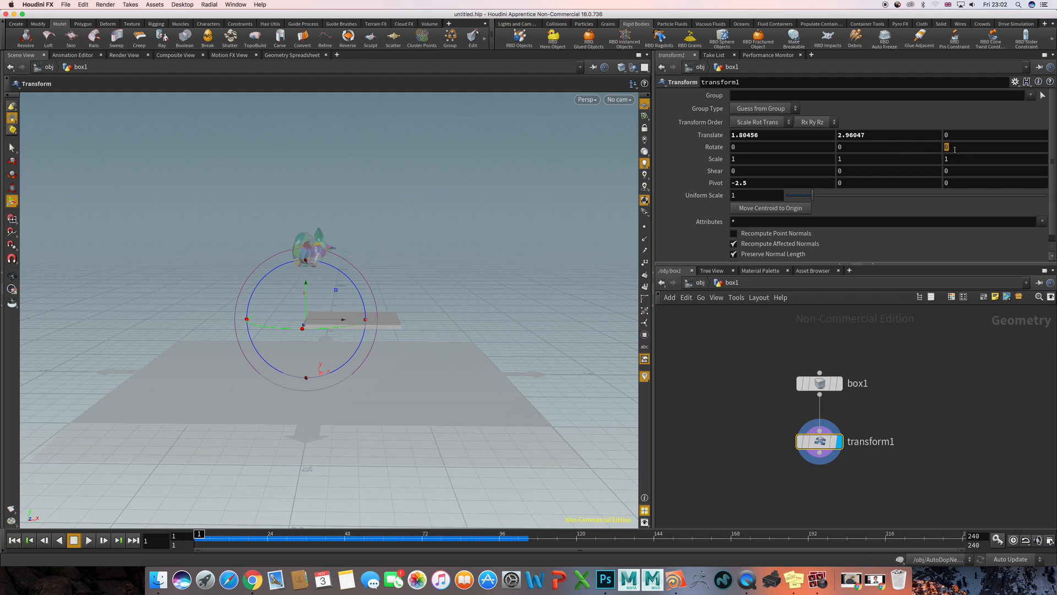
text(@Frame)
key(Return)
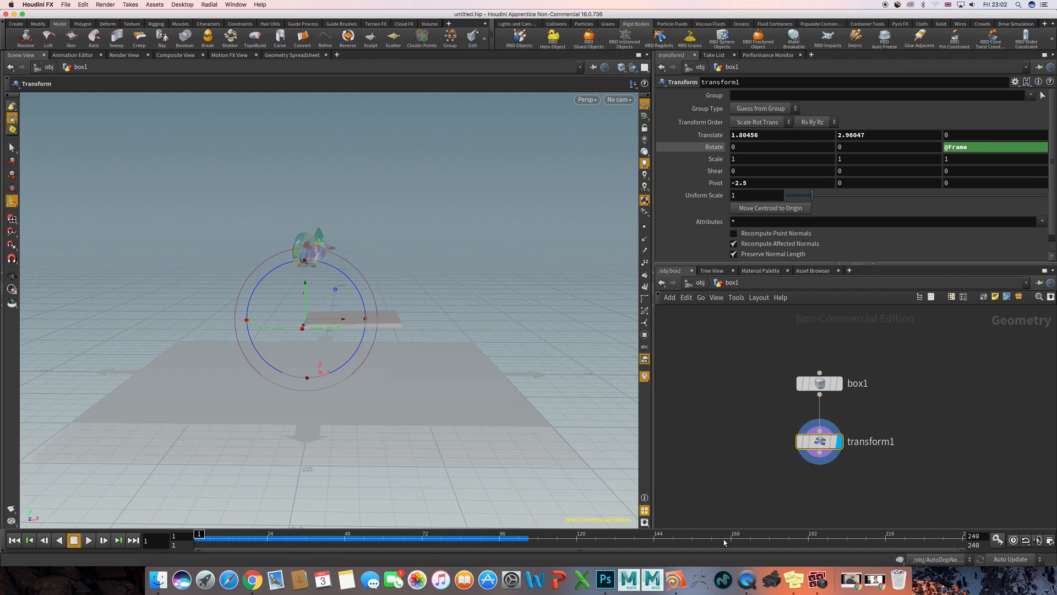
click(972, 147)
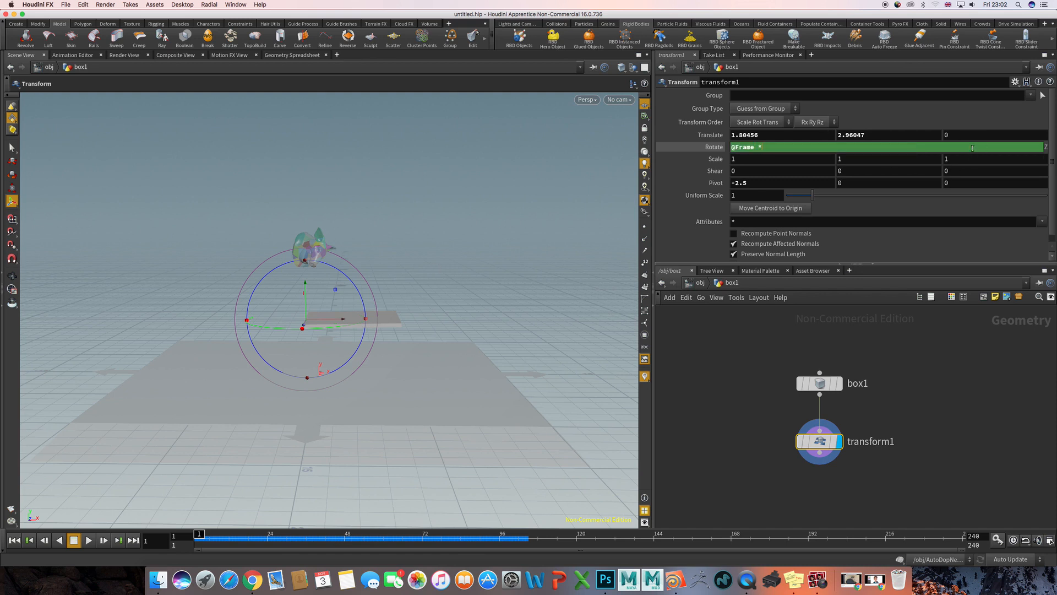
text(*25)
key(Return)
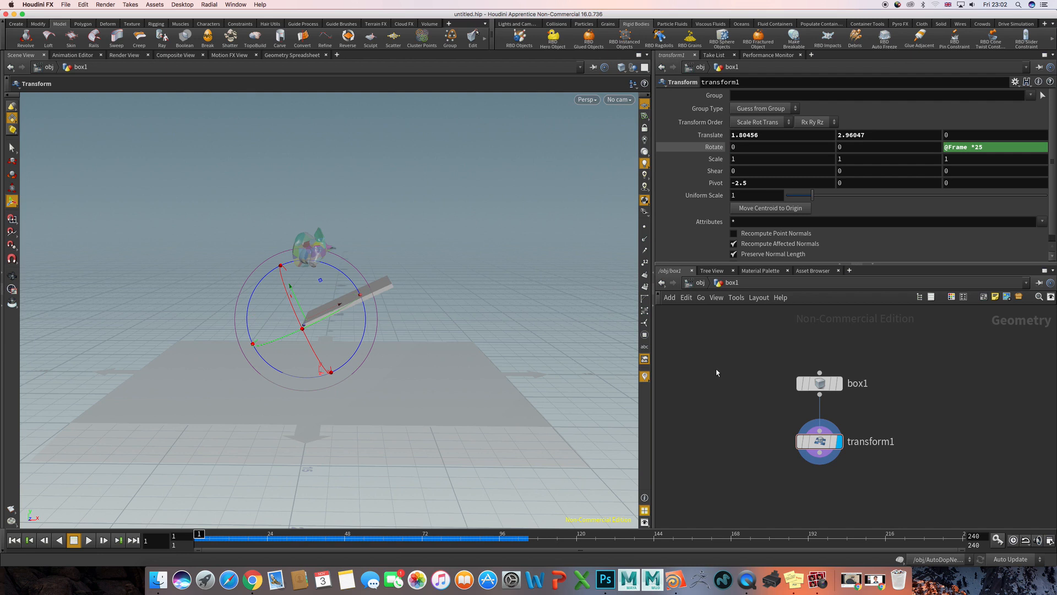
key(Up)
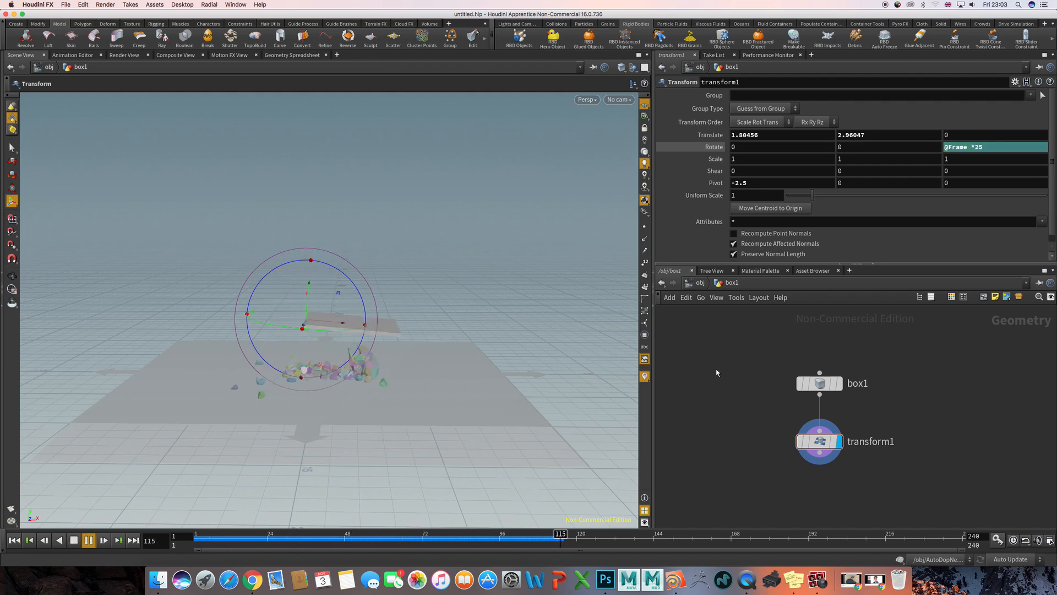
key(ctrl+Up)
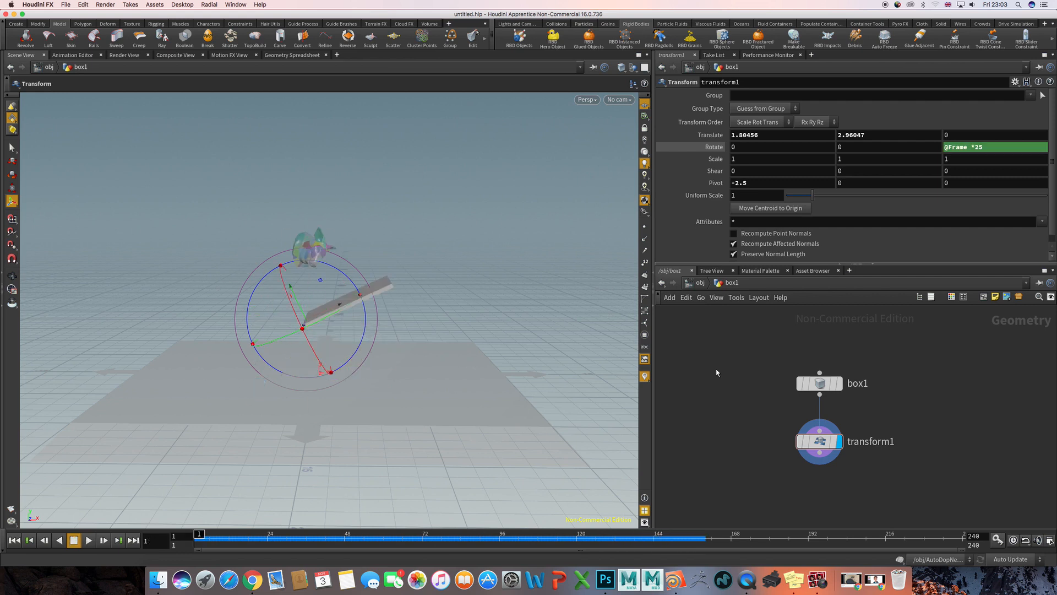
- Return to the object level, select the box1 object and make it a static collision object
click(700, 282)
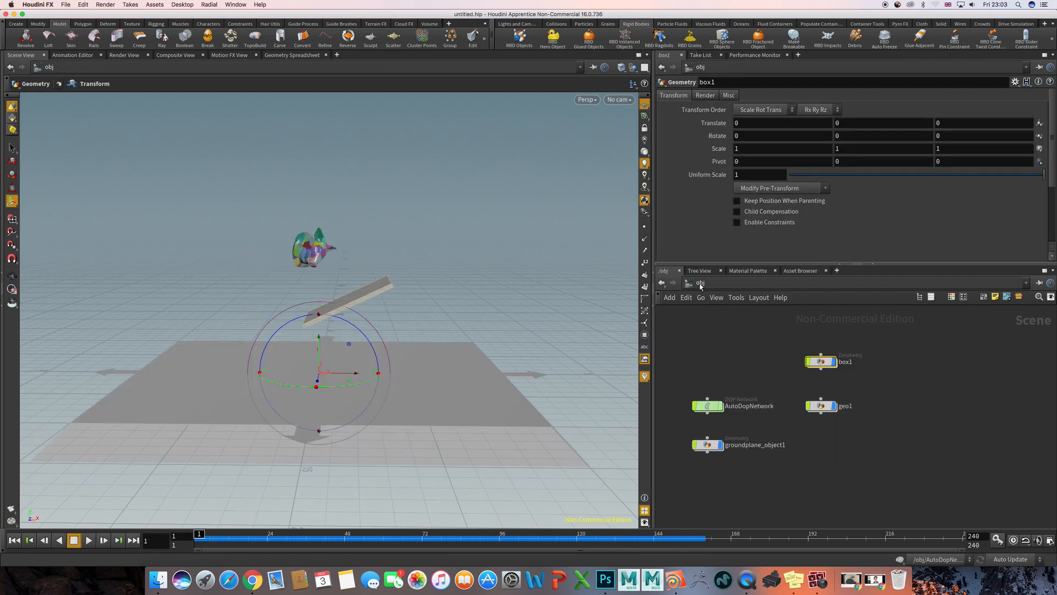
drag(770, 356, 853, 379)
click(556, 24)
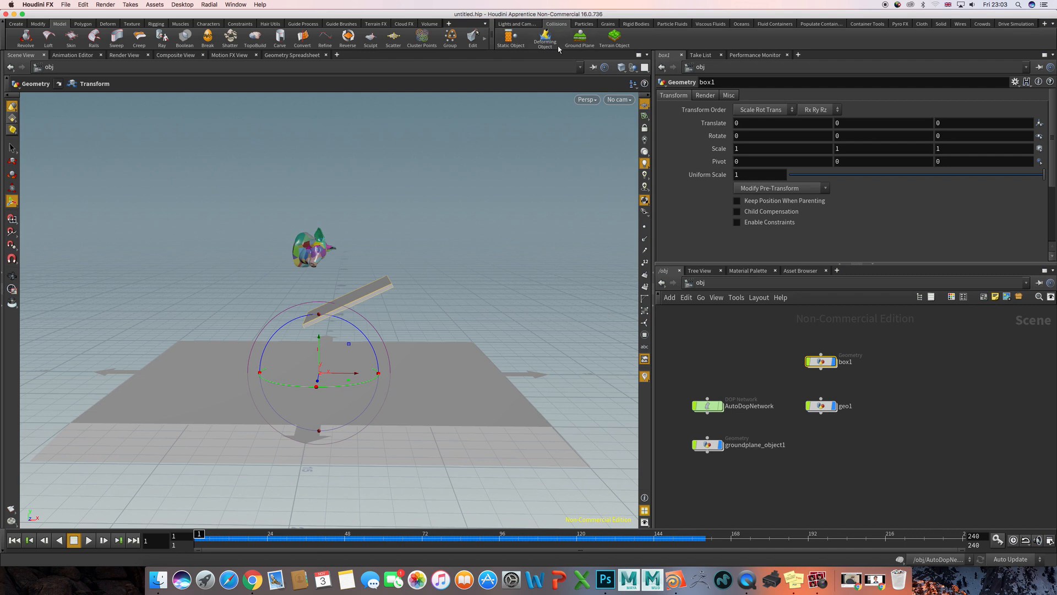
click(515, 42)
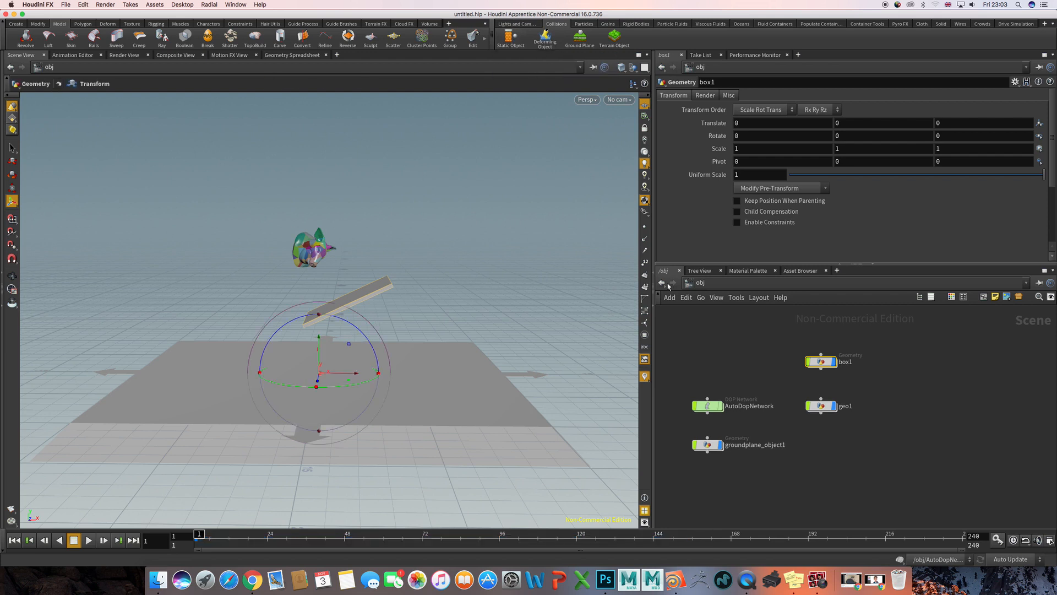
- Play the simulation twice to check how the pig head collides with the spinning slab, rewinding each time
click(707, 344)
key(Up)
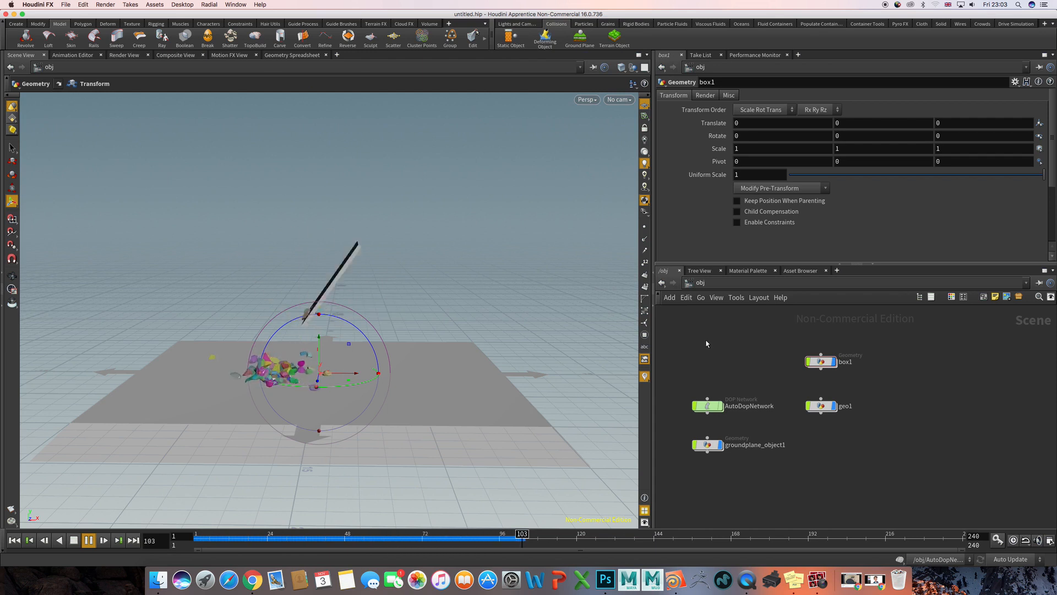
key(ctrl+Up)
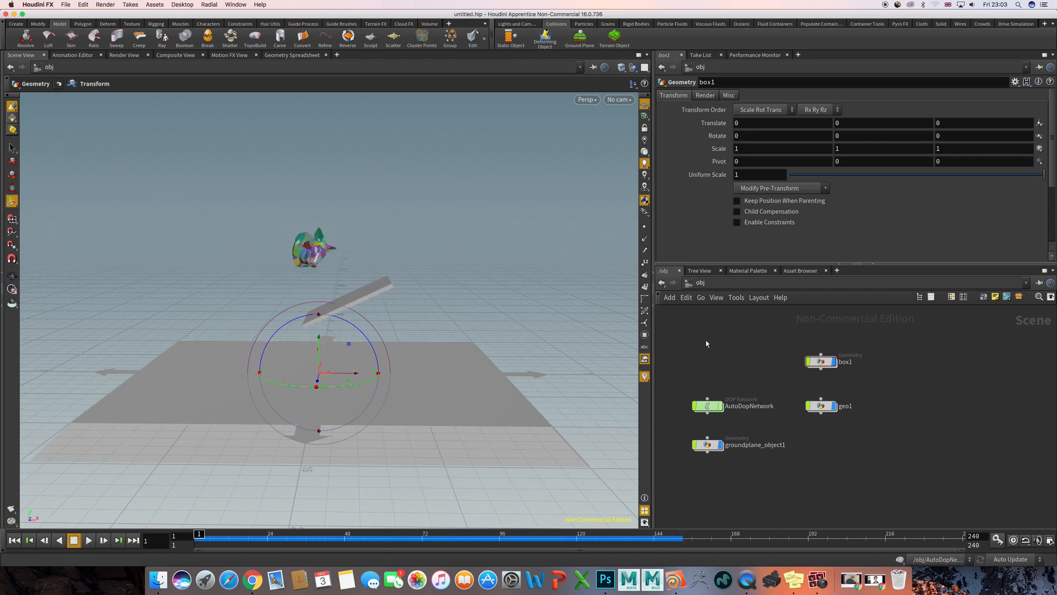
key(Up)
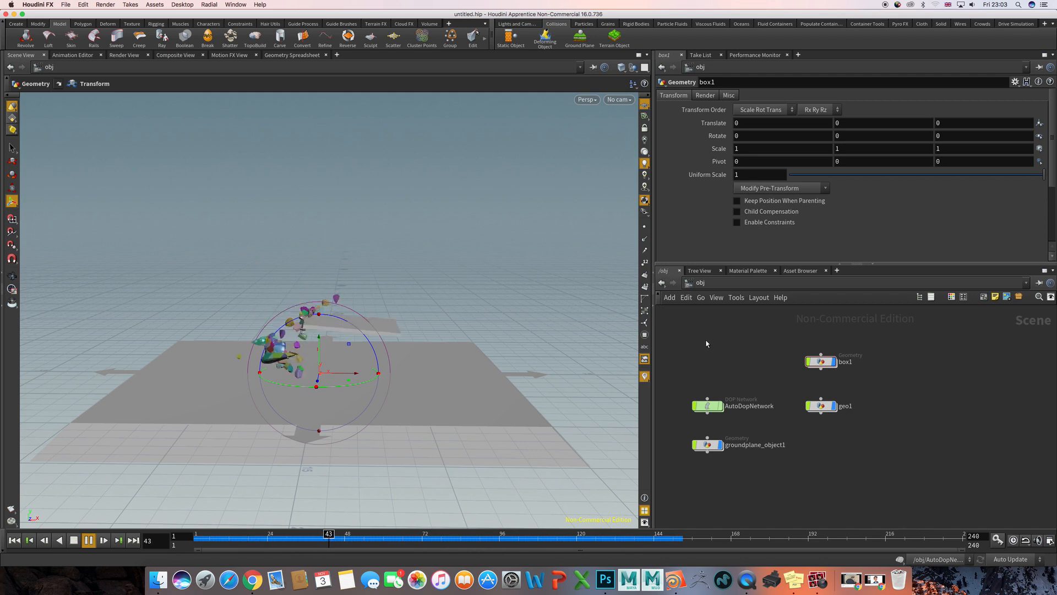
key(ctrl+Up)
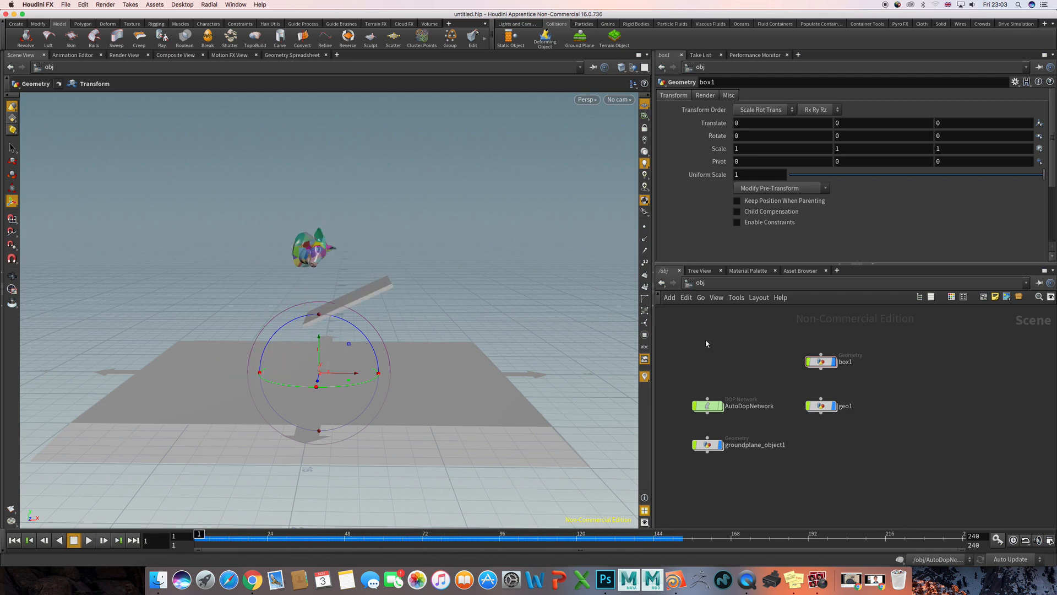
- Inside AutoDopNetwork, select the box1 static object and place it beside the ground plane node to show its parameters
double_click(709, 407)
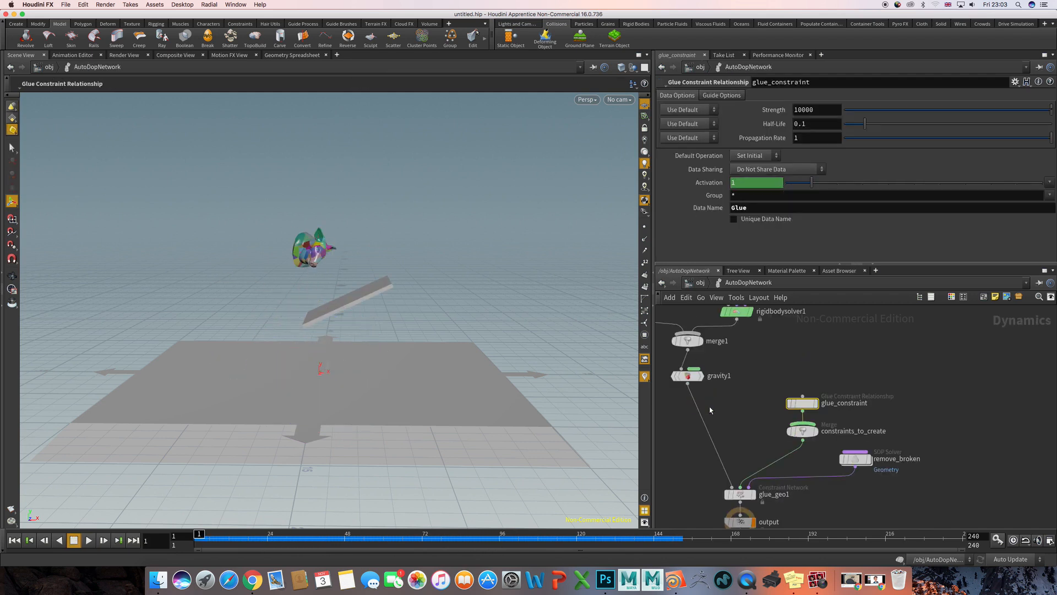
click(755, 398)
middle_drag(748, 359, 814, 415)
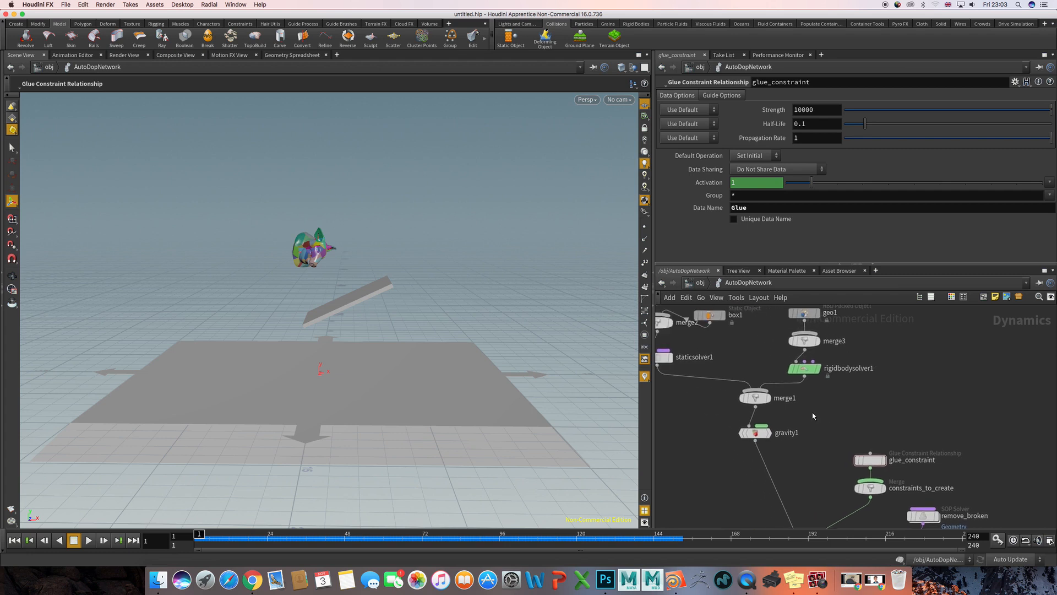
scroll(814, 410, down, 4)
middle_drag(774, 368, 804, 413)
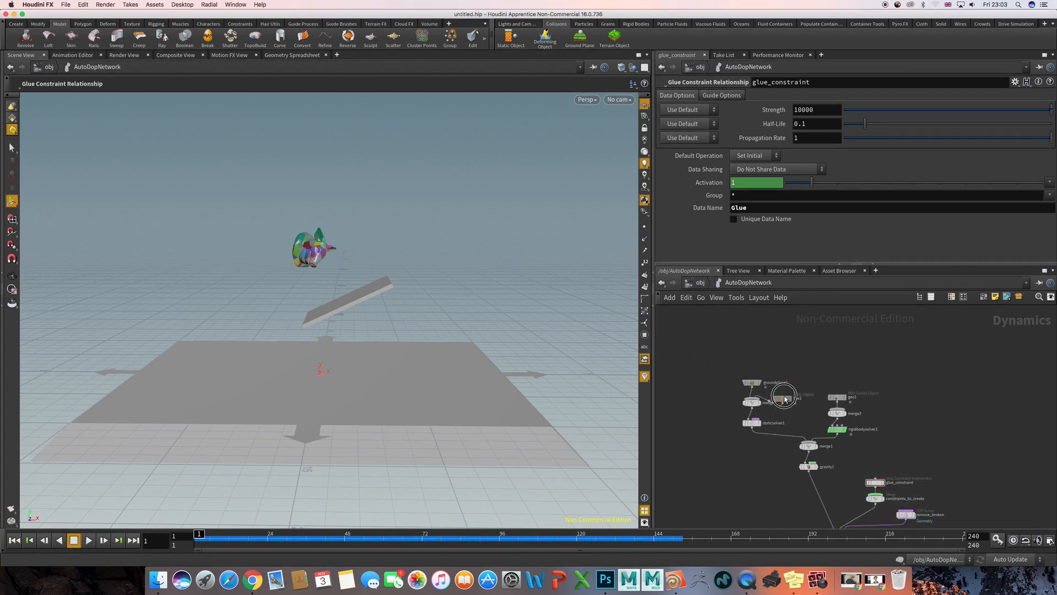
drag(783, 401, 788, 384)
click(787, 384)
scroll(800, 398, down, 1)
scroll(800, 398, up, 3)
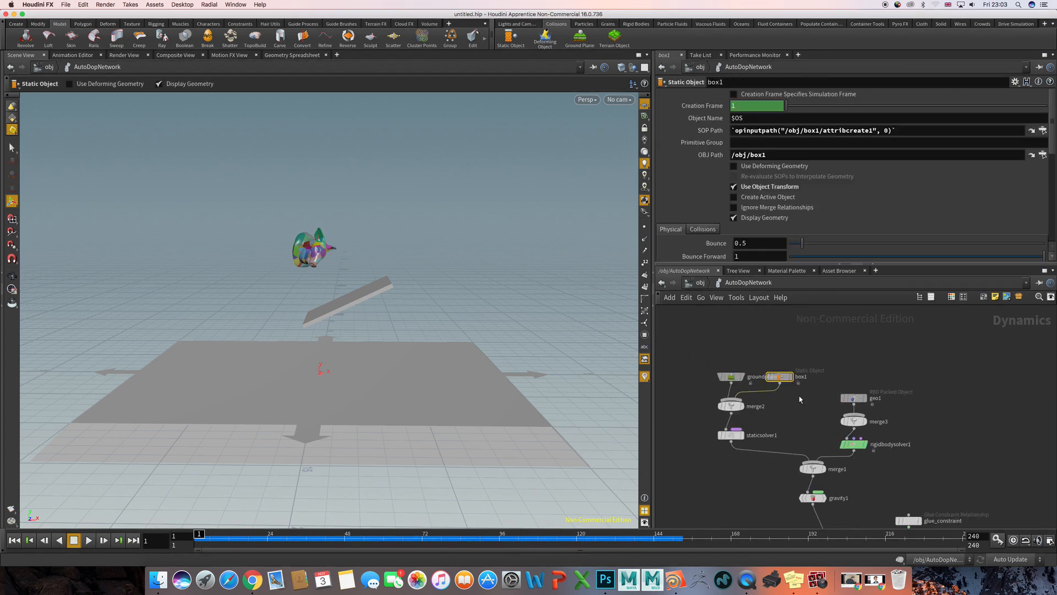
middle_drag(798, 396, 769, 354)
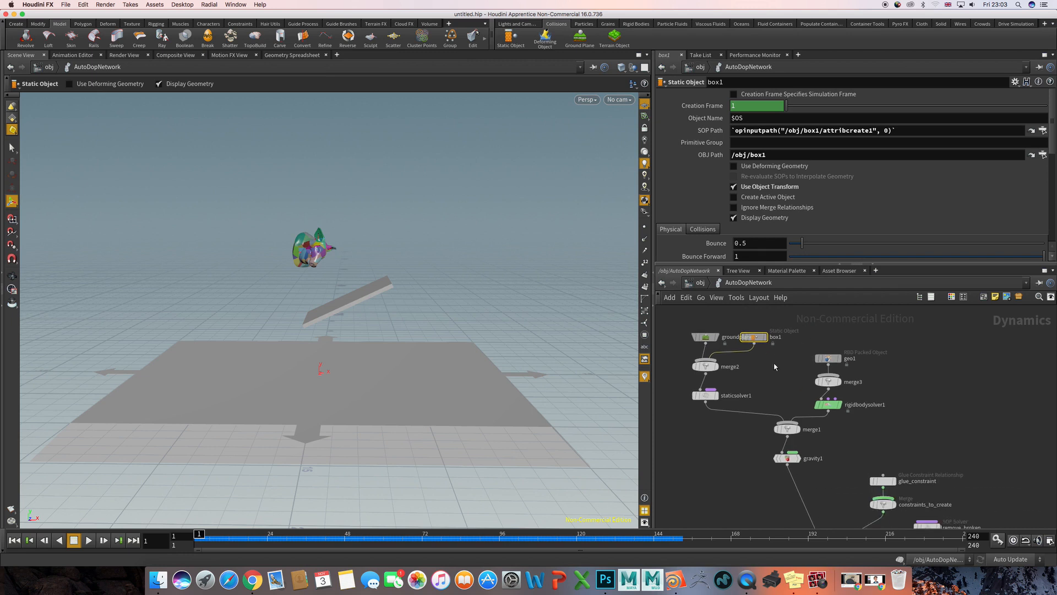
- Play the simulation twice from the first frame to compare the slab's collision object with its animated geometry
key(Up)
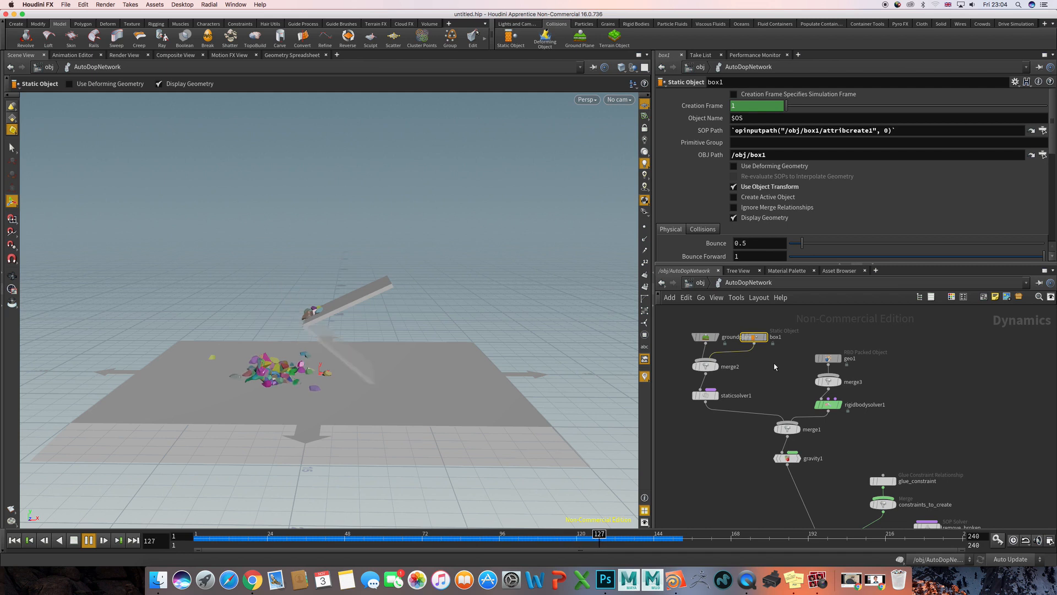
key(ctrl+Up)
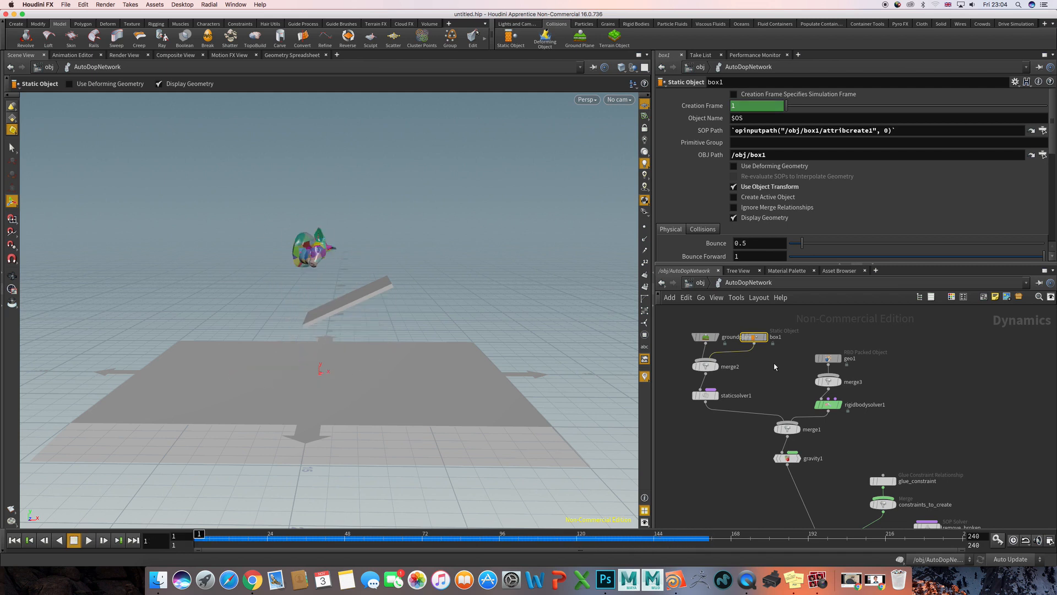
key(Up)
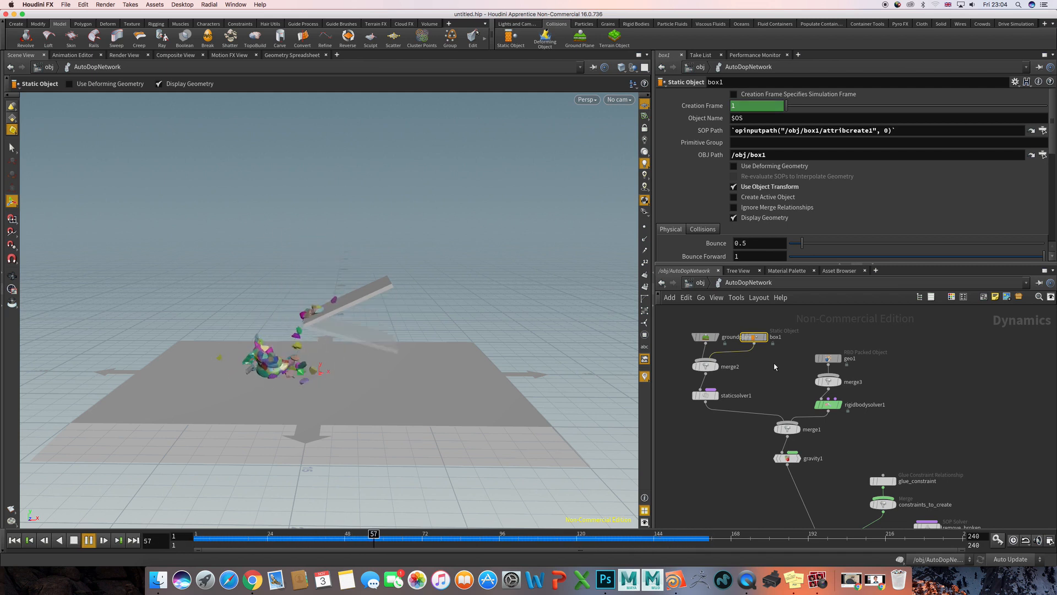
key(ctrl+Up)
- Move the groundplane1 node clear of box1 and enable Use Deforming Geometry on the box1 static object
drag(706, 337, 675, 322)
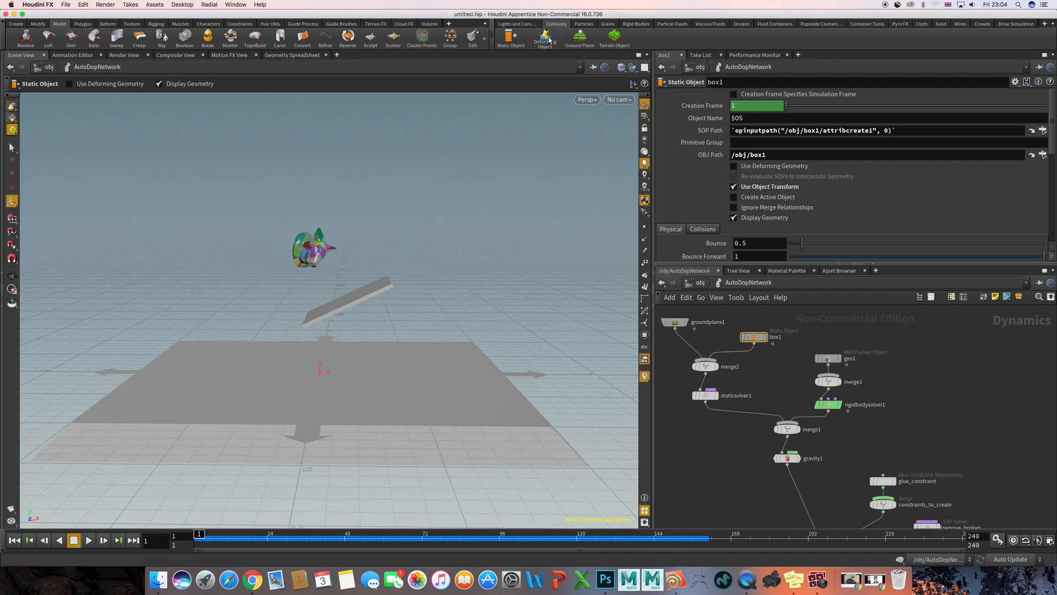
middle_drag(782, 323, 783, 343)
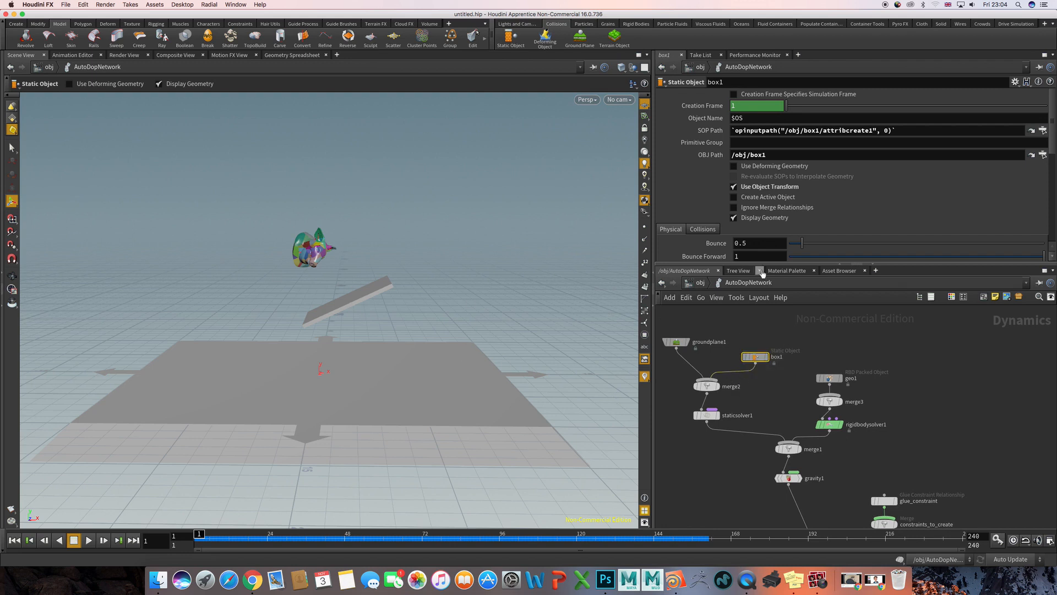
drag(755, 357, 756, 353)
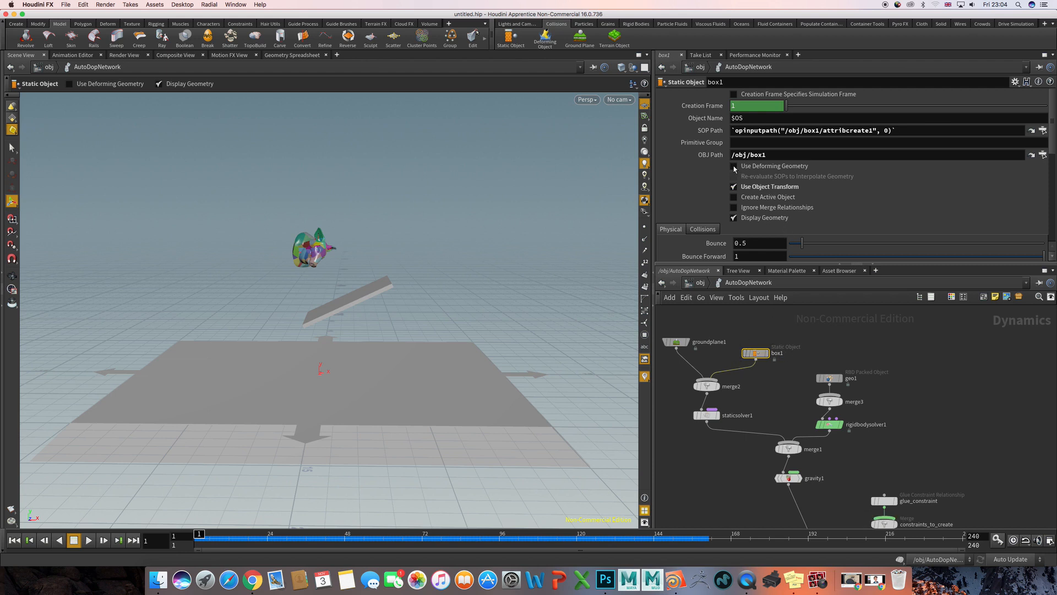
click(734, 166)
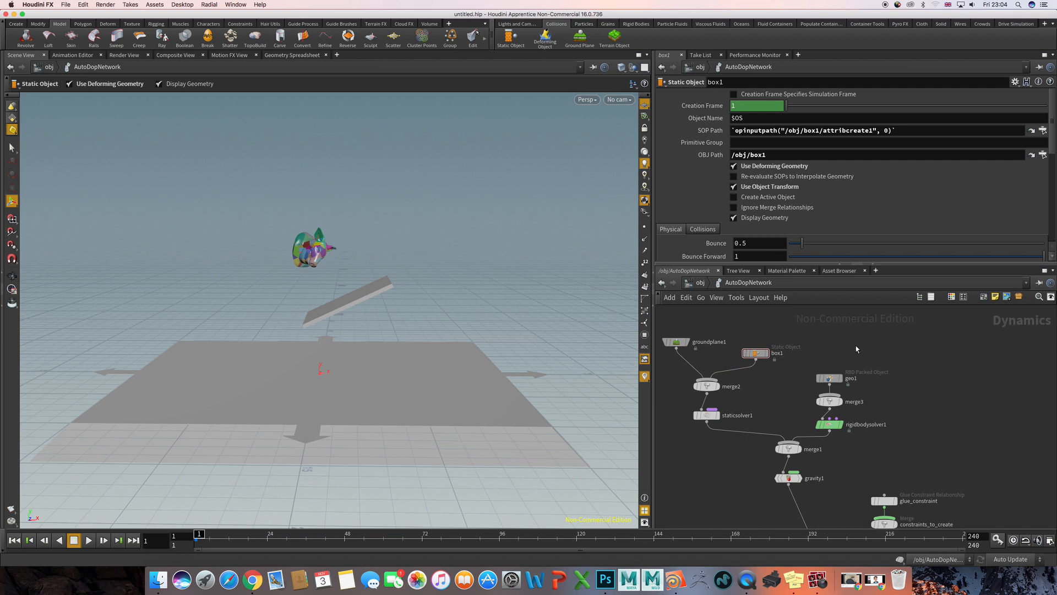
- Replay the simulation from two viewing angles to check the pig head's impact with the rotating slab
key(Up)
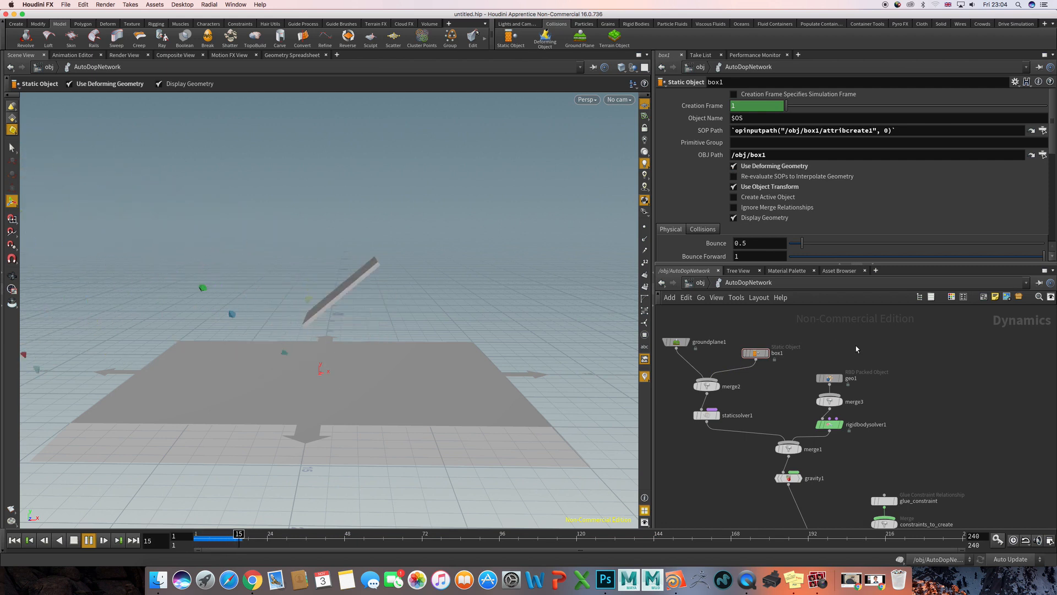
key(ctrl+Up)
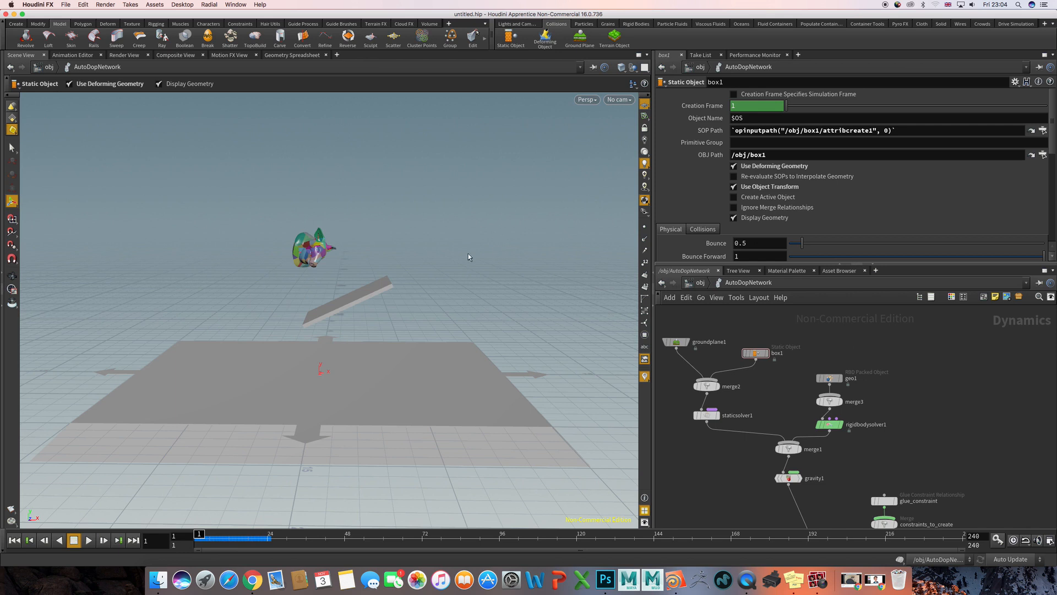
alt+drag(455, 262, 291, 286)
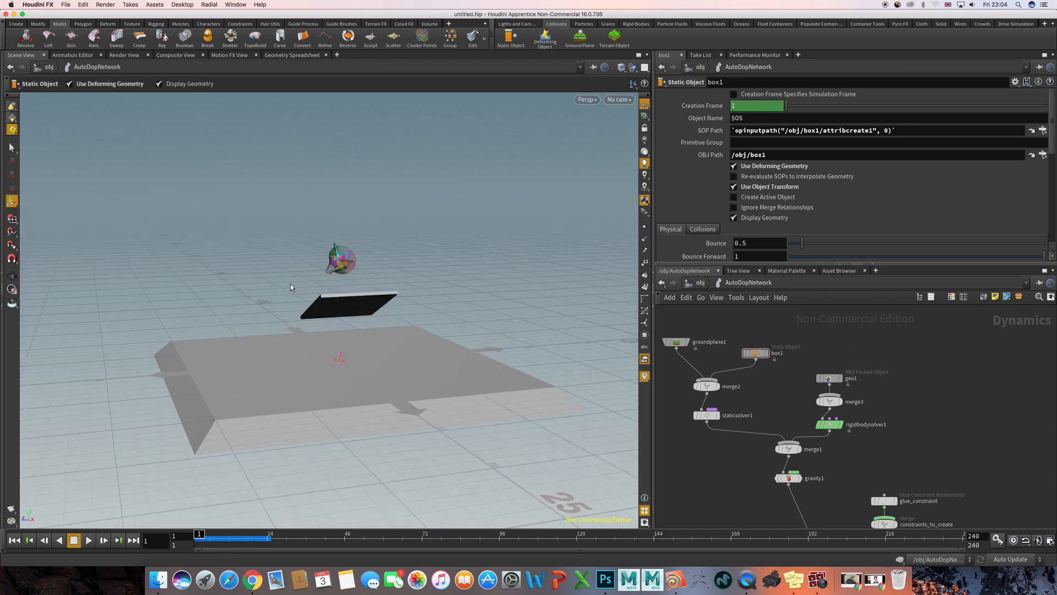
key(Up)
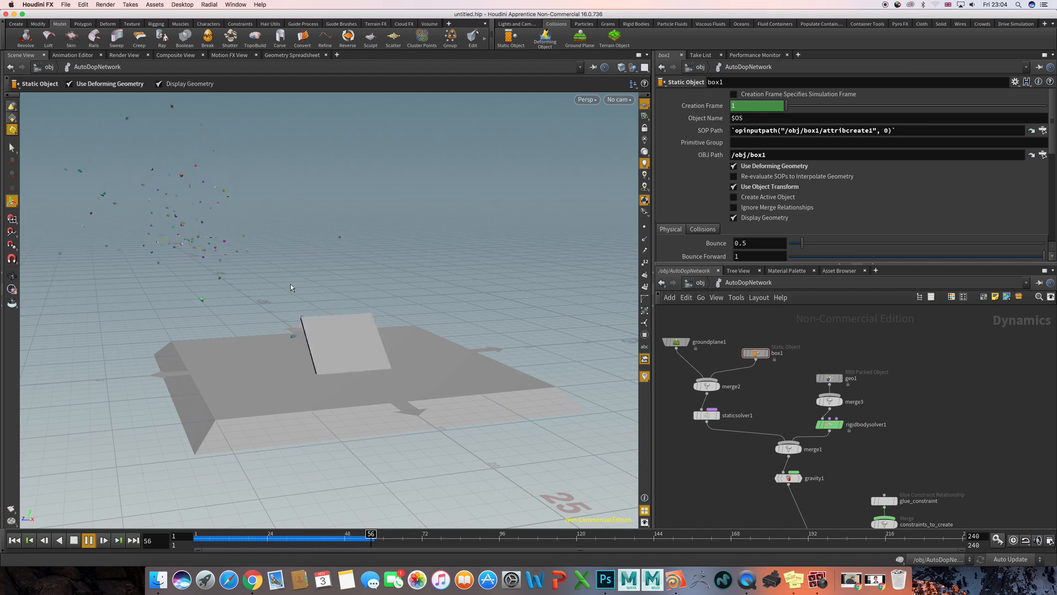
key(ctrl+Up)
drag(287, 276, 345, 263)
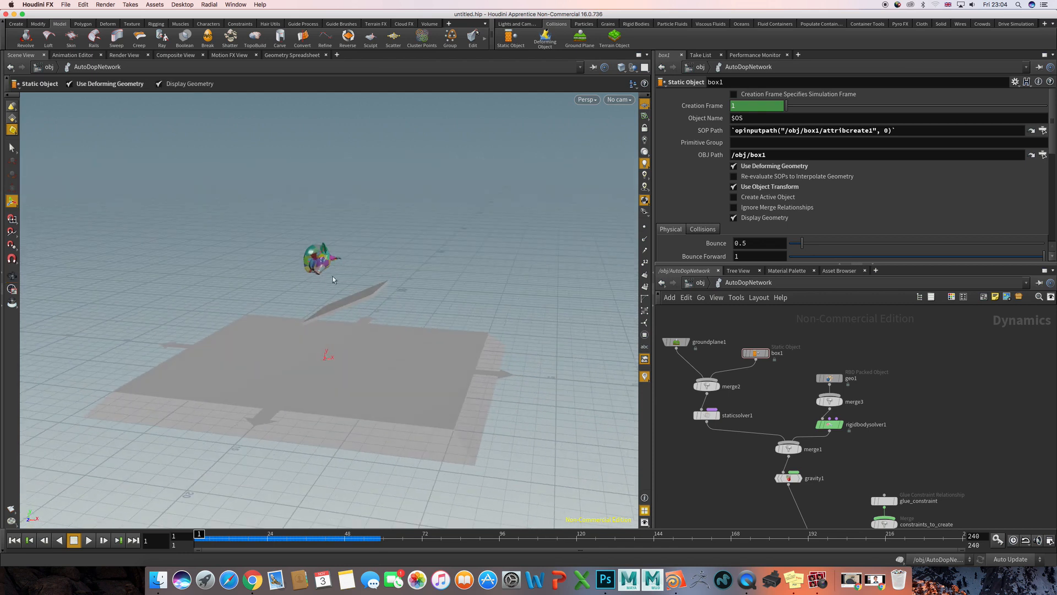
- Set the Strength of the glue_constraint node to 100000 and test the pig head's breakup by playing the simulation
middle_drag(924, 461, 822, 359)
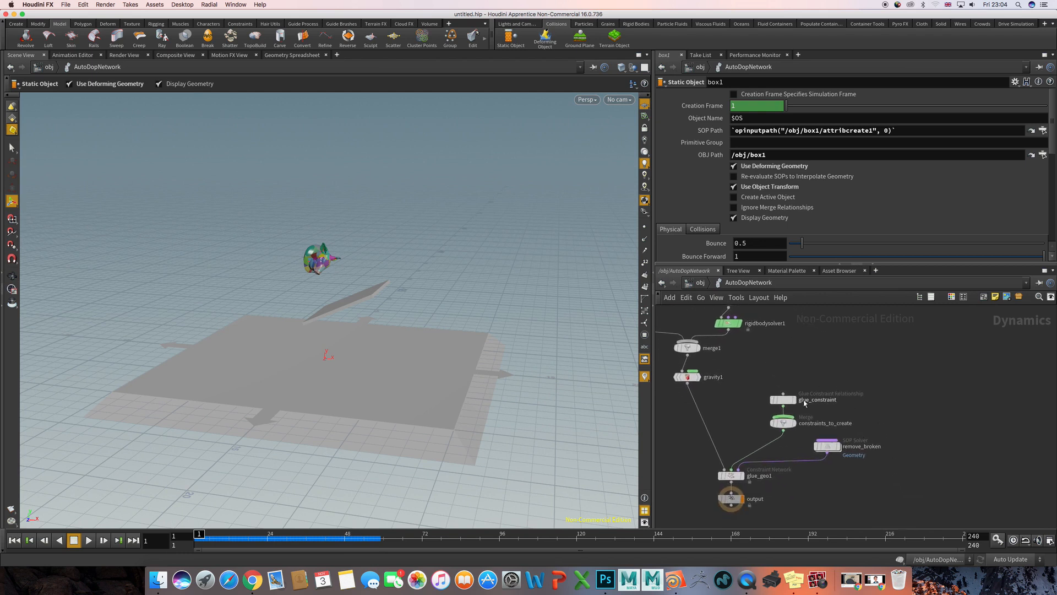
click(782, 399)
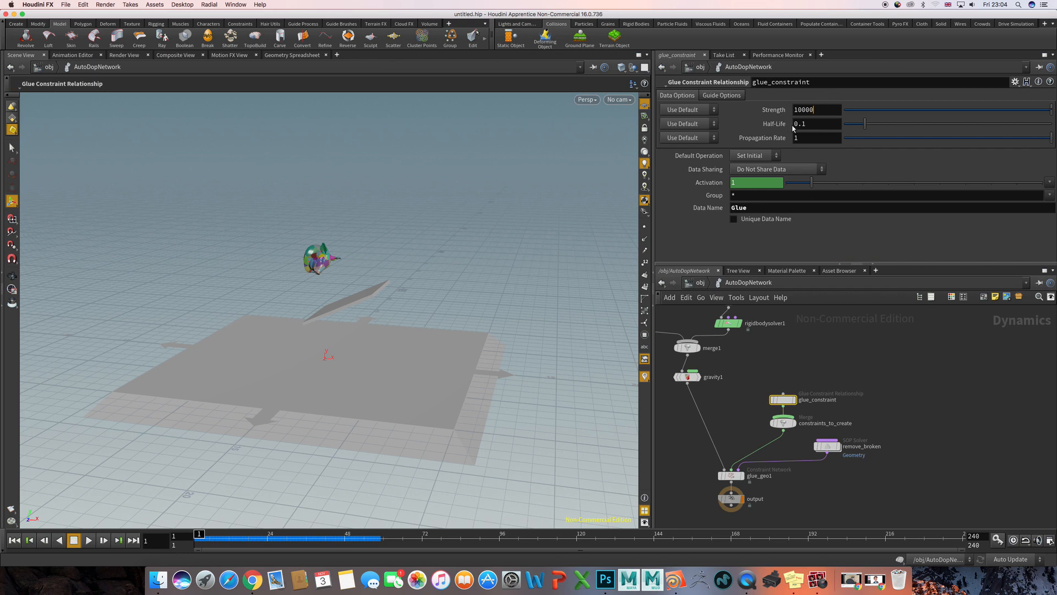
text(0)
key(Return)
click(840, 367)
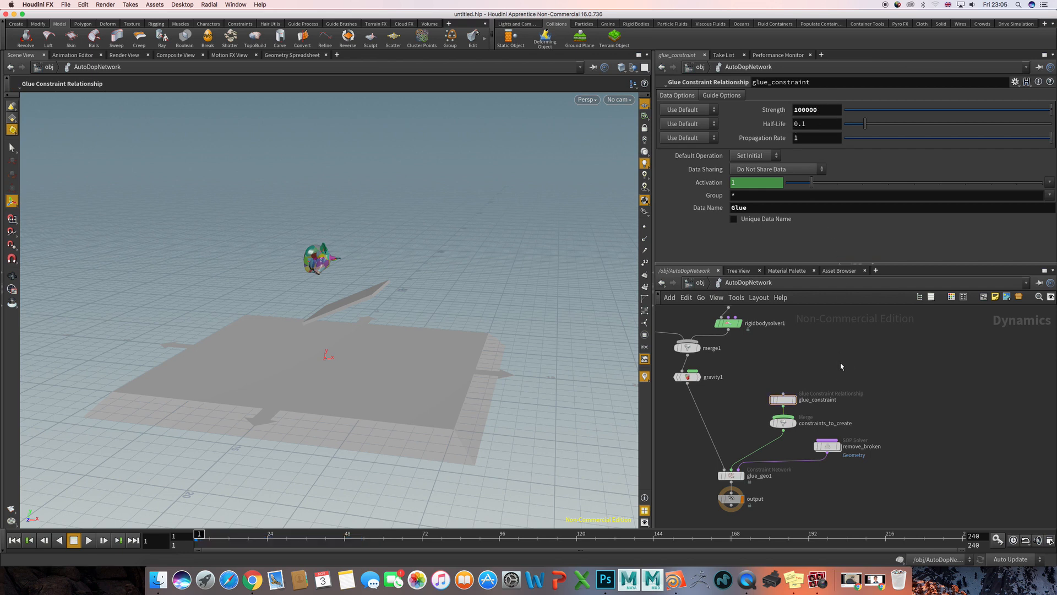
key(Up)
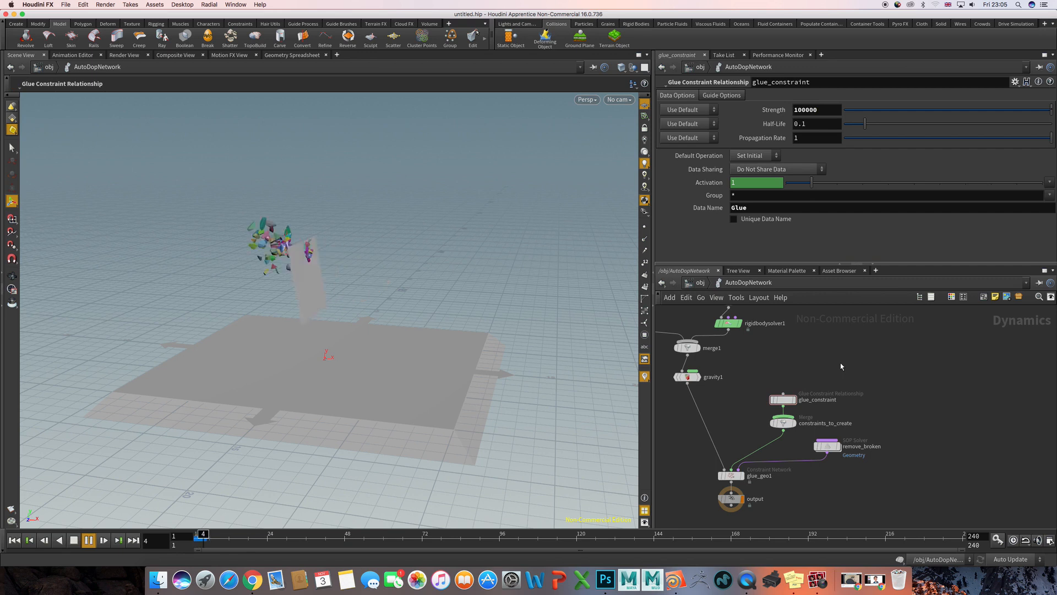
key(ctrl+Up)
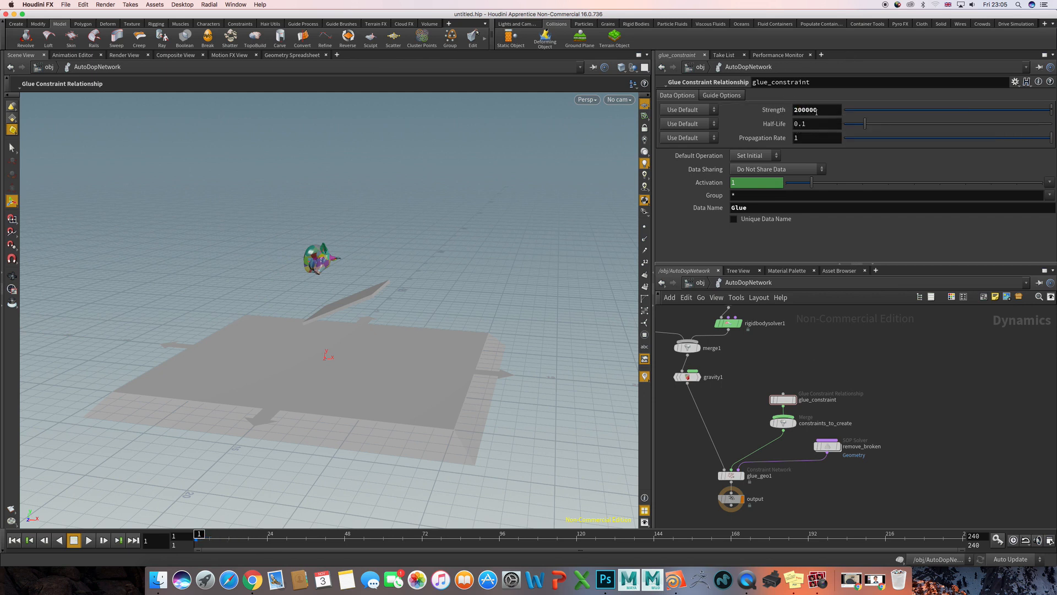
- Set the glue_constraint Strength to 200000 and play the simulation, examining the pig head's fragments up close from several angles
click(836, 341)
key(Up)
key(Up)
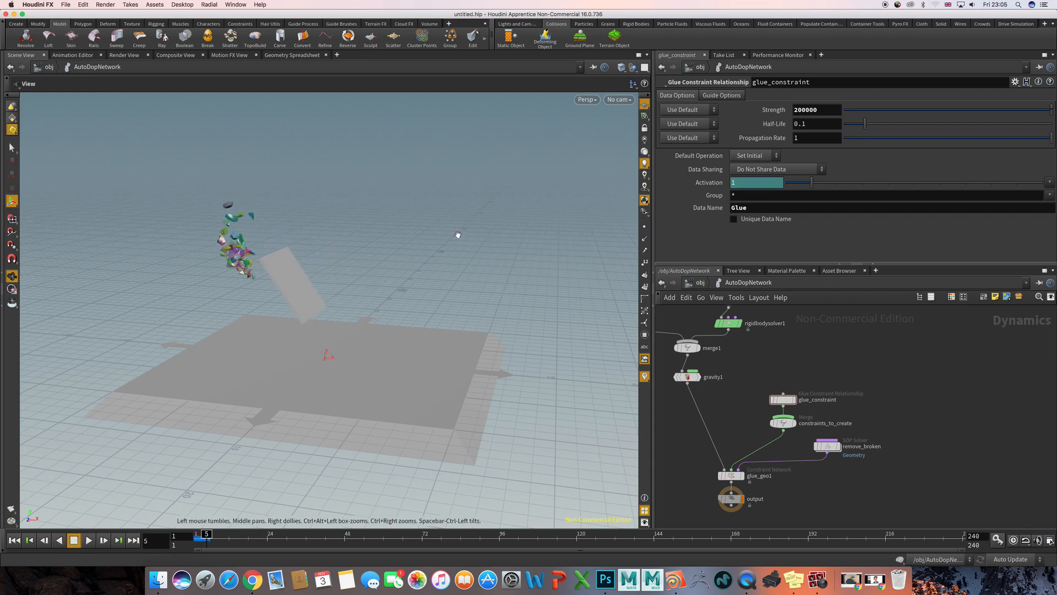
alt+drag(458, 234, 292, 283)
scroll(434, 239, up, 5)
alt+drag(294, 224, 451, 196)
key(Up)
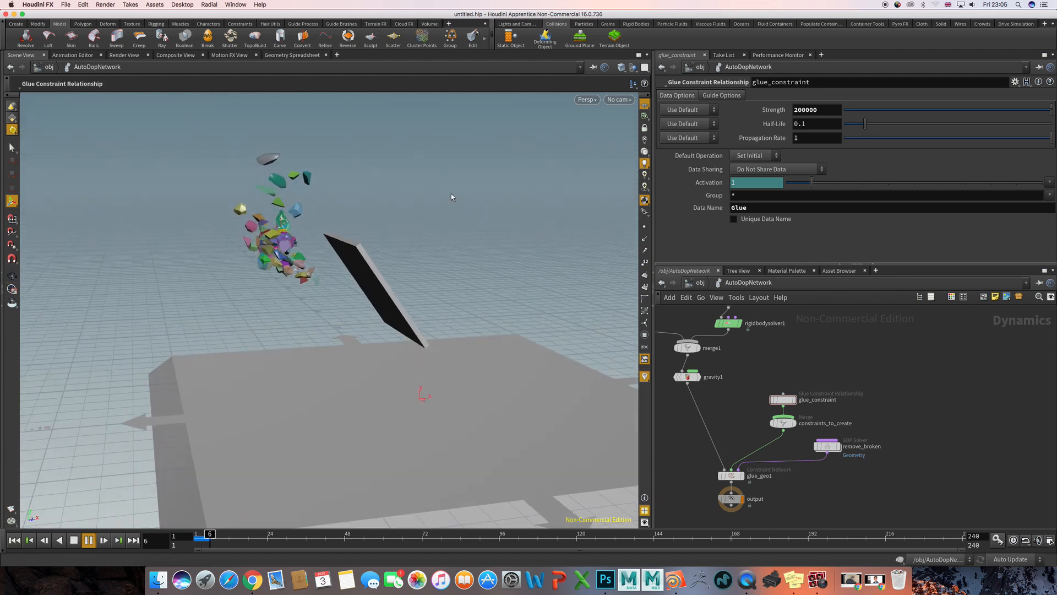
drag(382, 202, 227, 203)
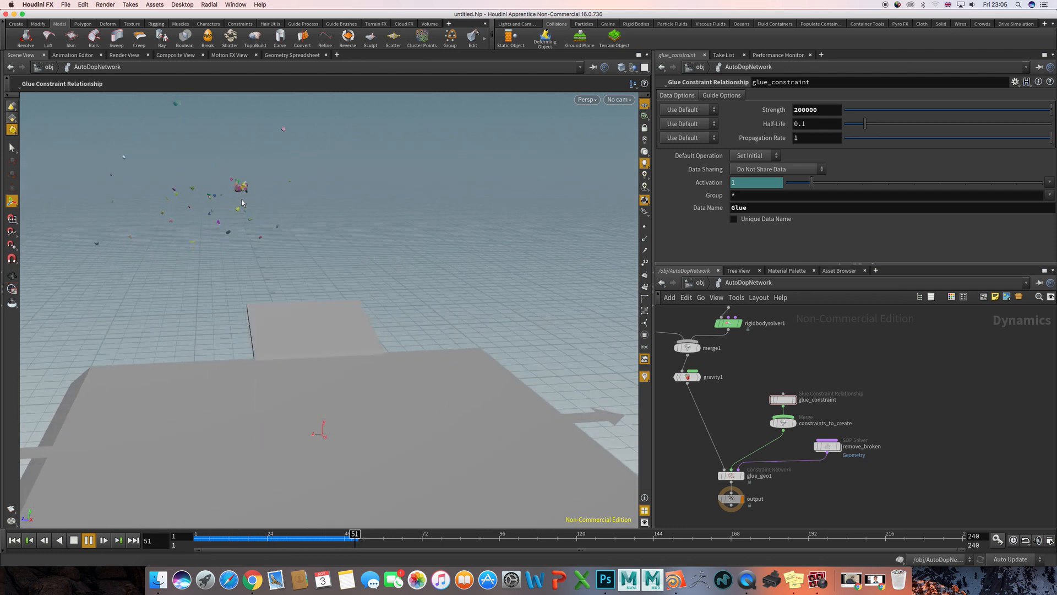
- Replay the simulation twice from the first frame to review the shattering, and return to the start frame
key(ctrl+Up)
key(Up)
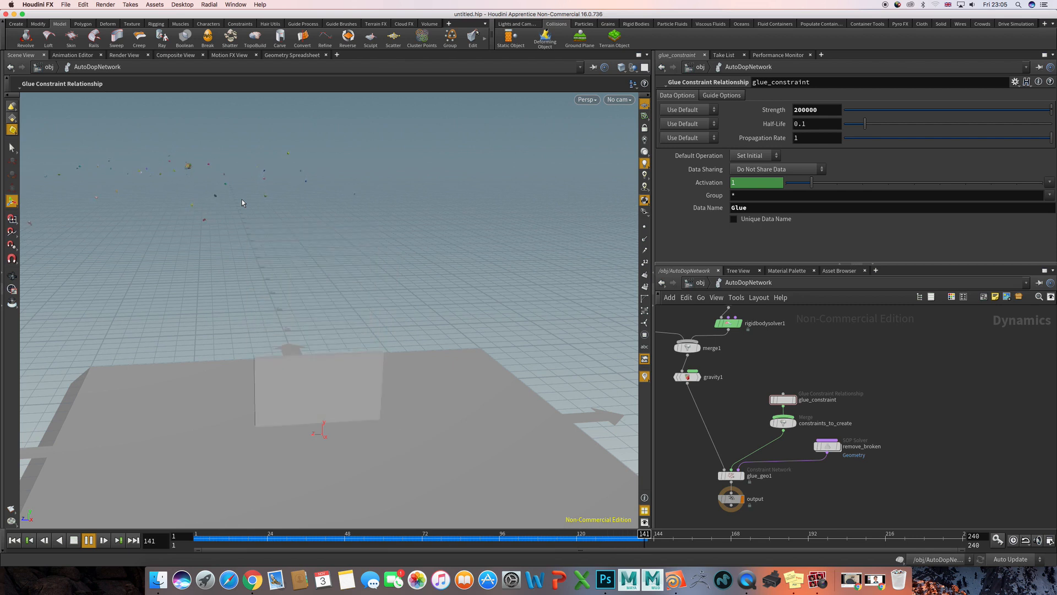
key(ctrl+Up)
key(Up)
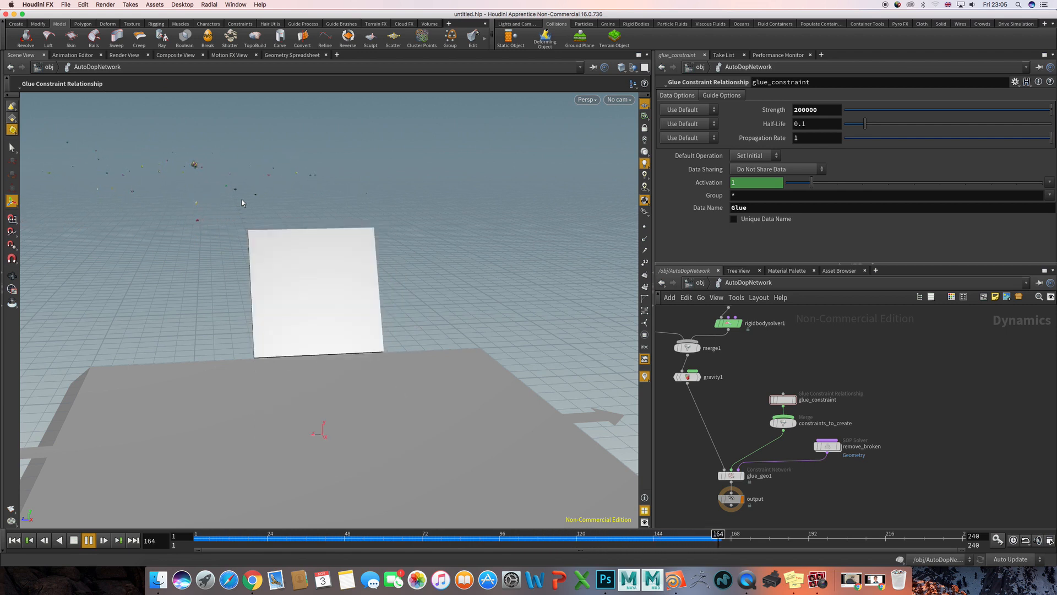
key(ctrl+Up)
drag(498, 203, 527, 211)
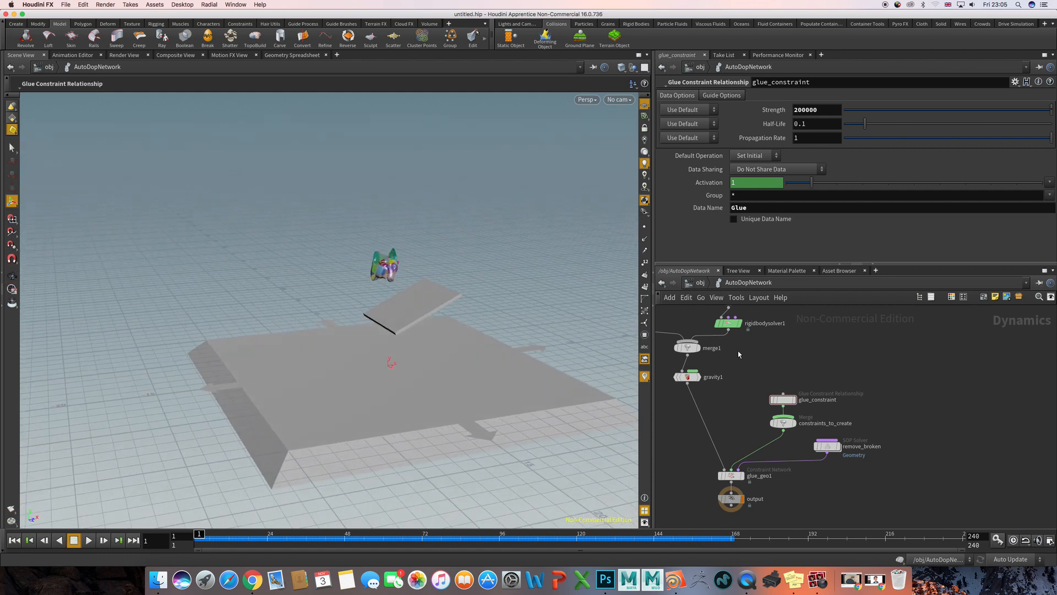
- Review the complete AutoDopNetwork node graph and switch to Photo Booth
scroll(789, 345, down, 5)
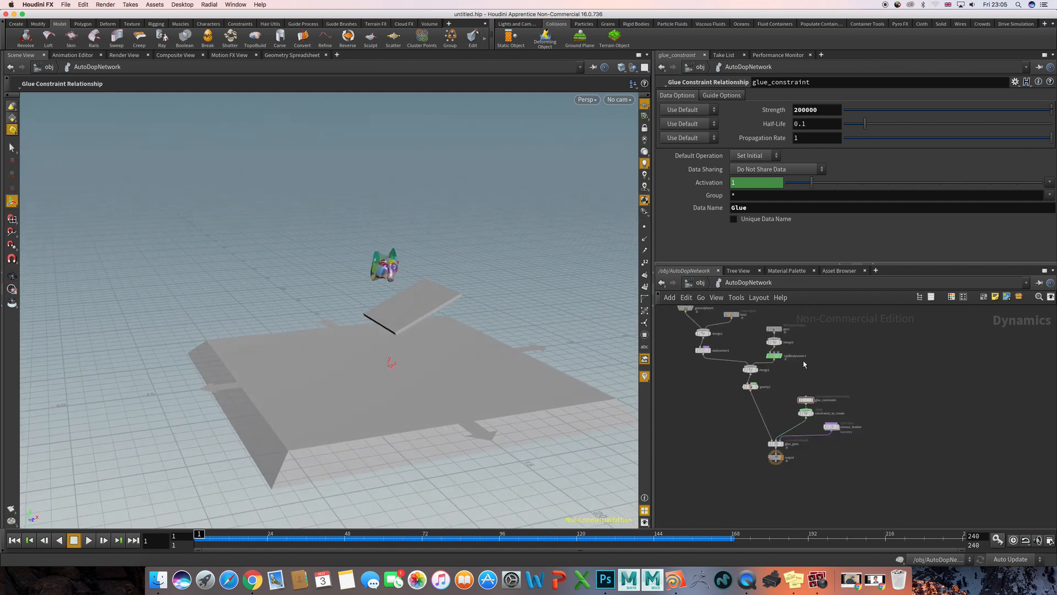
click(818, 578)
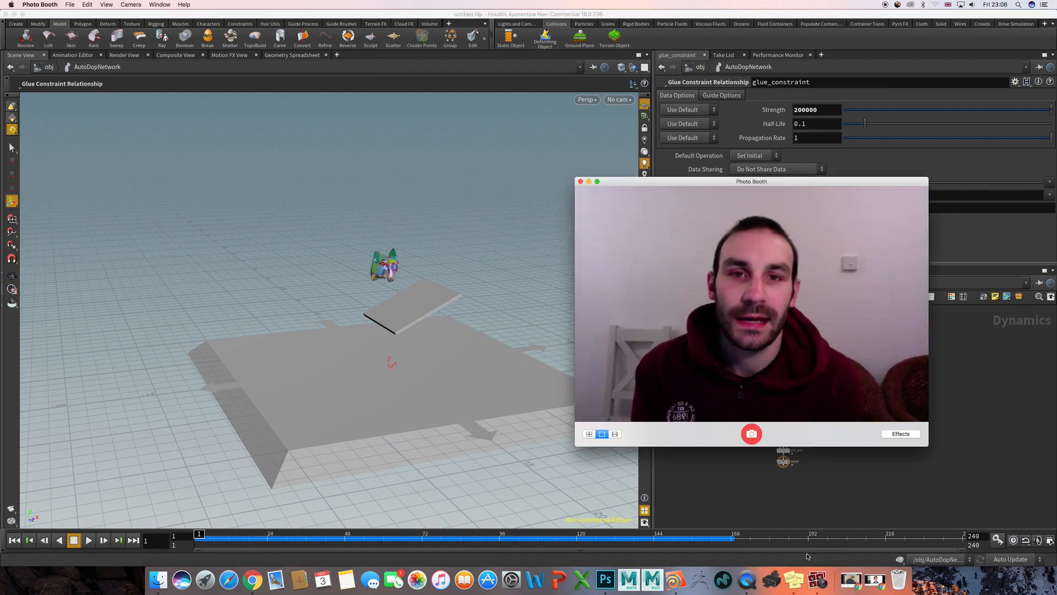